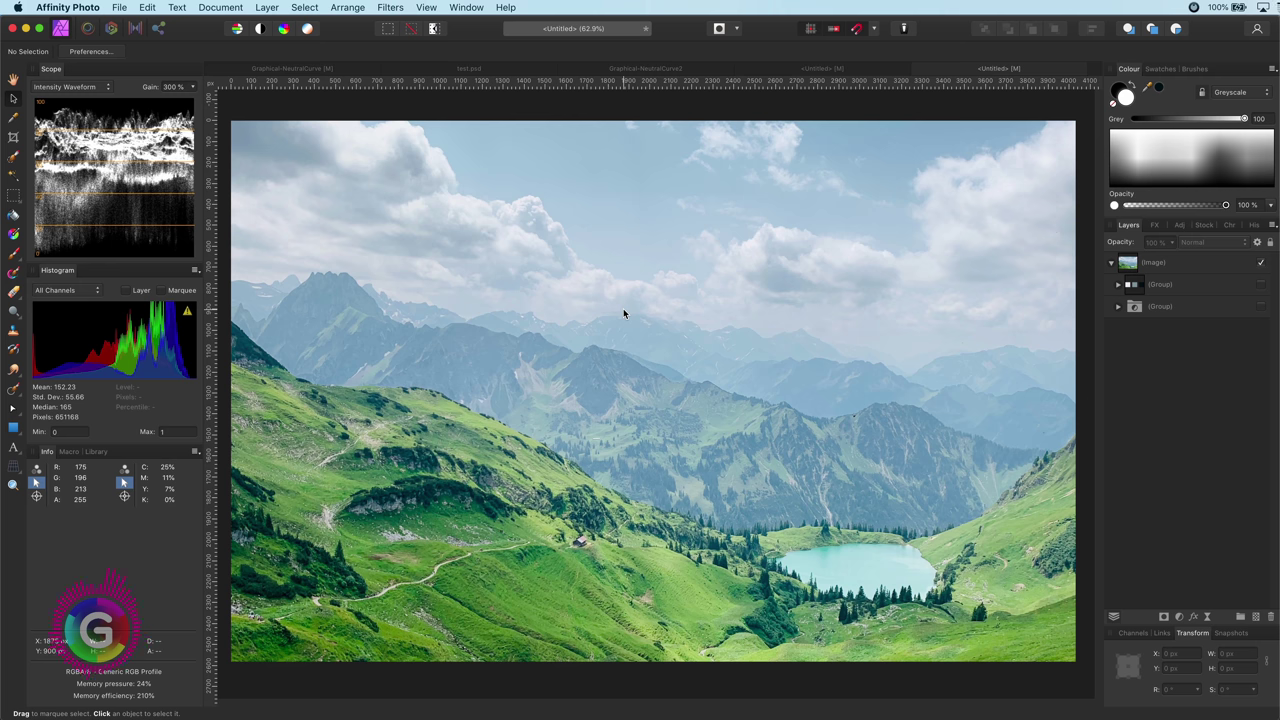
- Preview the white, grey and black test images and the moody grade, then show the plain photo
left_click(1261, 286)
left_click(1262, 315)
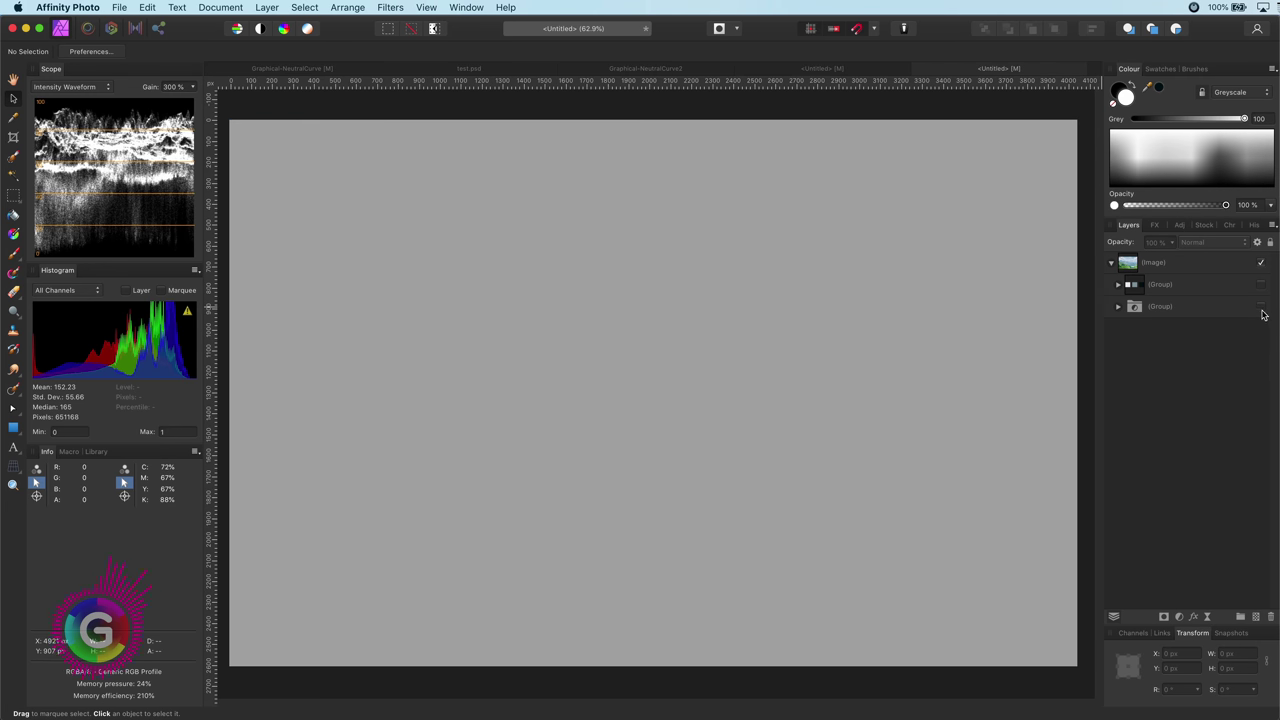
left_click(1262, 315)
left_click(1262, 313)
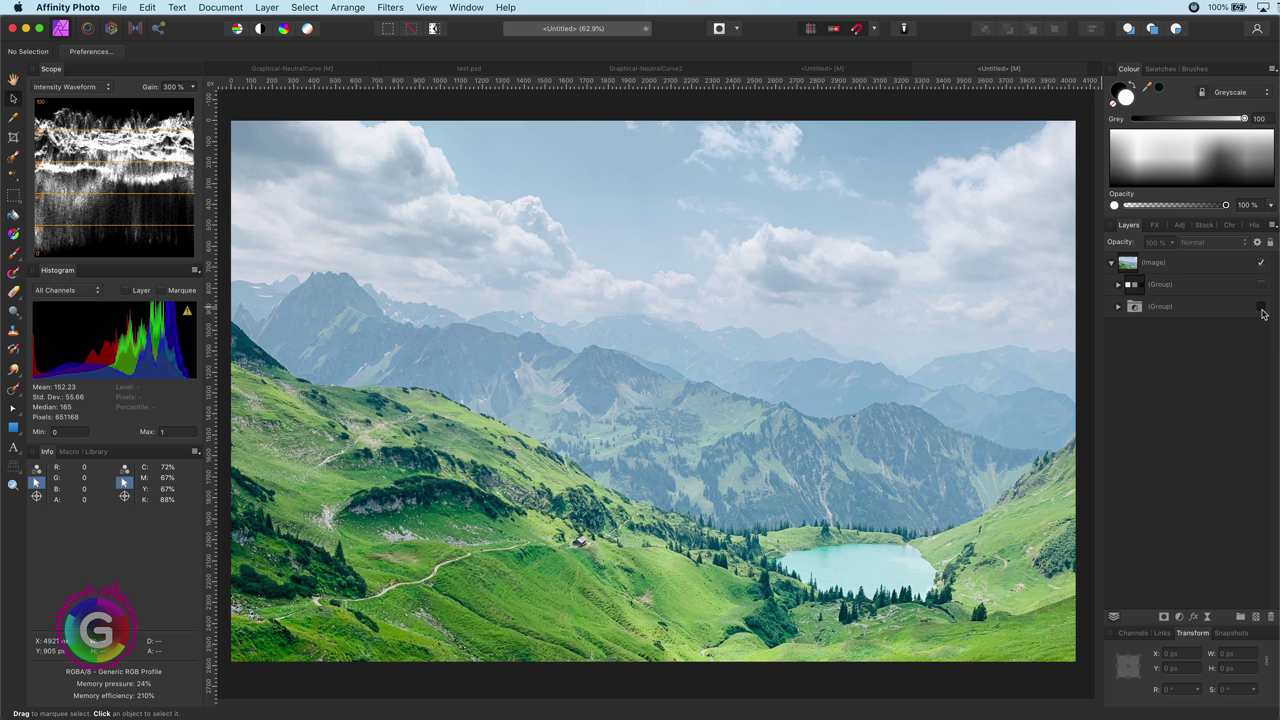
left_click(1262, 313)
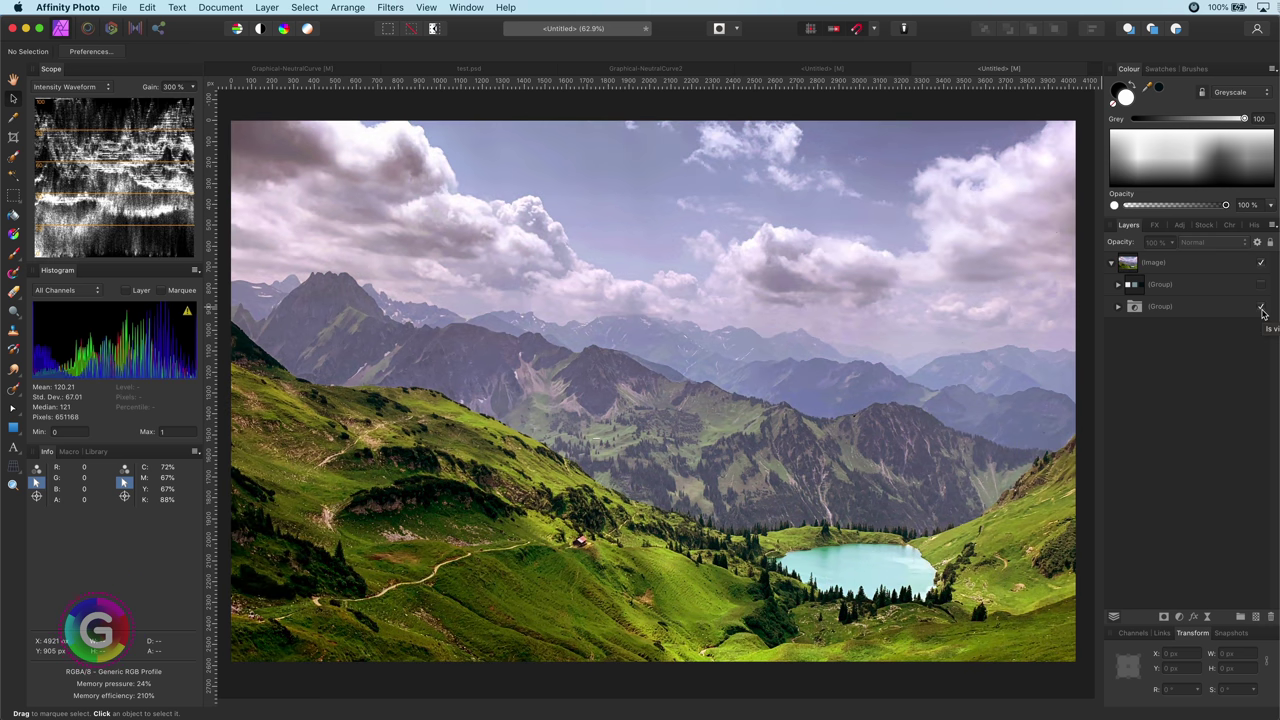
left_click(1262, 313)
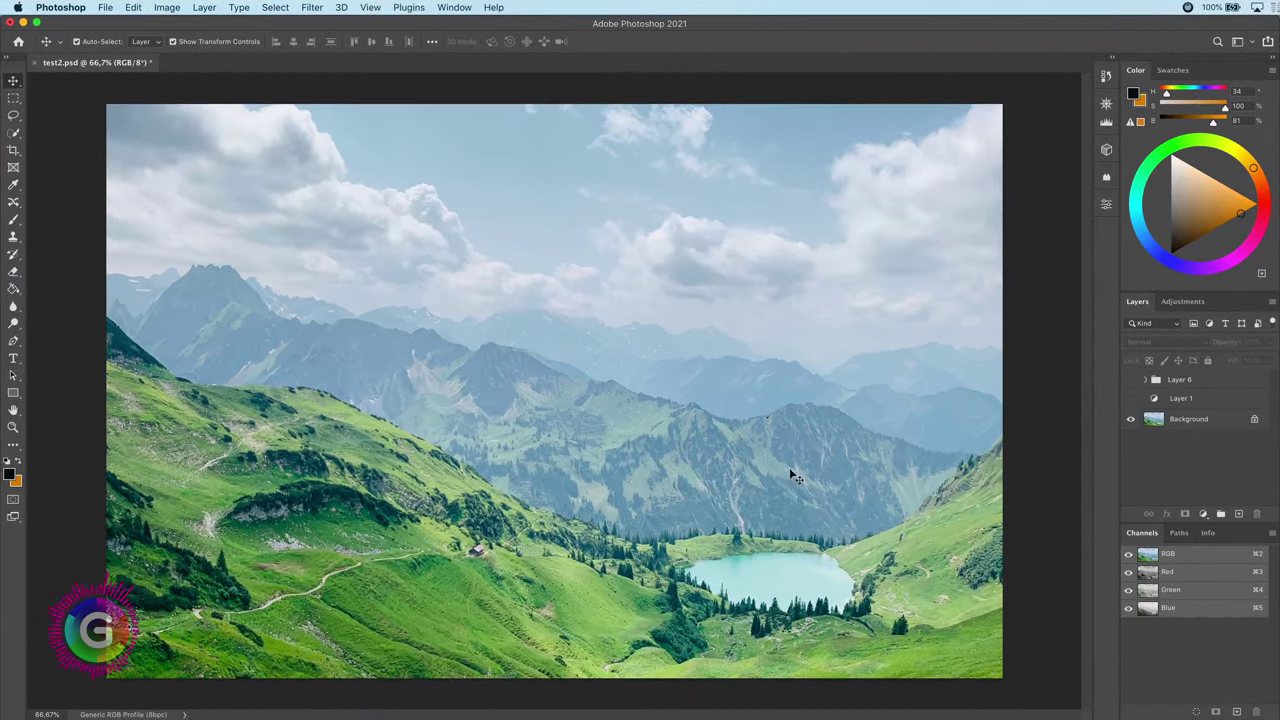
- Add a Curves adjustment layer above the Background layer
left_click(1182, 420)
left_click(1203, 513)
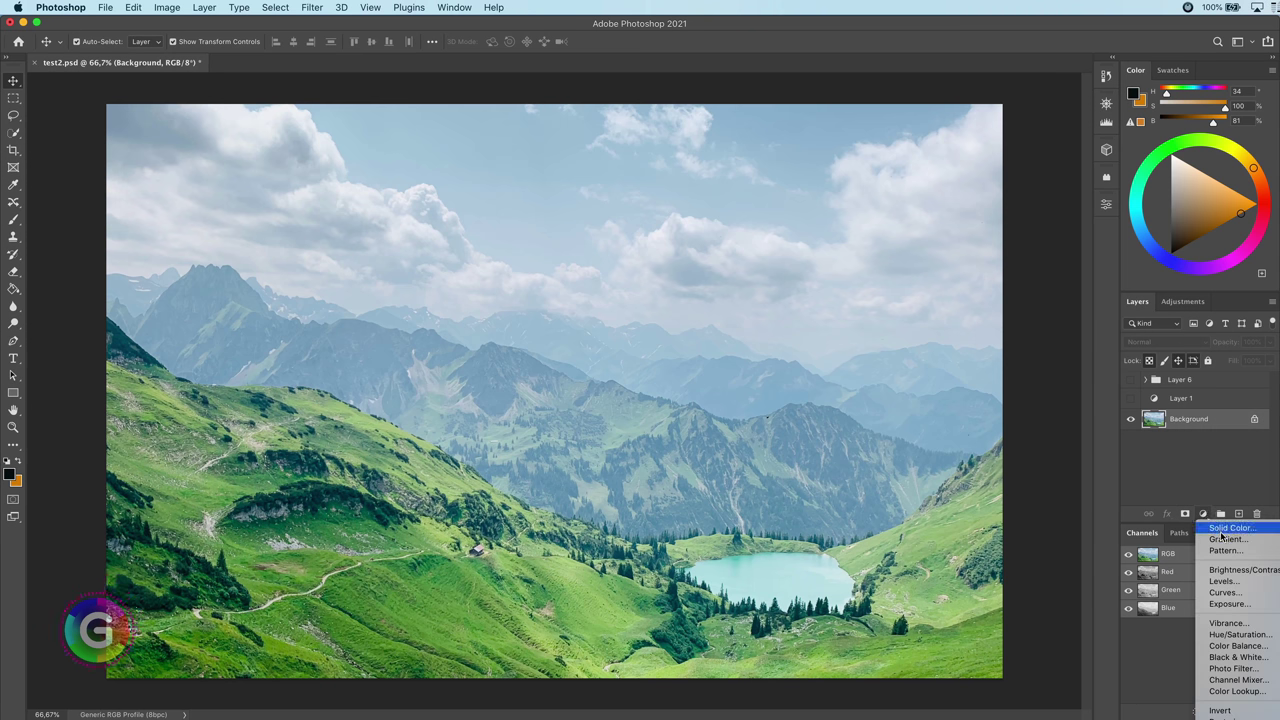
left_click(1234, 592)
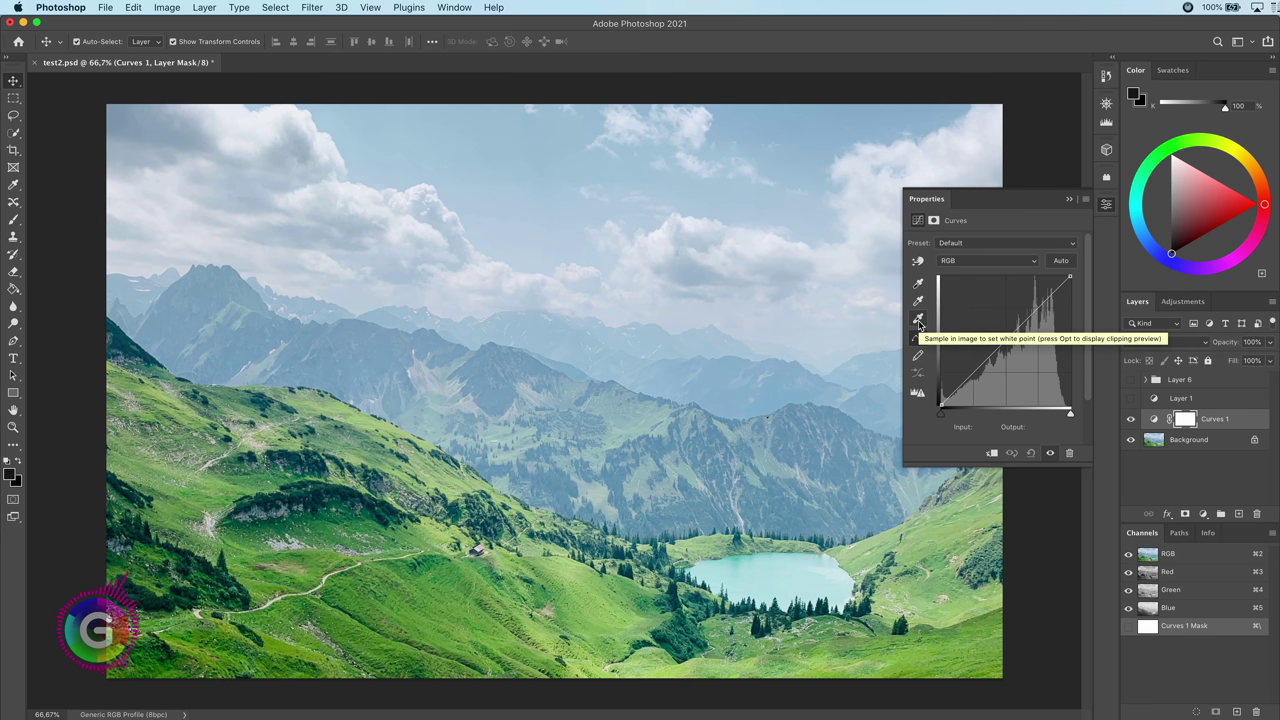
- Set the white, grey and black points by sampling the clouds, hillside and dark trees
left_click(919, 322)
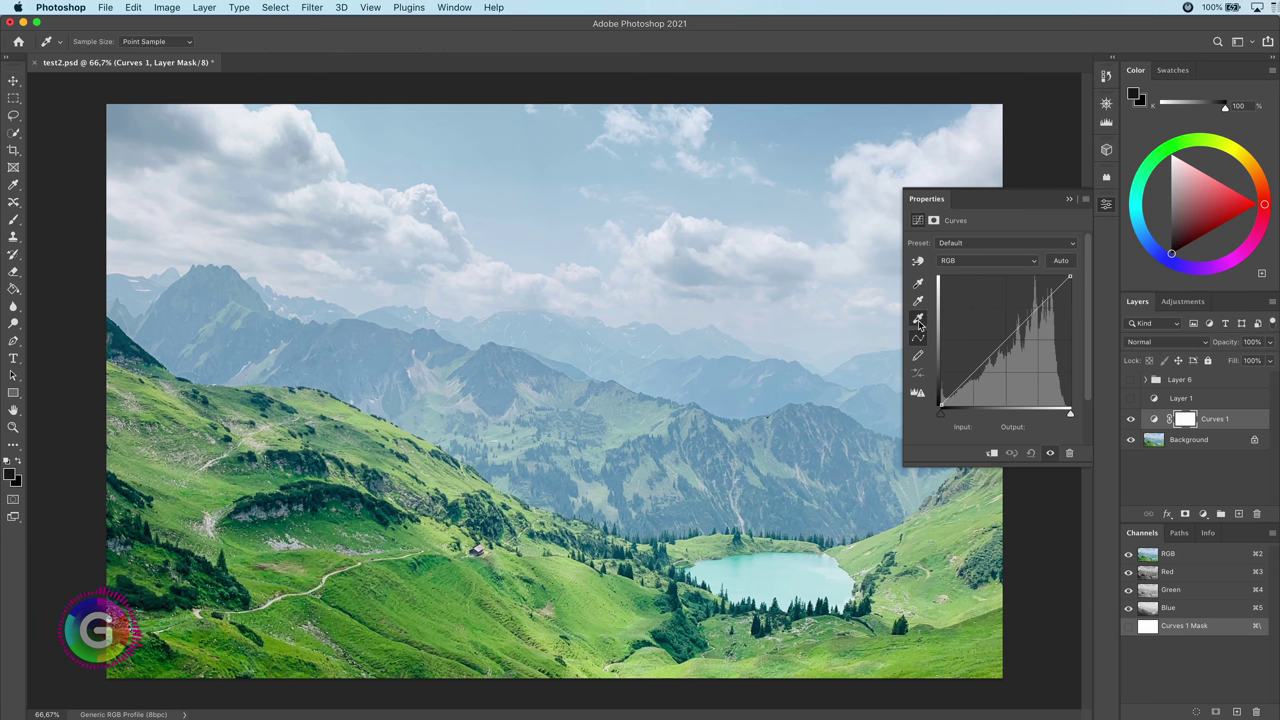
left_click(235, 140)
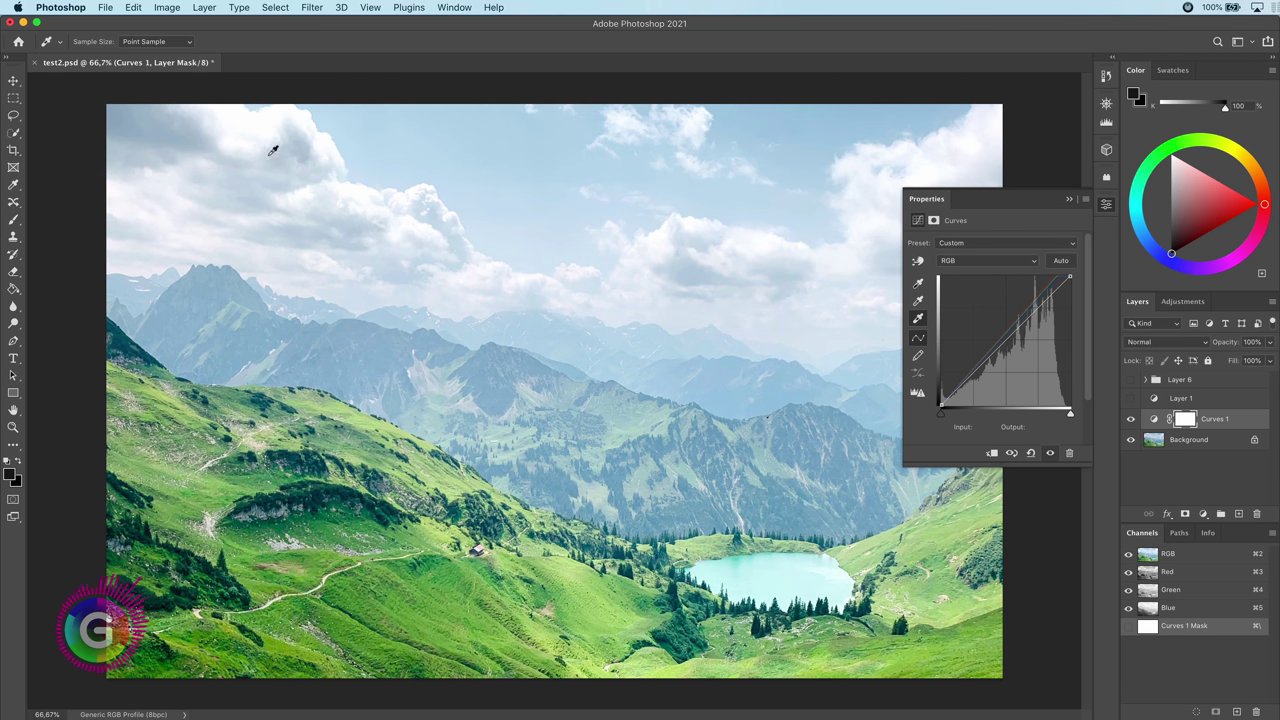
left_click(919, 302)
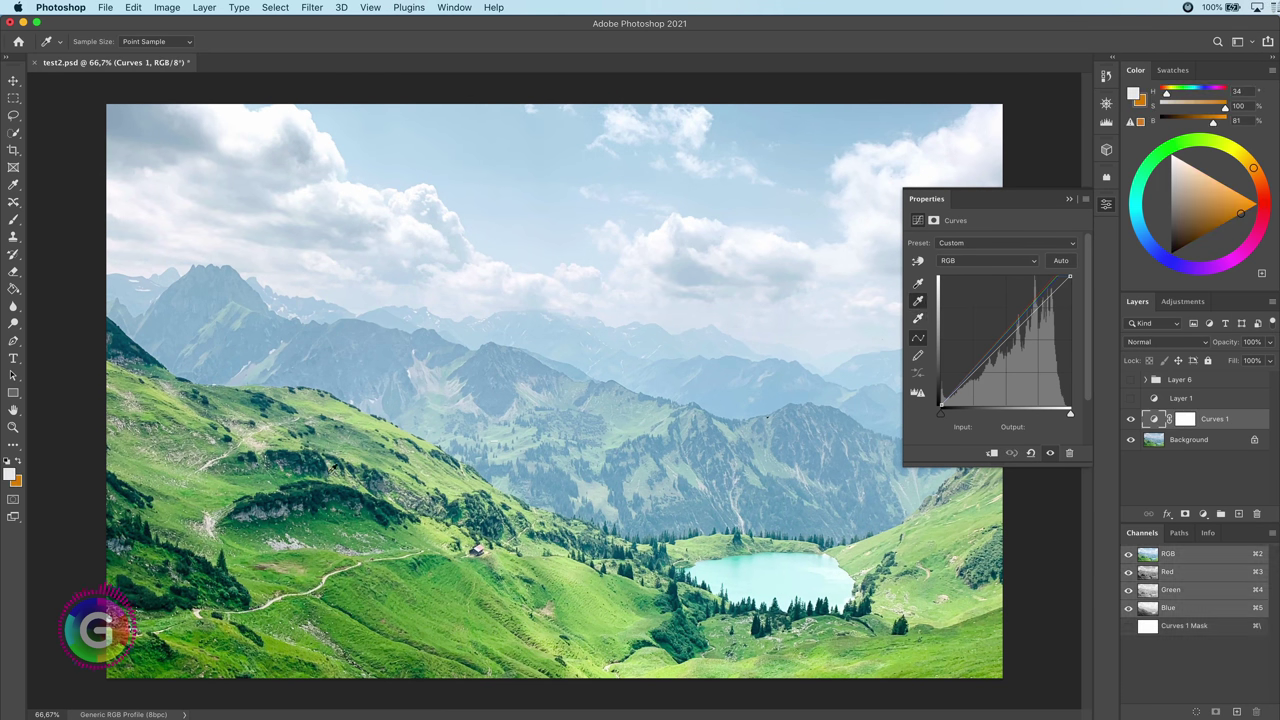
left_click(265, 506)
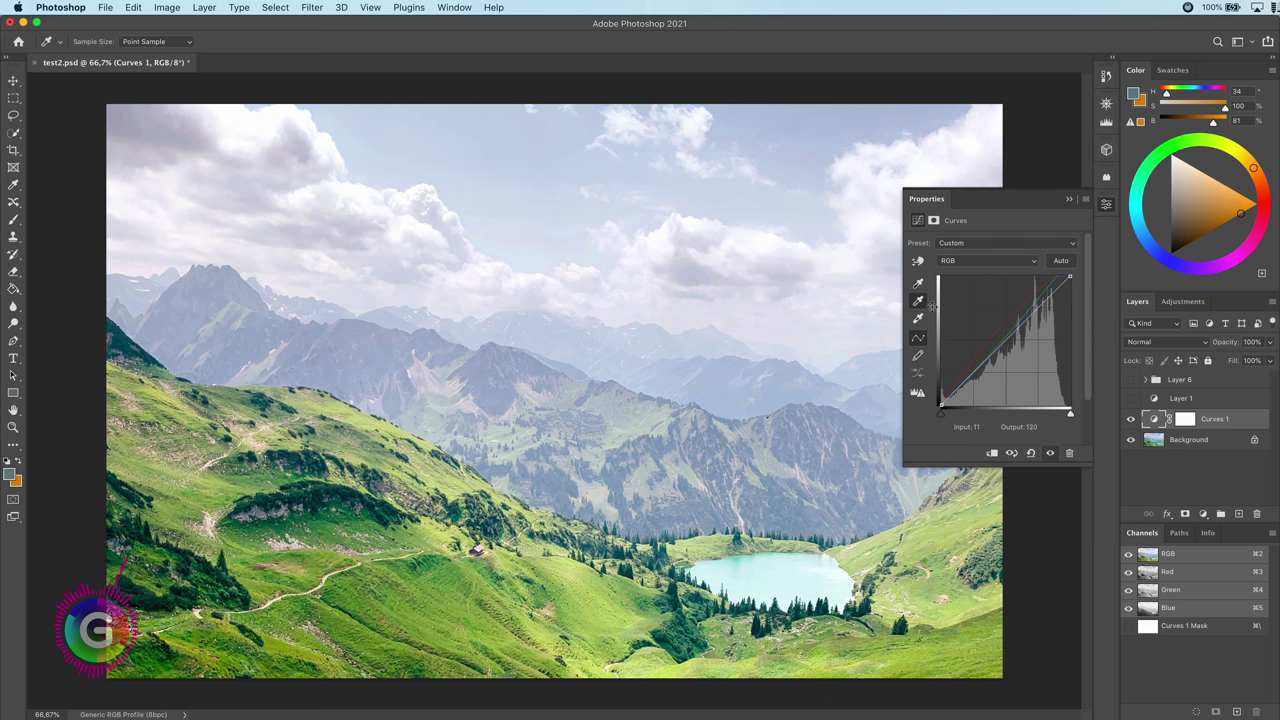
left_click(919, 283)
left_click(164, 600)
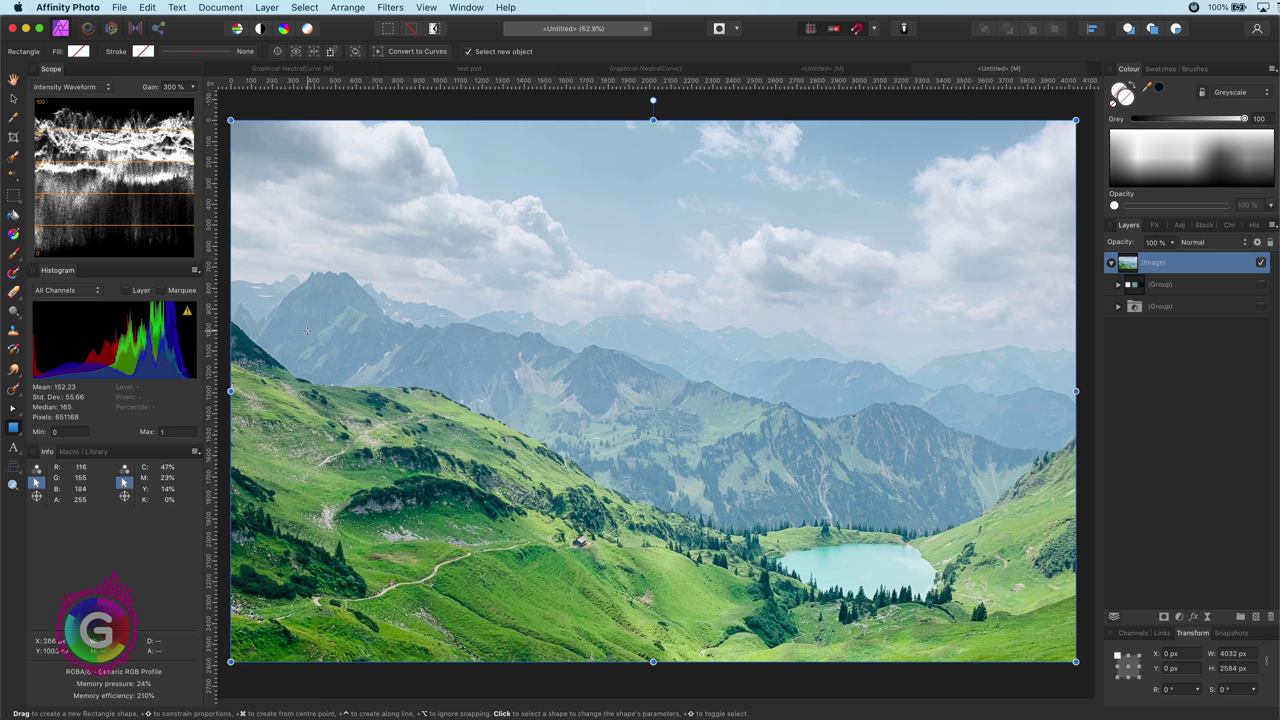
- Draw a white square over the mountains and place a duplicate to its right
left_click_drag(307, 331, 367, 391)
left_click(14, 98)
key("super+j")
key("super+j")
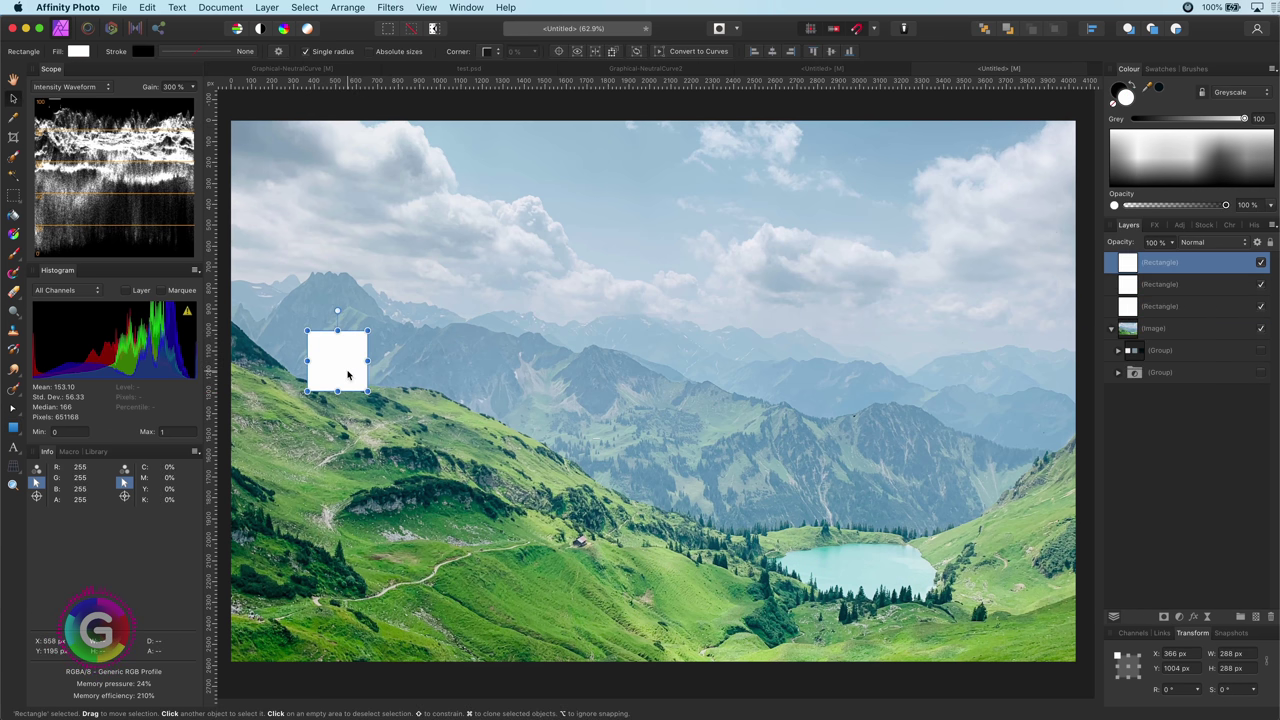
left_click_drag(357, 371, 487, 372)
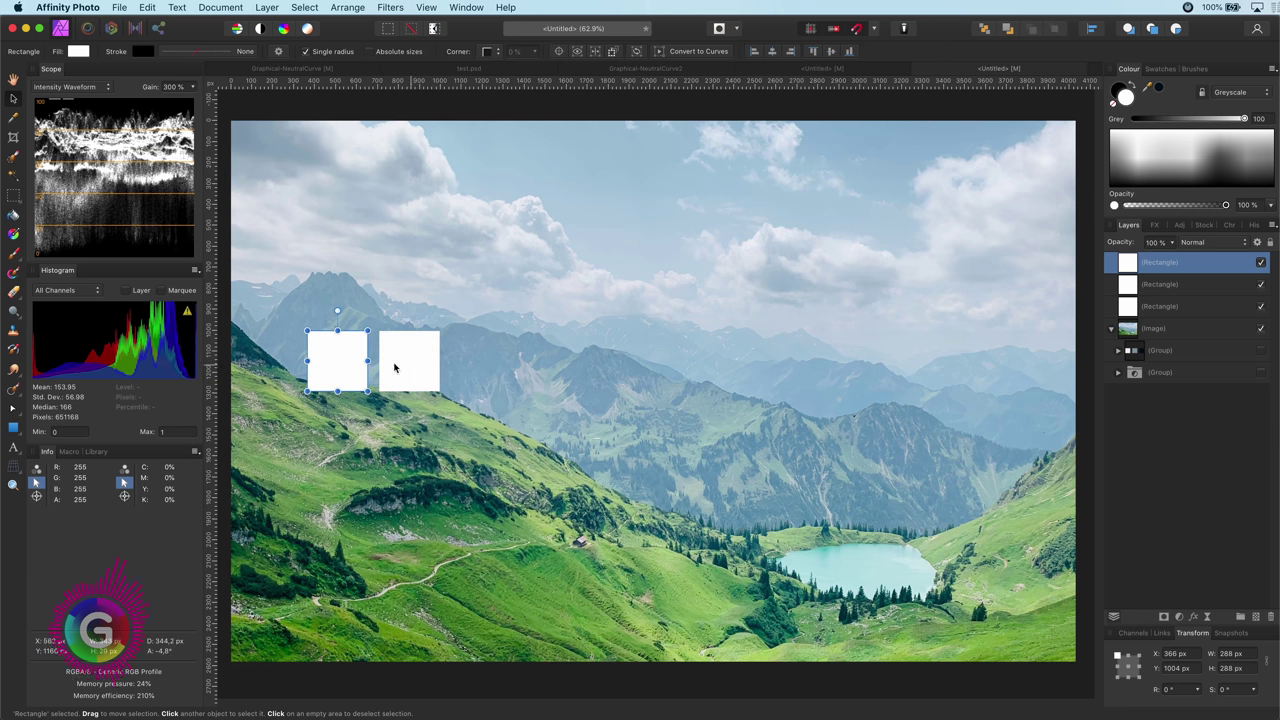
left_click(609, 377)
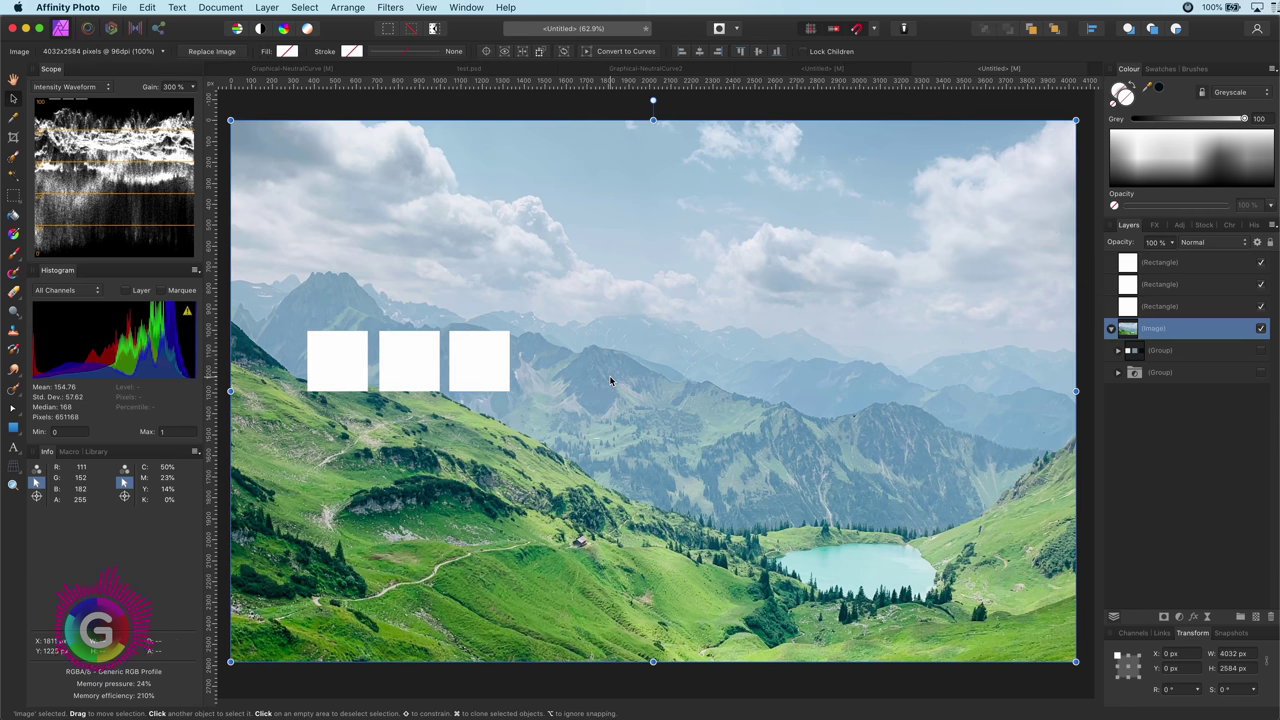
left_click(1137, 307)
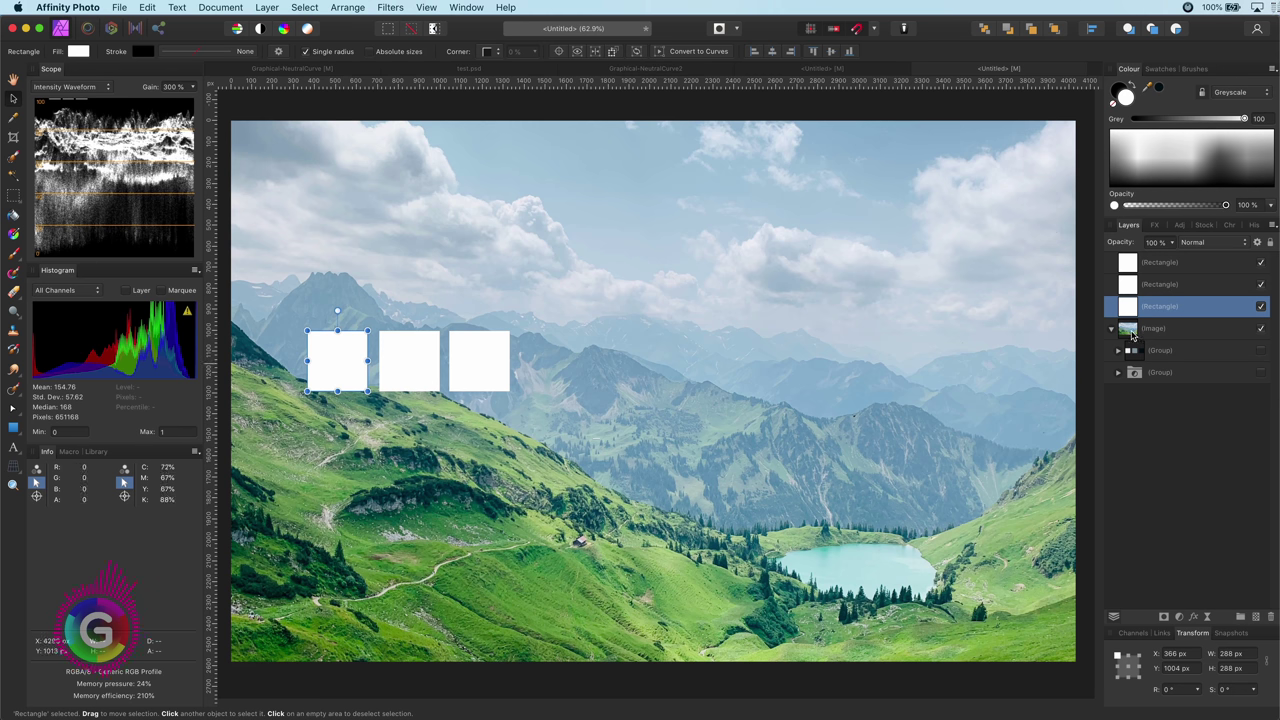
- Add a Threshold above the image, raised to about 86% to find the brightest areas, then hide it
left_click(1132, 336)
left_click(1179, 617)
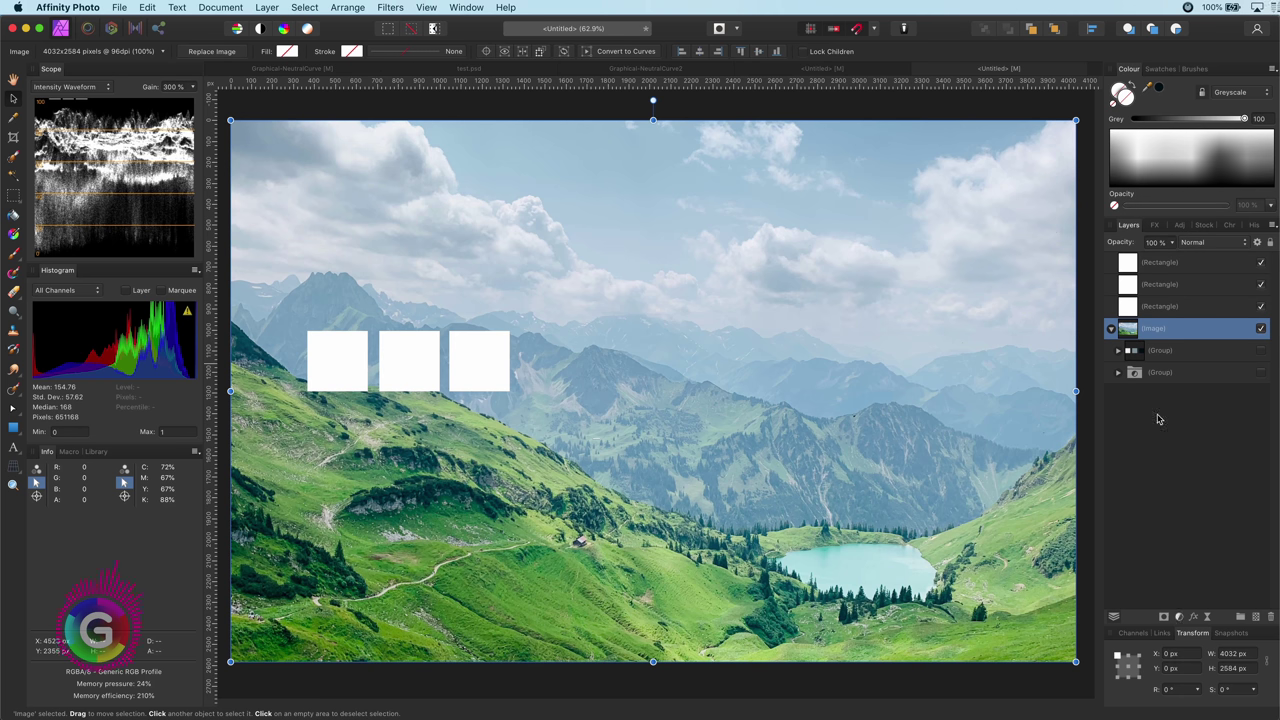
left_click(1225, 700)
mouse_move(959, 662)
left_mouse_down()
mouse_move(1082, 668)
mouse_move(1040, 670)
left_mouse_up()
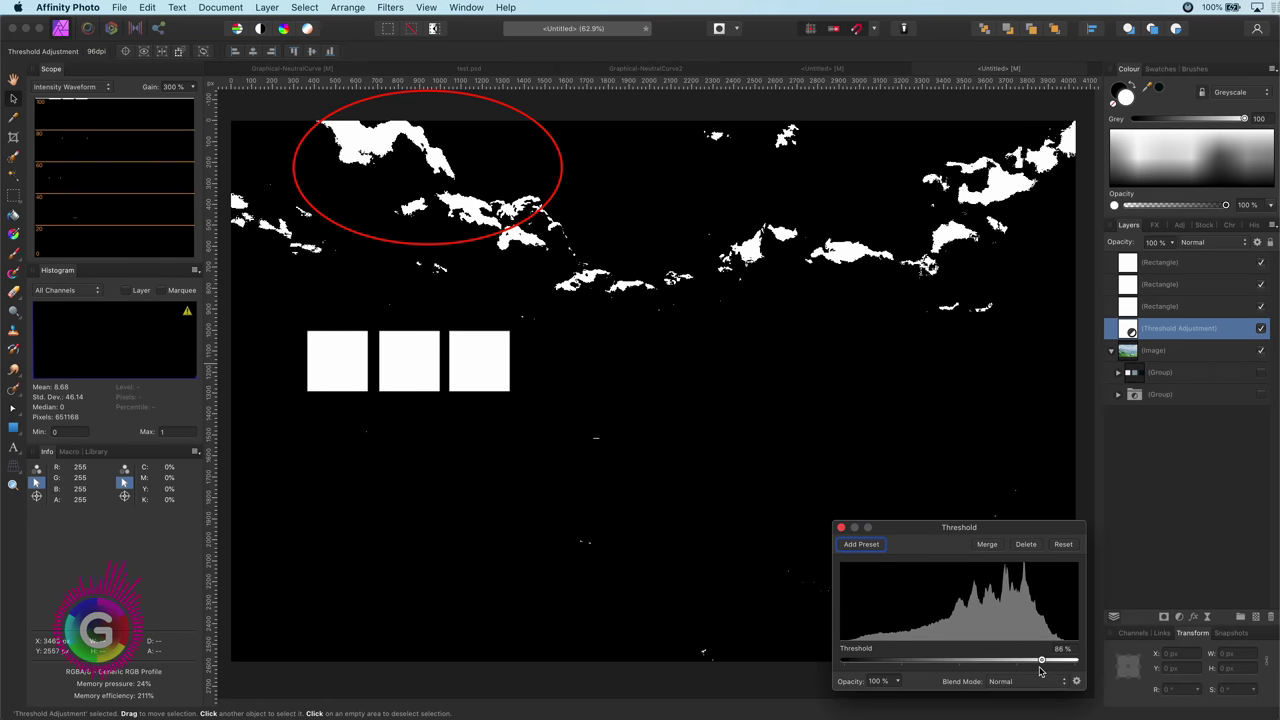
left_click(1260, 328)
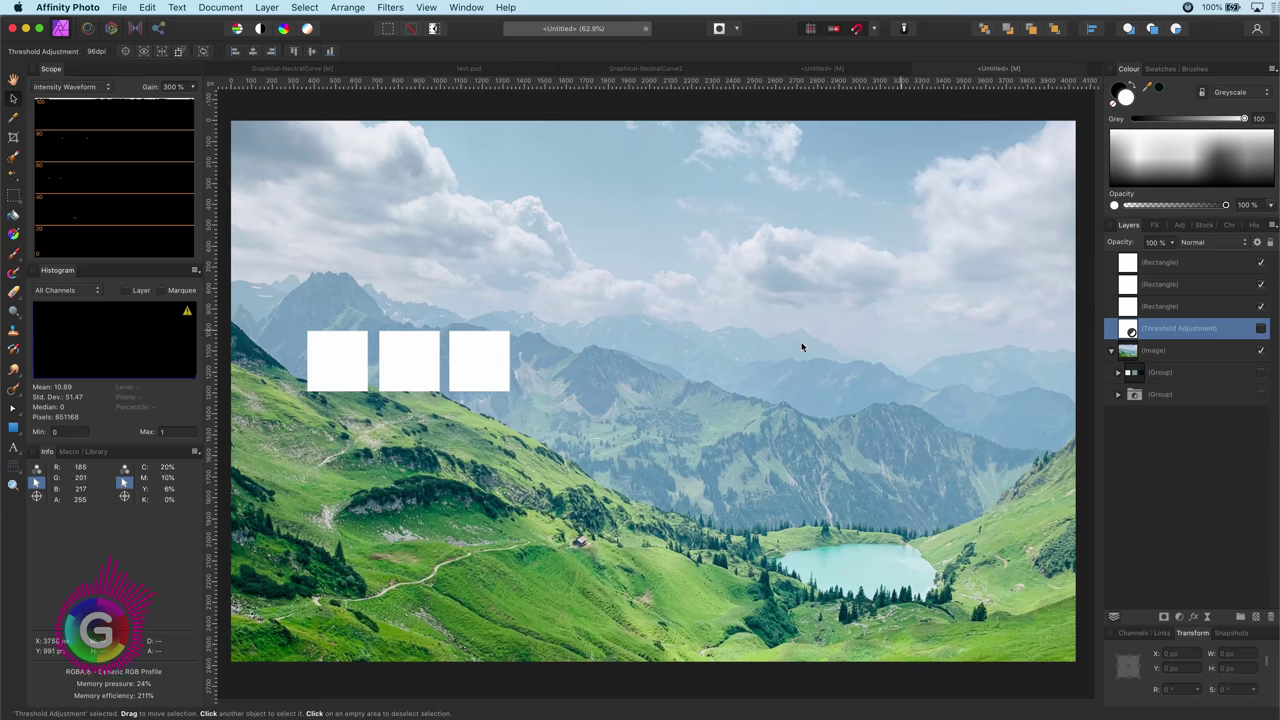
- Set the Colour Picker to Average 3x3 and fill the first square with the brightest cloud colour
left_click(337, 345)
key("i")
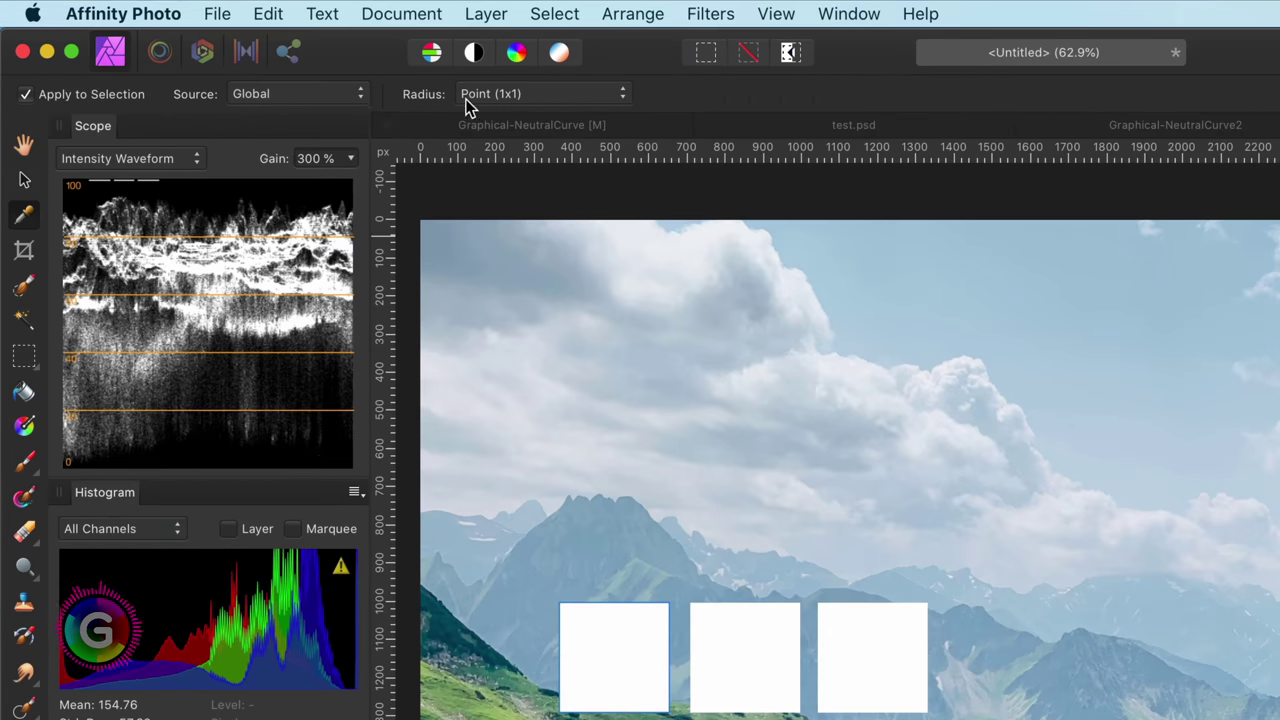
left_click(485, 98)
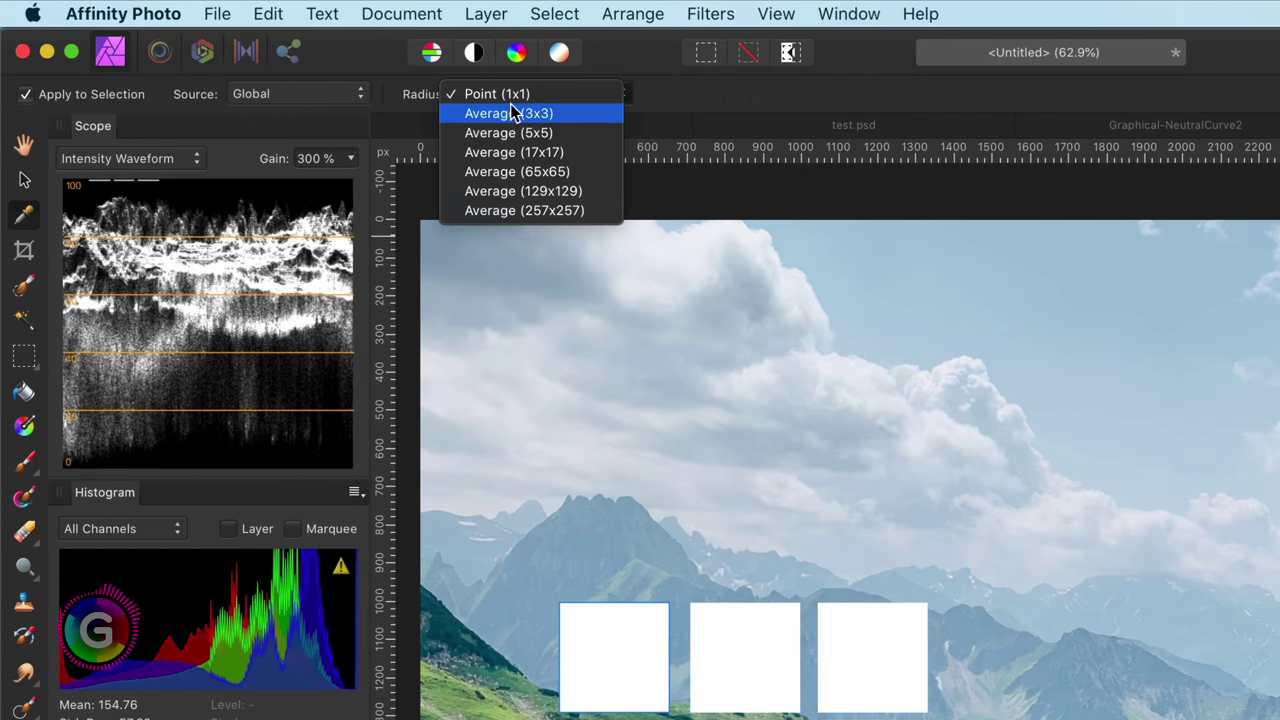
left_click(510, 113)
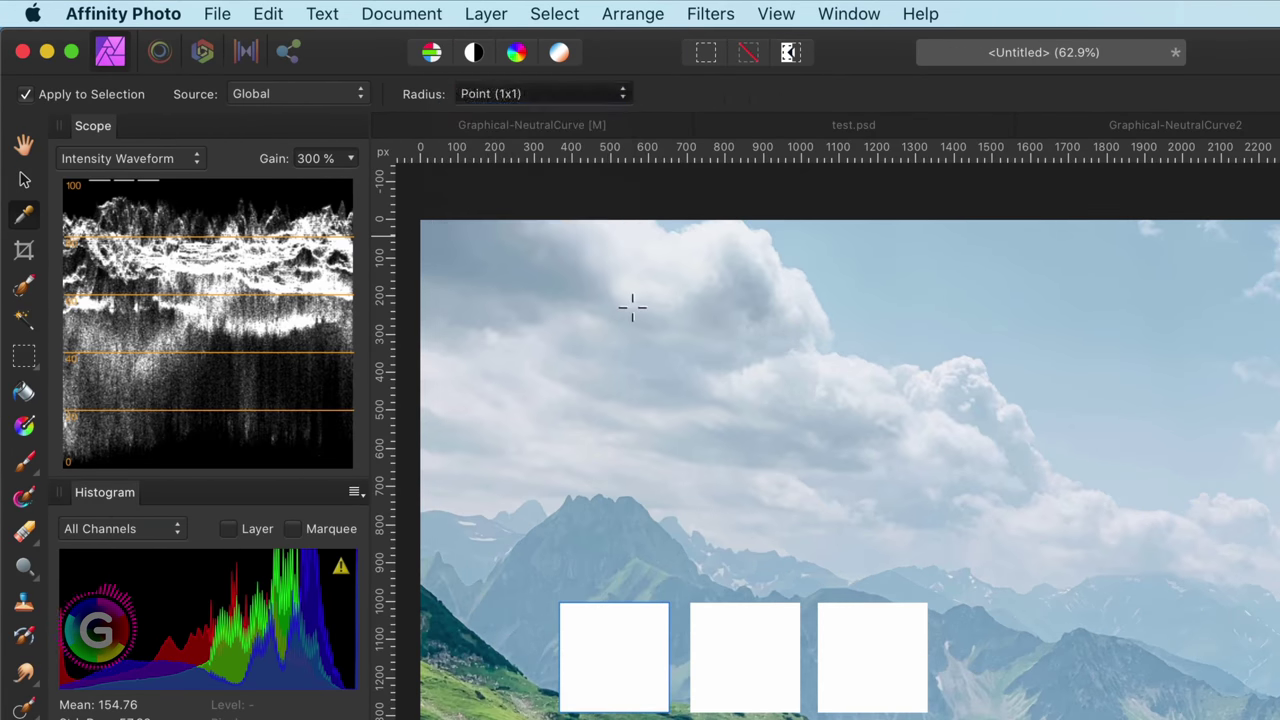
left_click(693, 265)
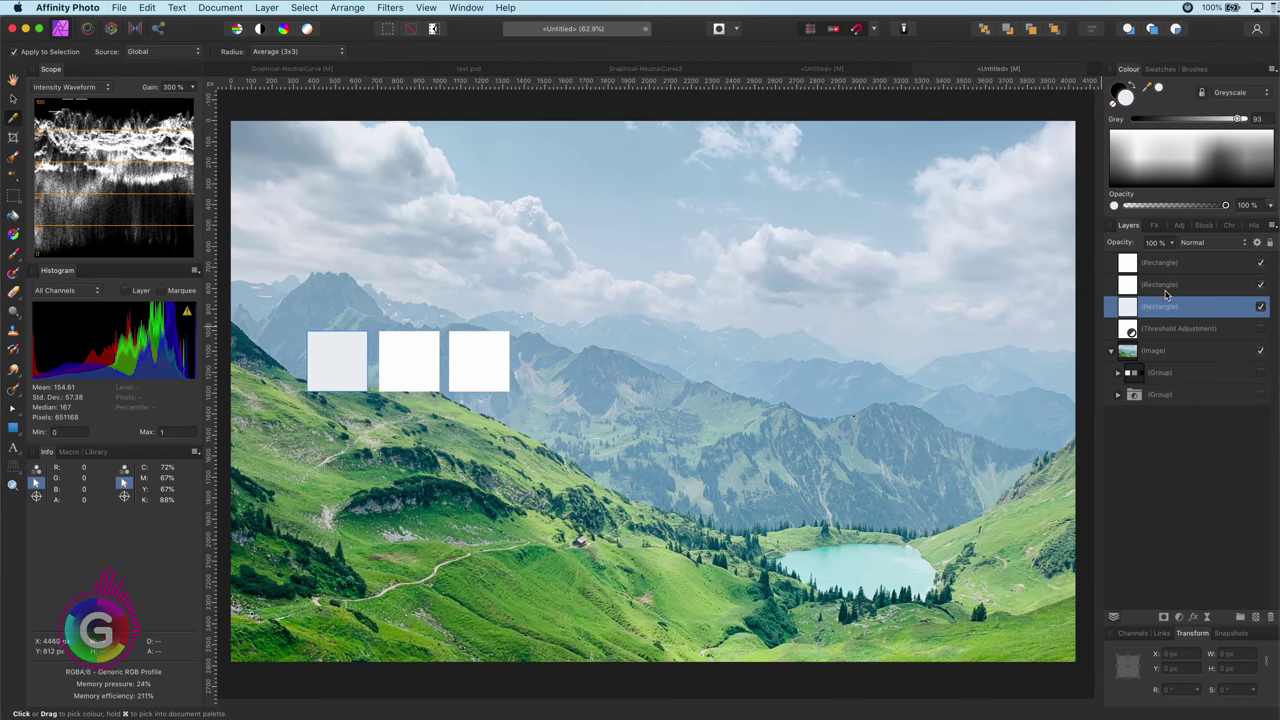
- Fill the second square with a mid-tone grey sampled from the hillside
left_click(1165, 290)
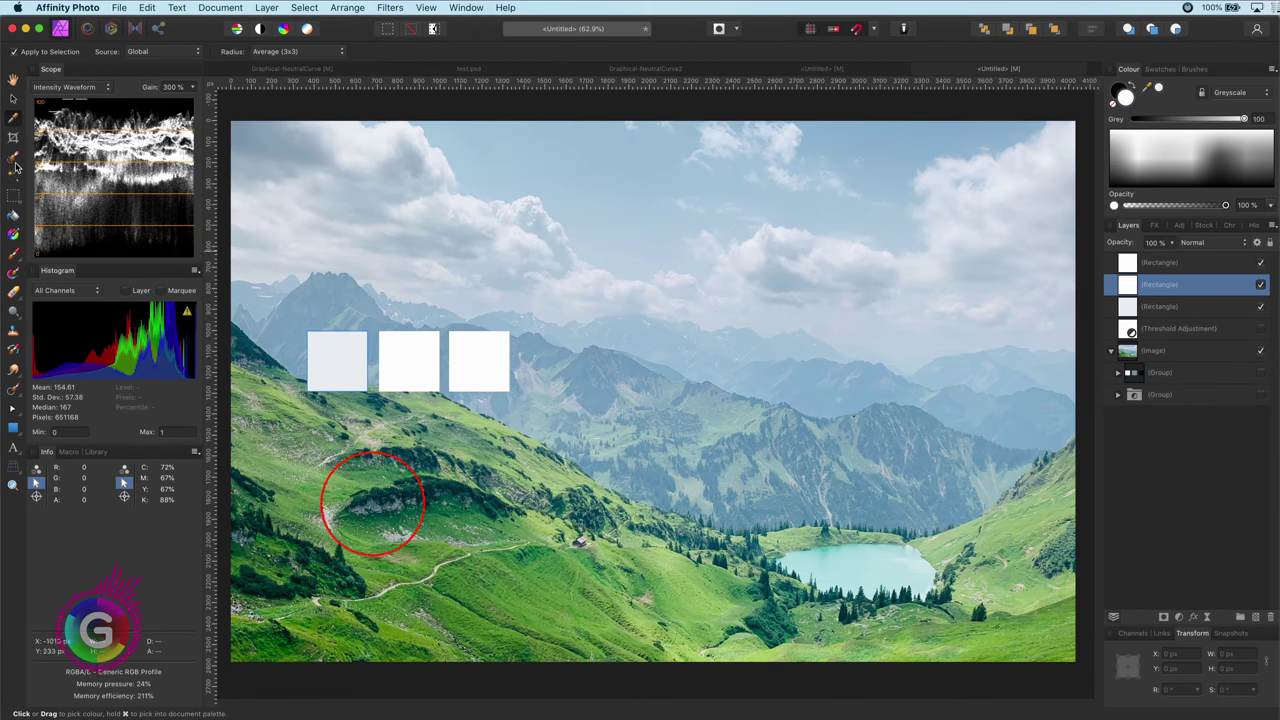
left_click_drag(372, 503, 382, 507)
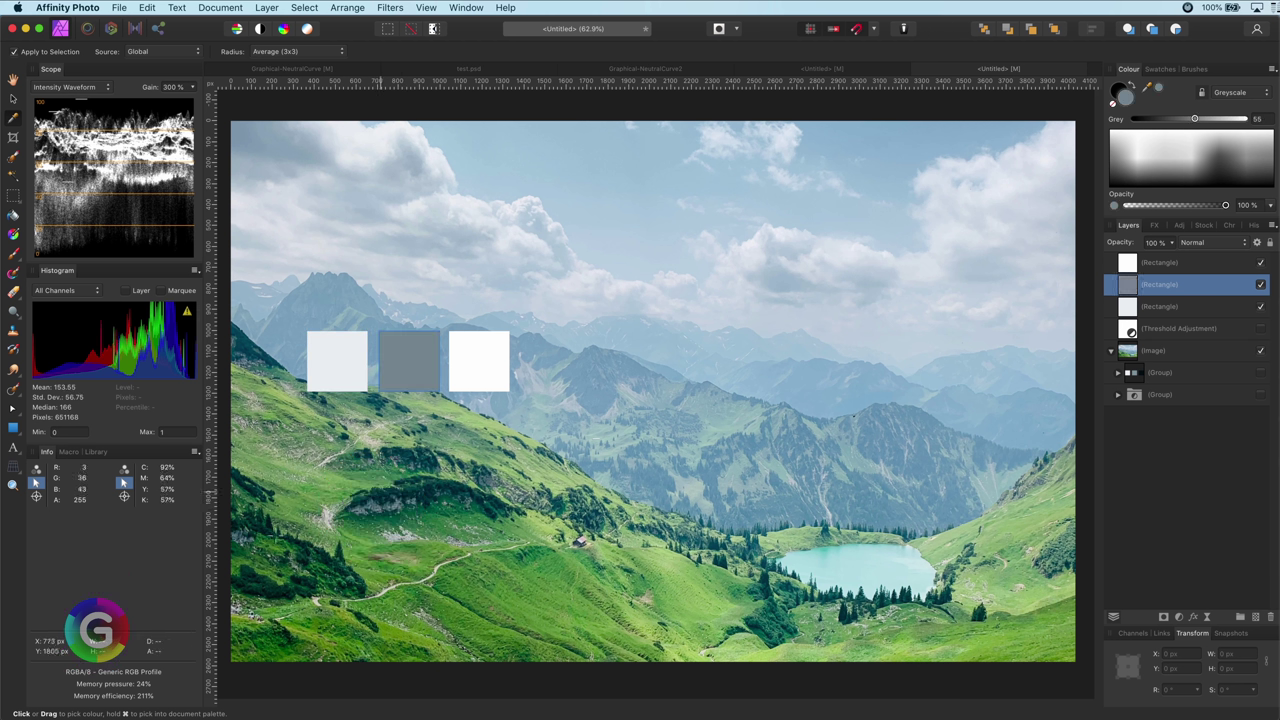
key("alt+bracketright")
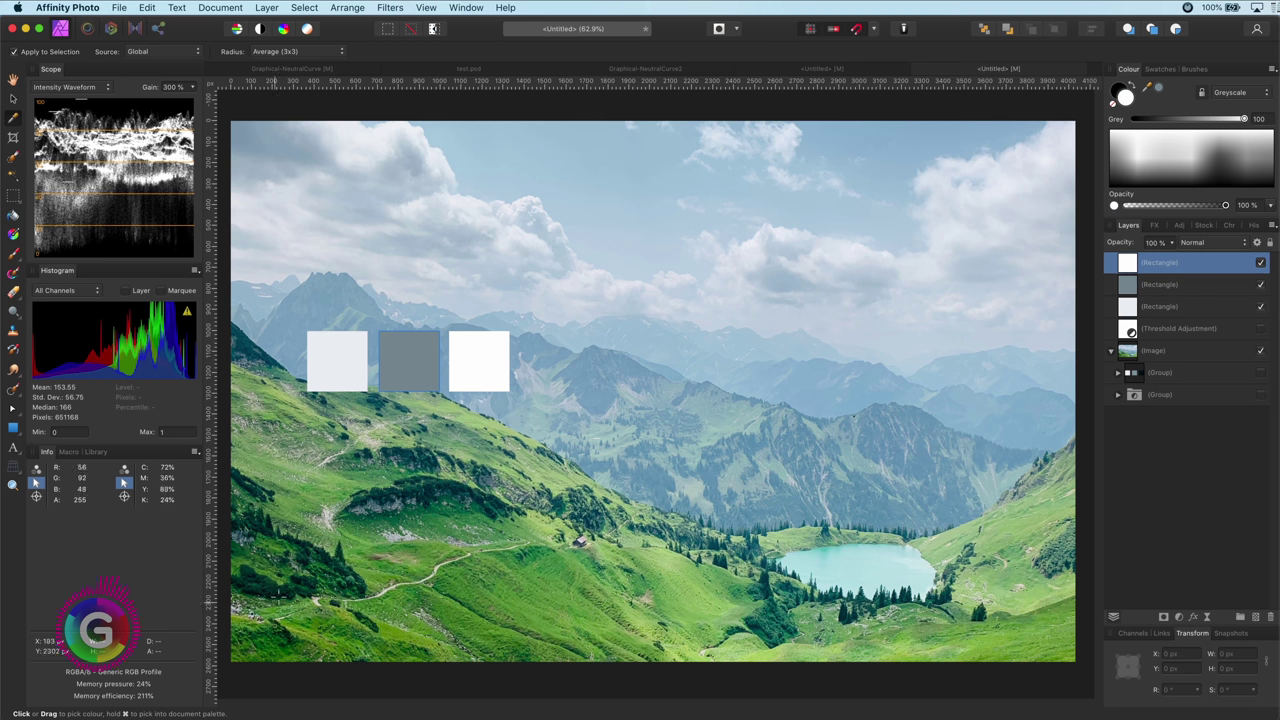
- Lower the Threshold adjustment to locate the darkest areas, then hide it again
left_click(1261, 330)
double_click(1130, 329)
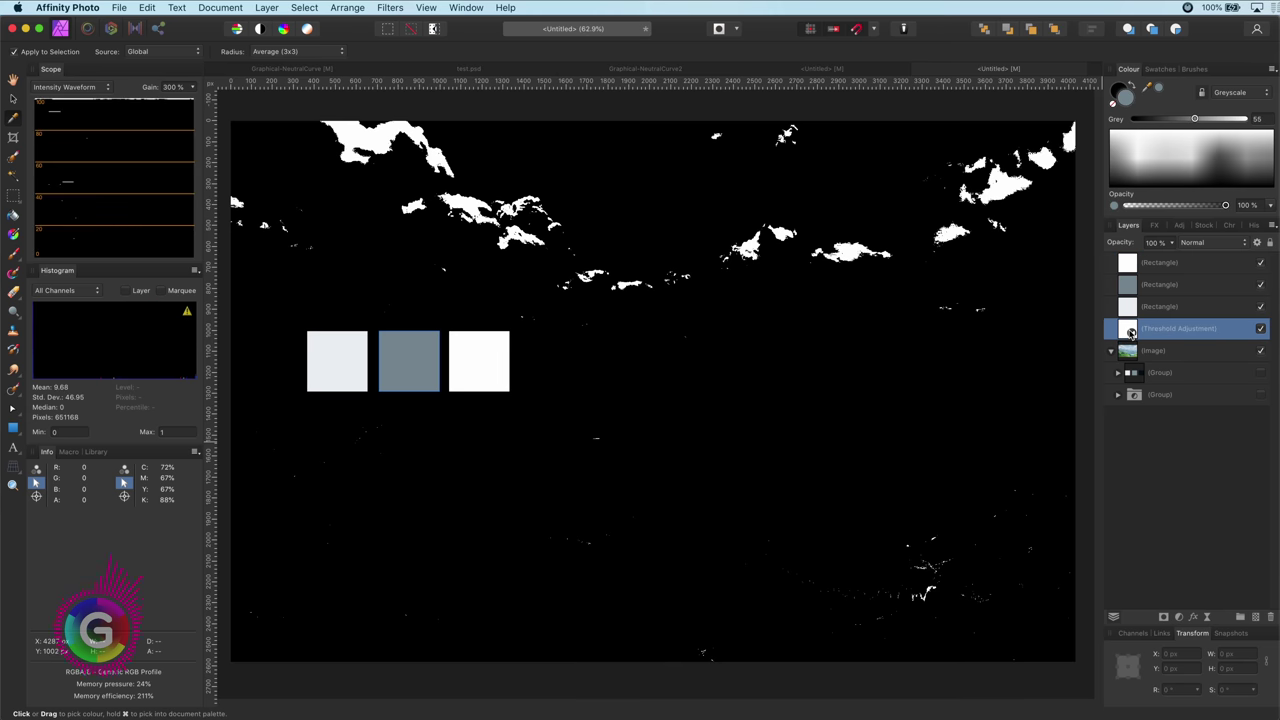
left_click_drag(1045, 661, 855, 670)
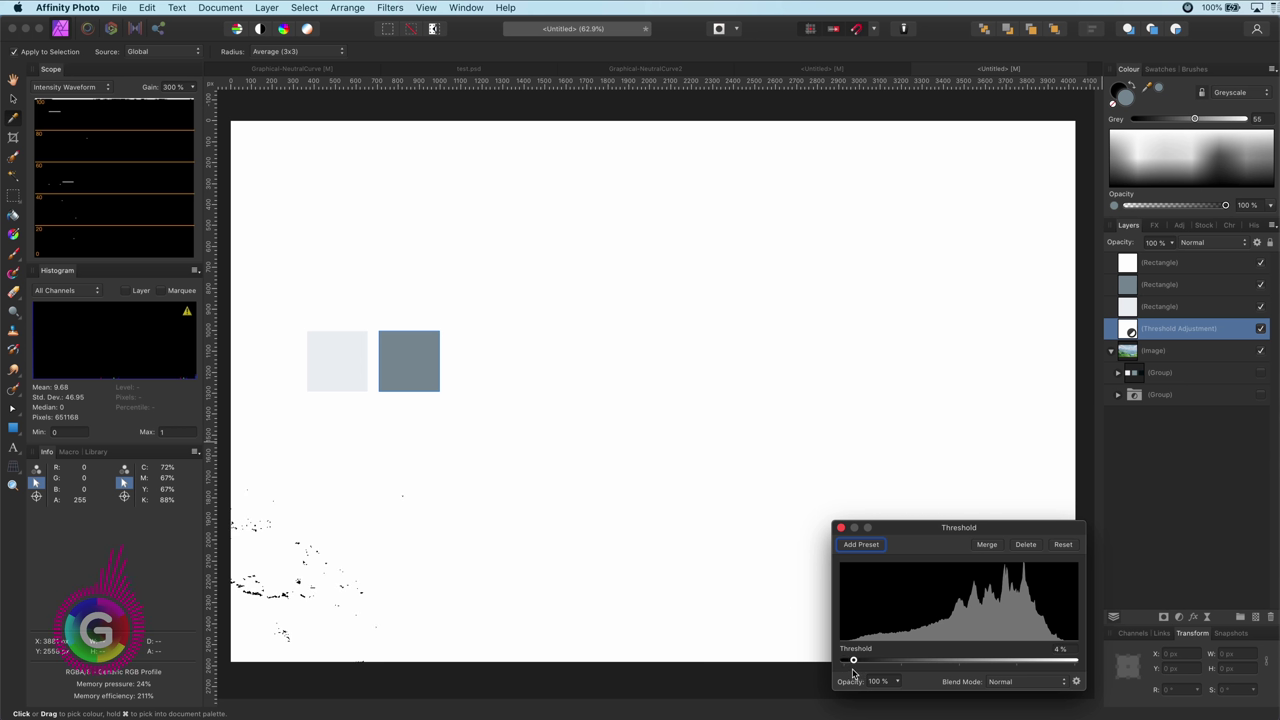
left_click_drag(855, 668, 852, 670)
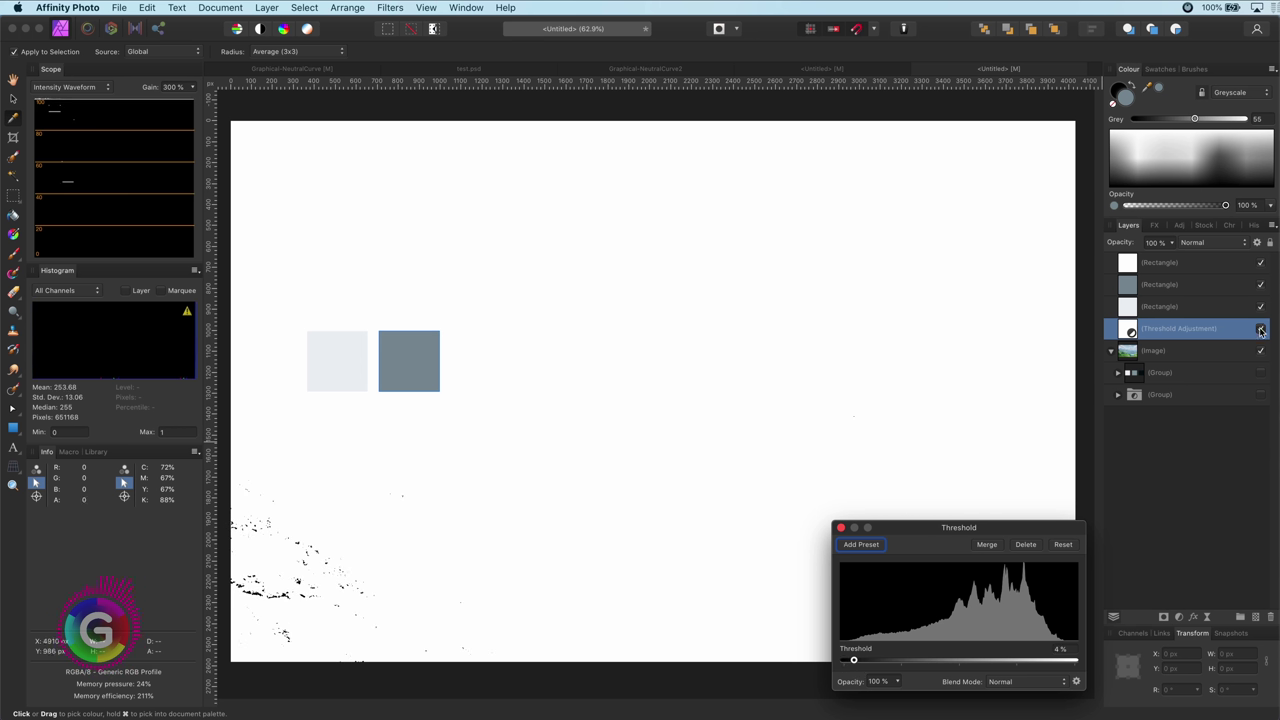
left_click(1261, 330)
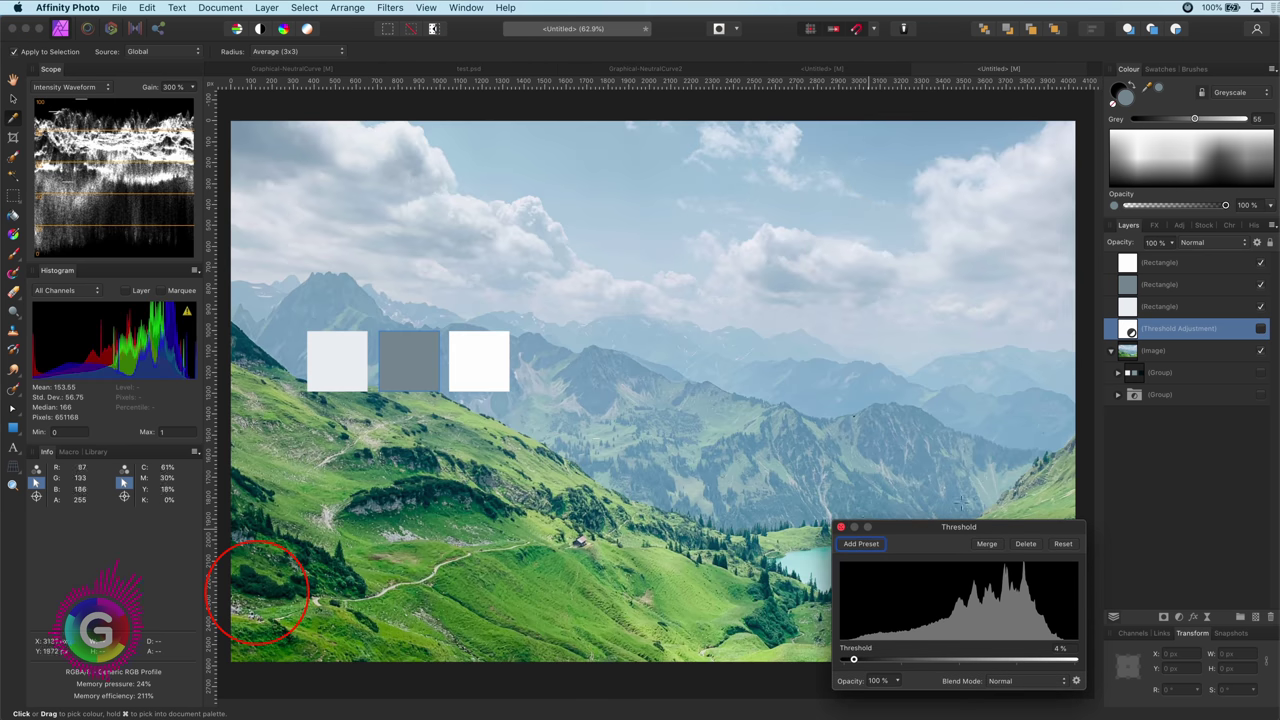
- Fill the top swatch with a near-black green from the forest shadows and select all three swatches
left_click(841, 527)
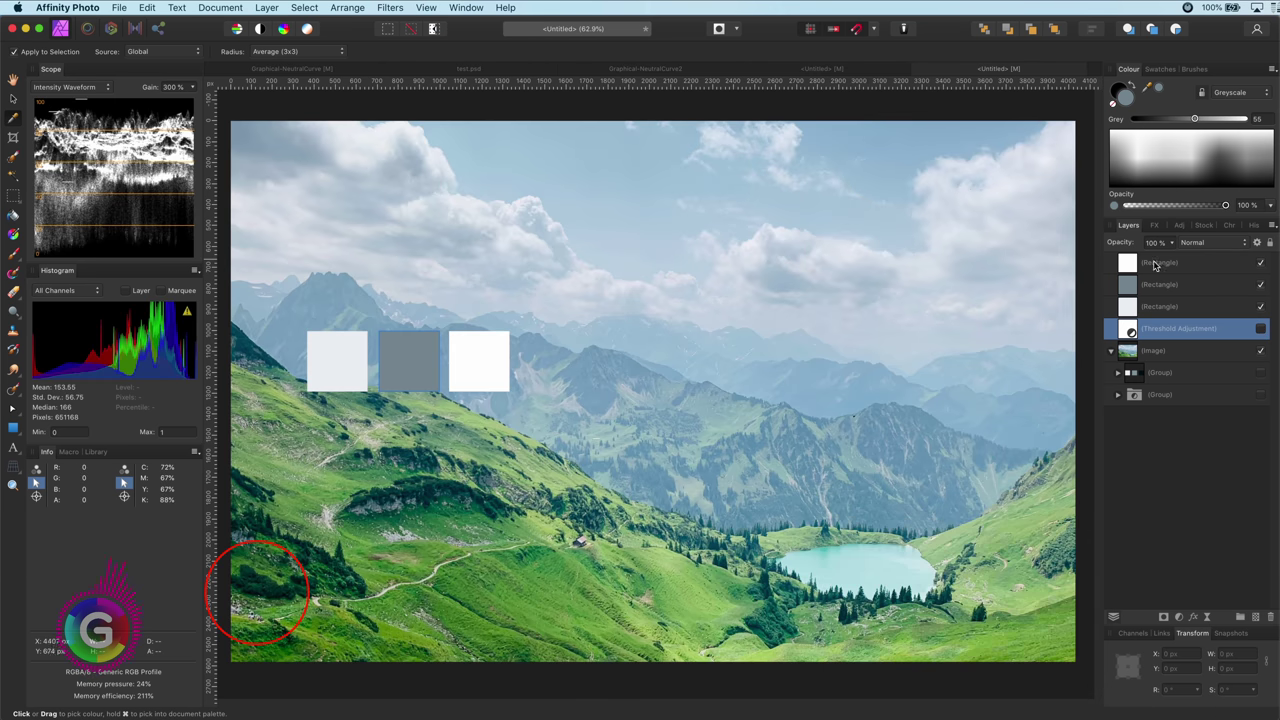
left_click(1158, 263)
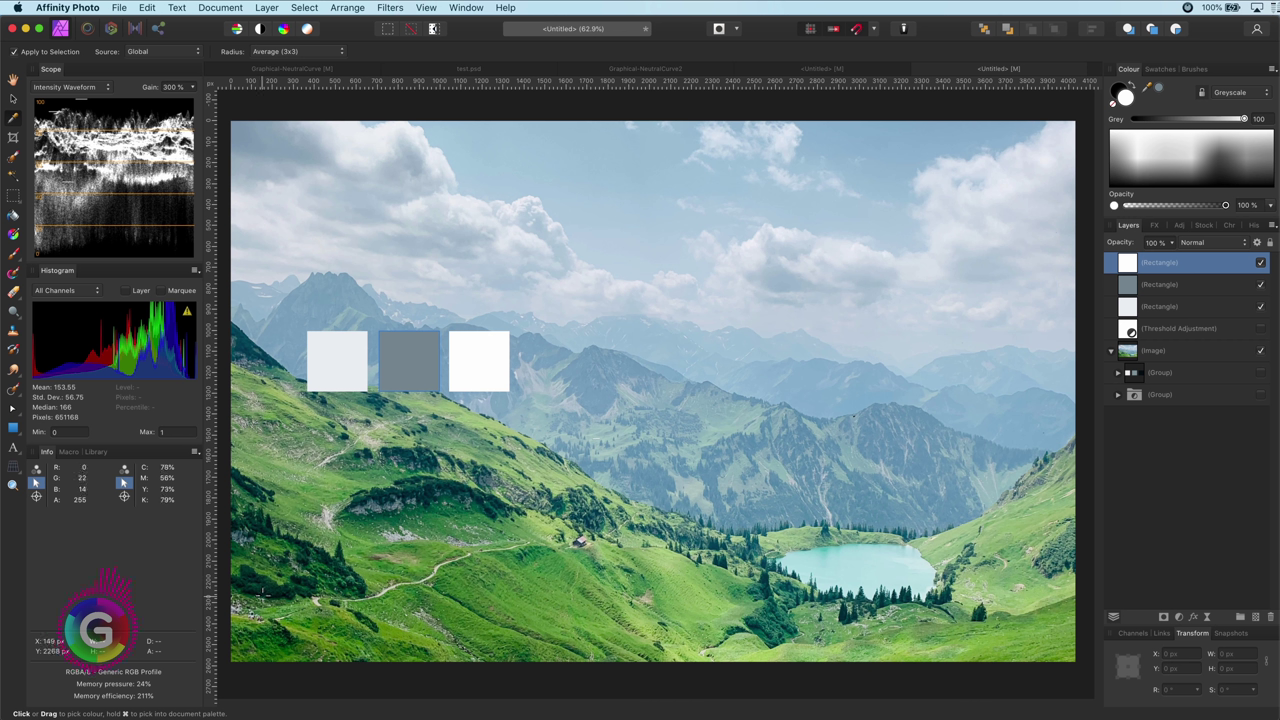
left_click(264, 595)
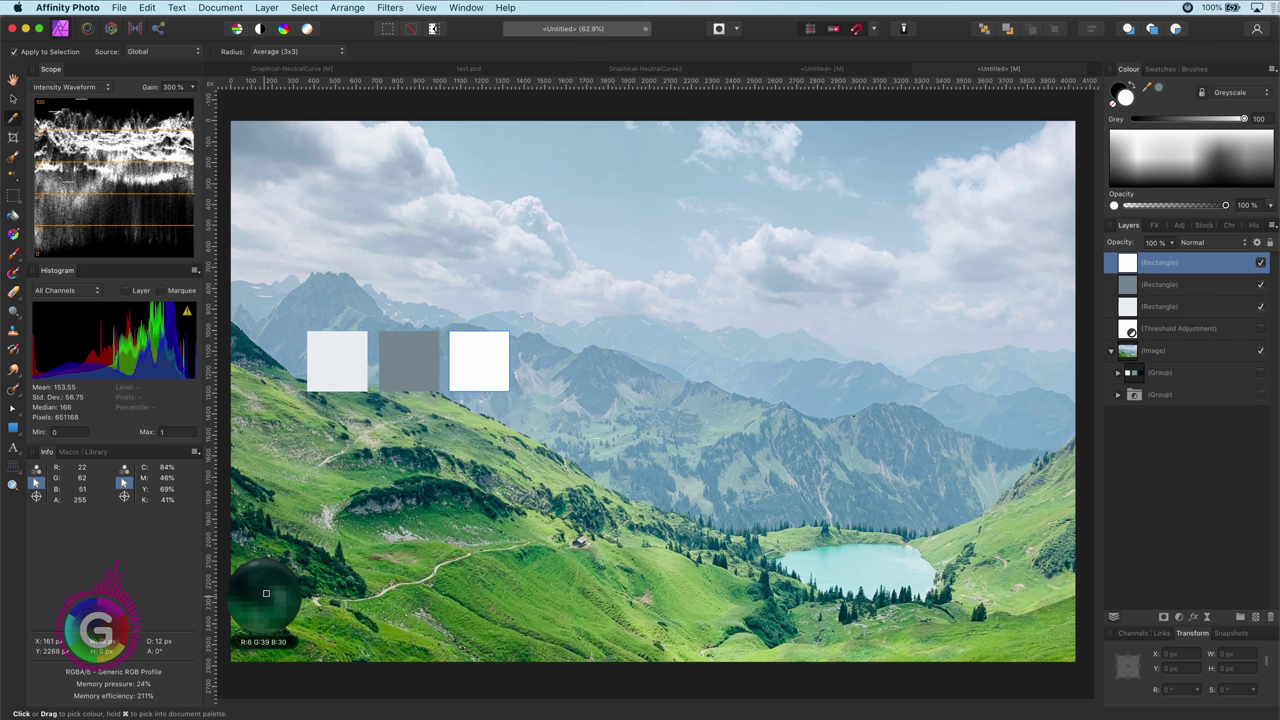
left_click_drag(264, 595, 262, 591)
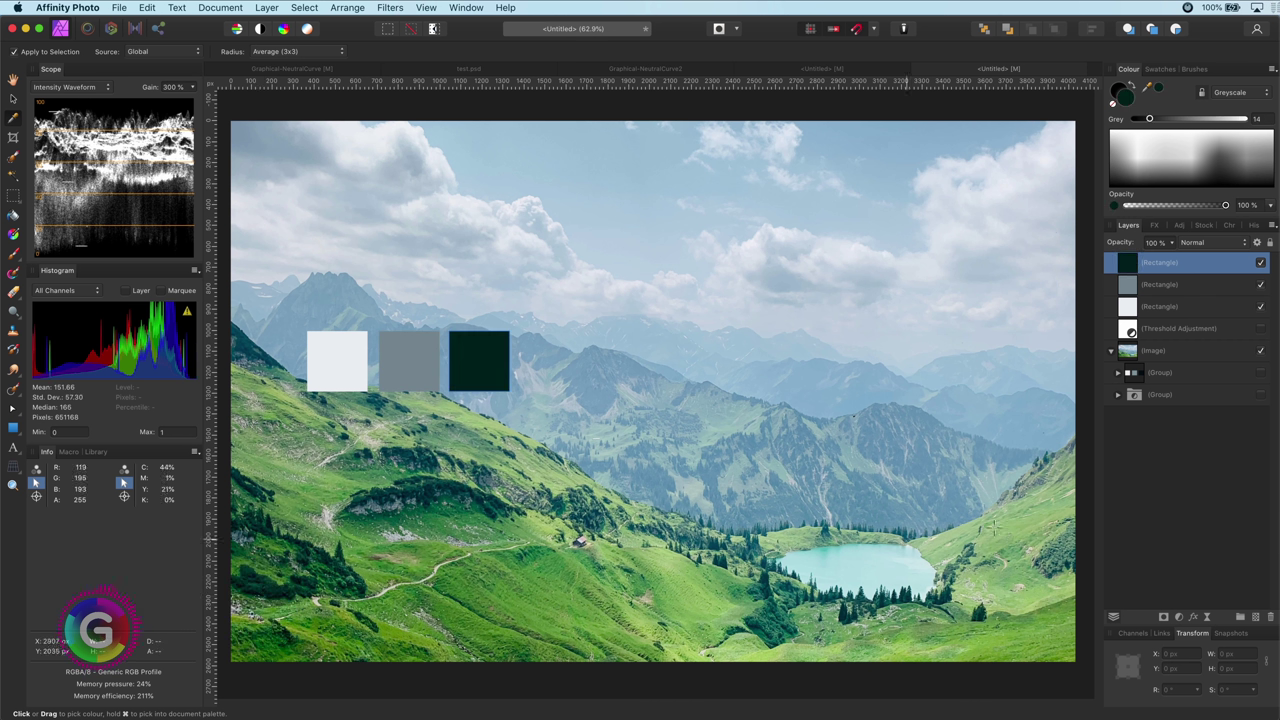
left_click(1151, 313, "shift")
- Group the three swatches and add a Curves adjustment inside the group above the dark swatch
key("super+g")
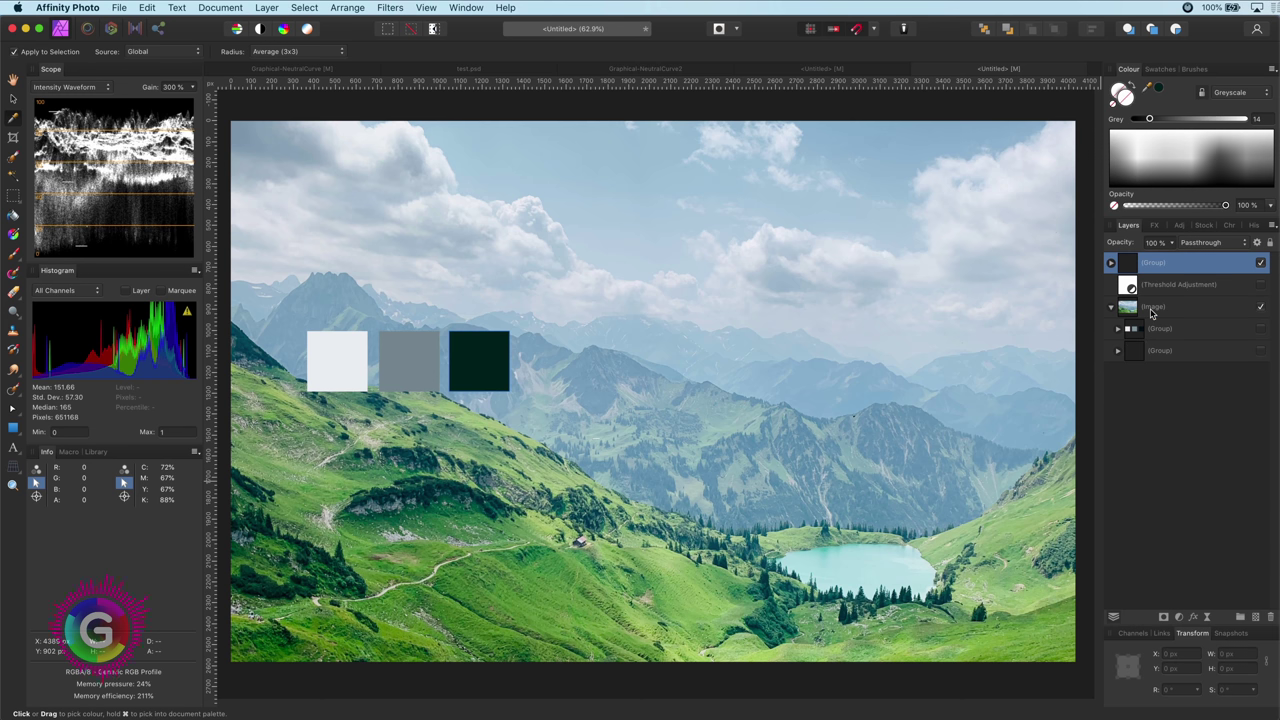
left_click(1110, 262)
left_click(1150, 285)
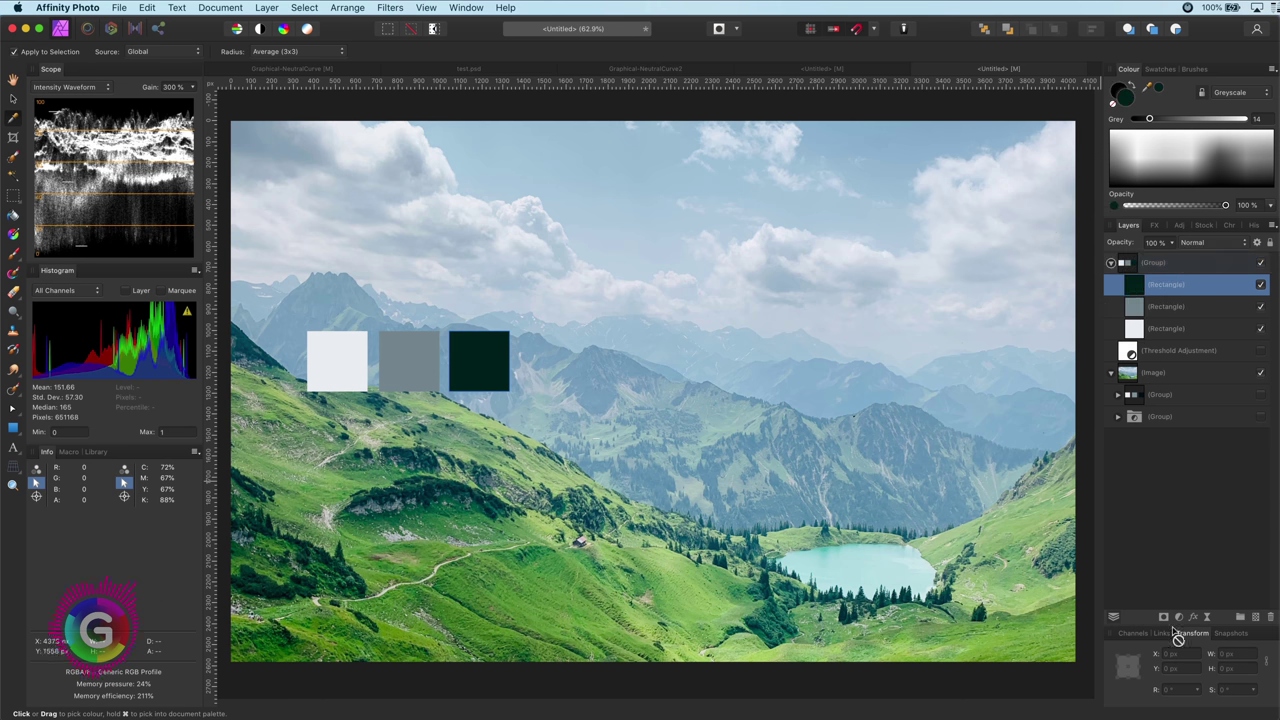
key("v")
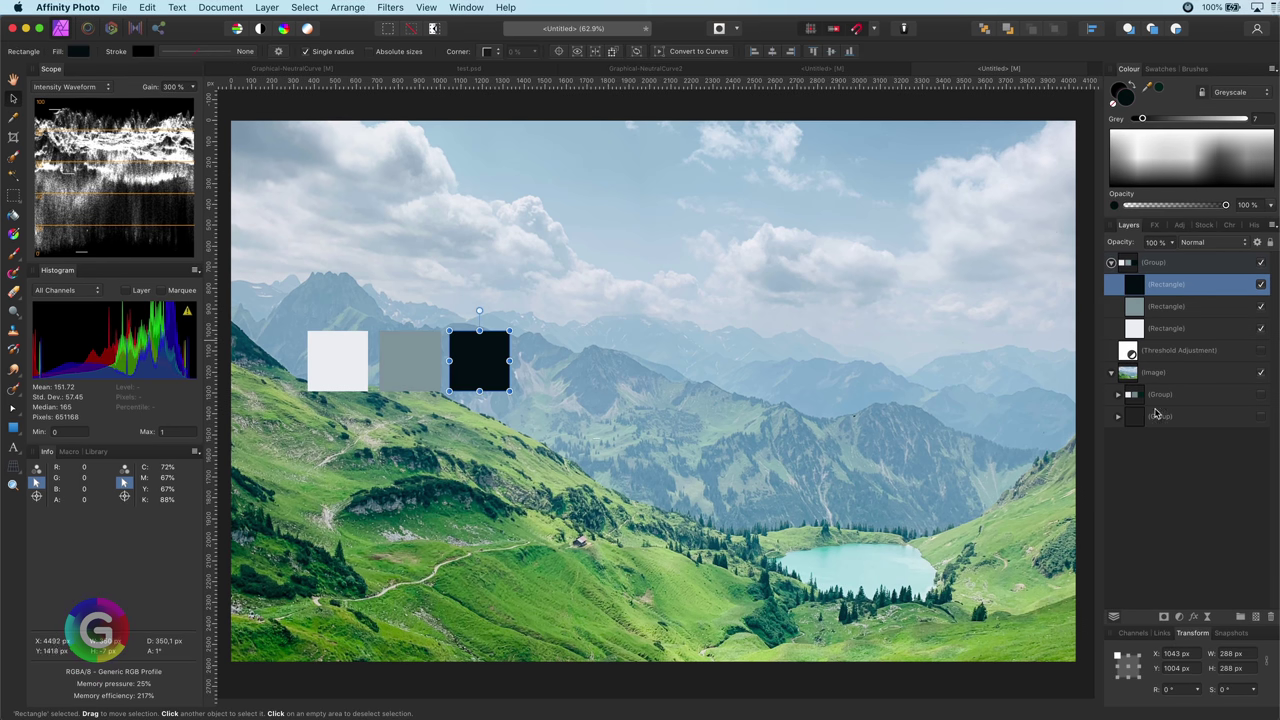
left_click(1179, 616)
left_click(1200, 710)
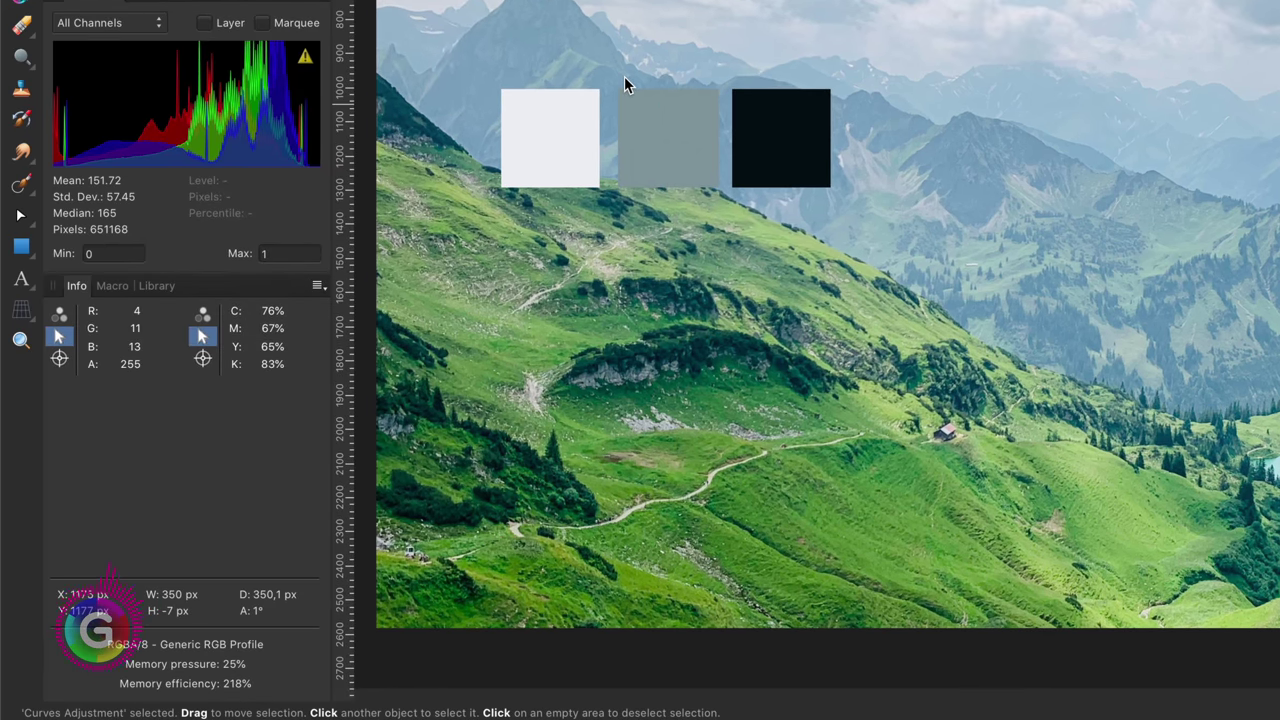
- Place a second Info sampler on the white swatch with an RGB readout of 236, 238, 242
left_click(203, 358)
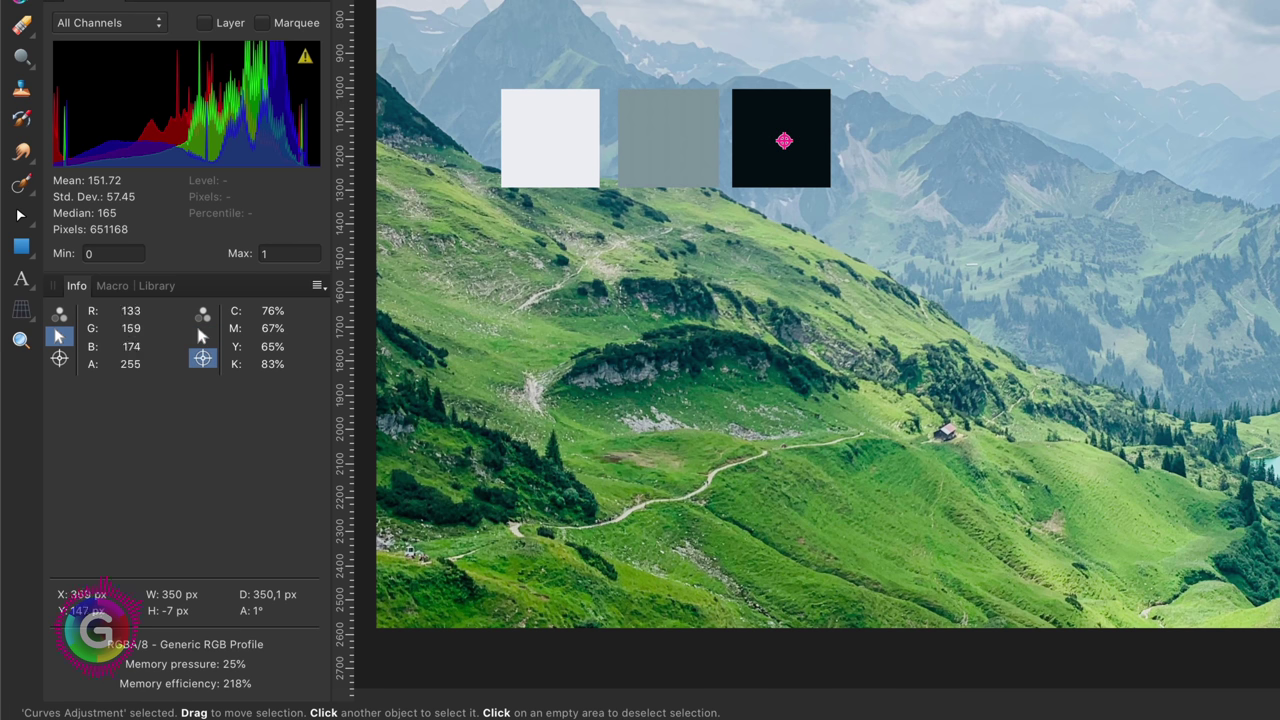
left_click_drag(785, 143, 547, 142)
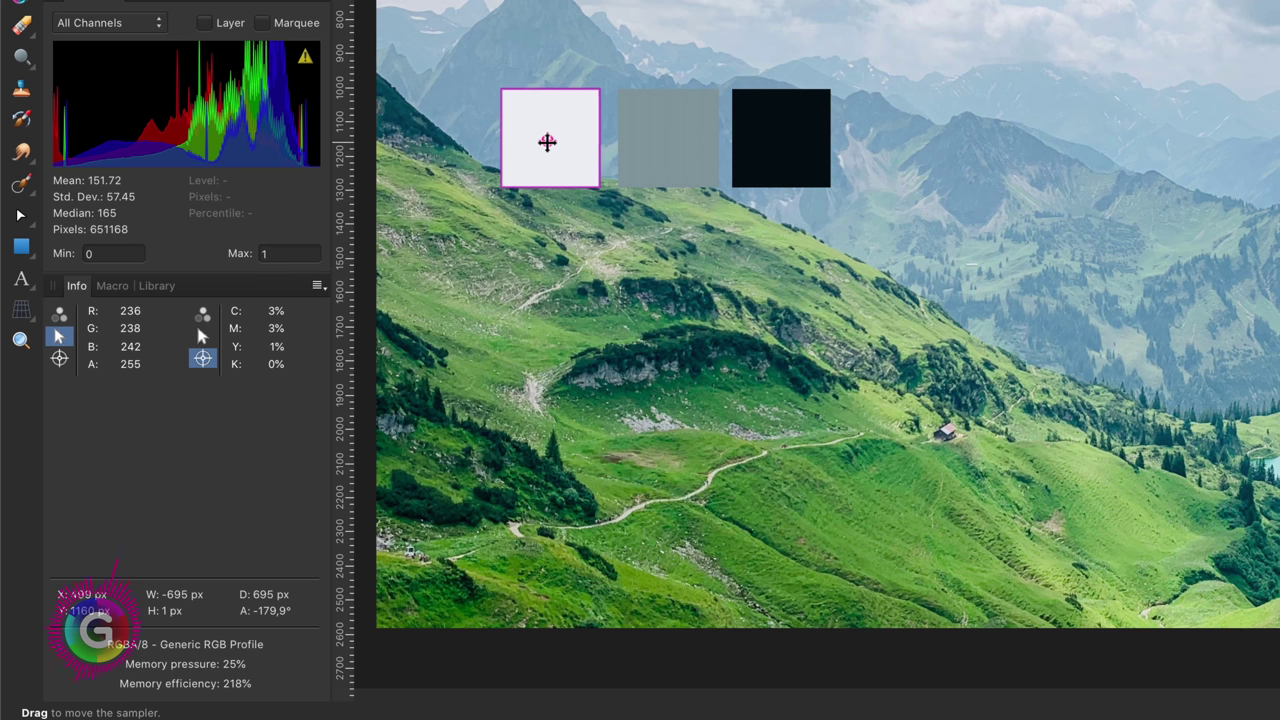
left_click(204, 313)
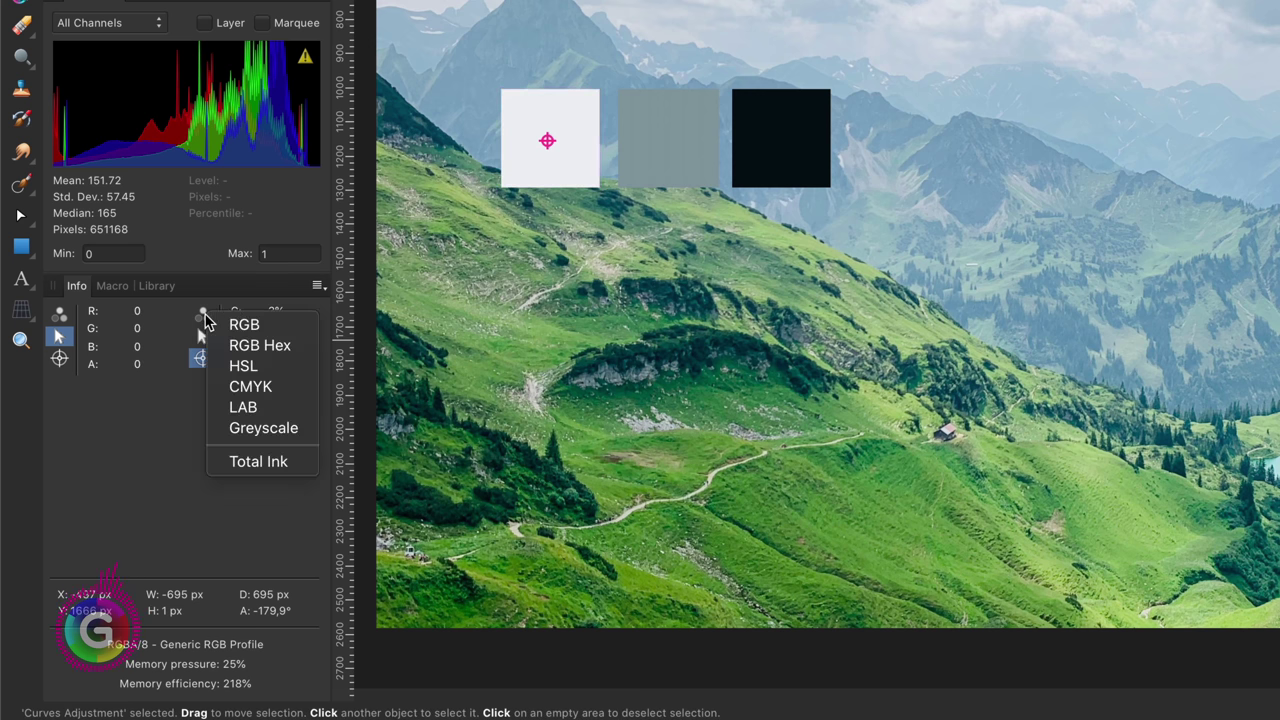
left_click(244, 327)
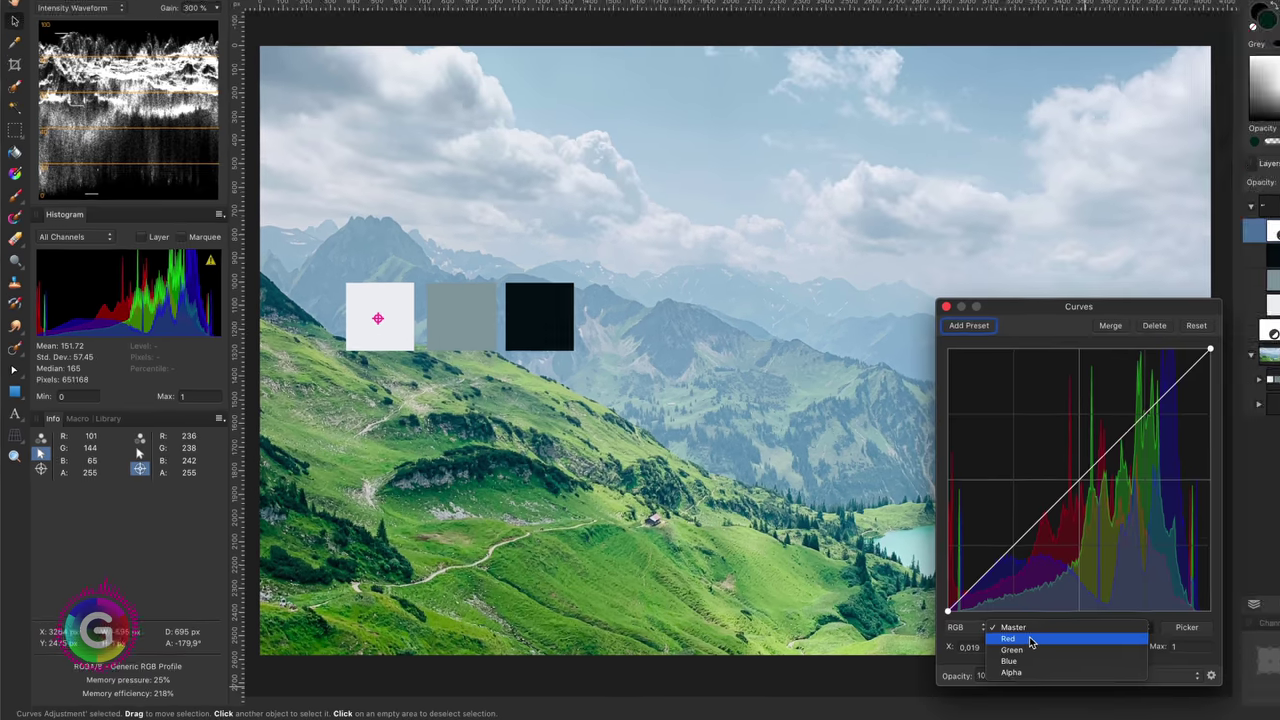
- Pull the Red, Green and Blue highlight endpoints in until the white swatch reads 255, 255, 255
left_click(880, 652)
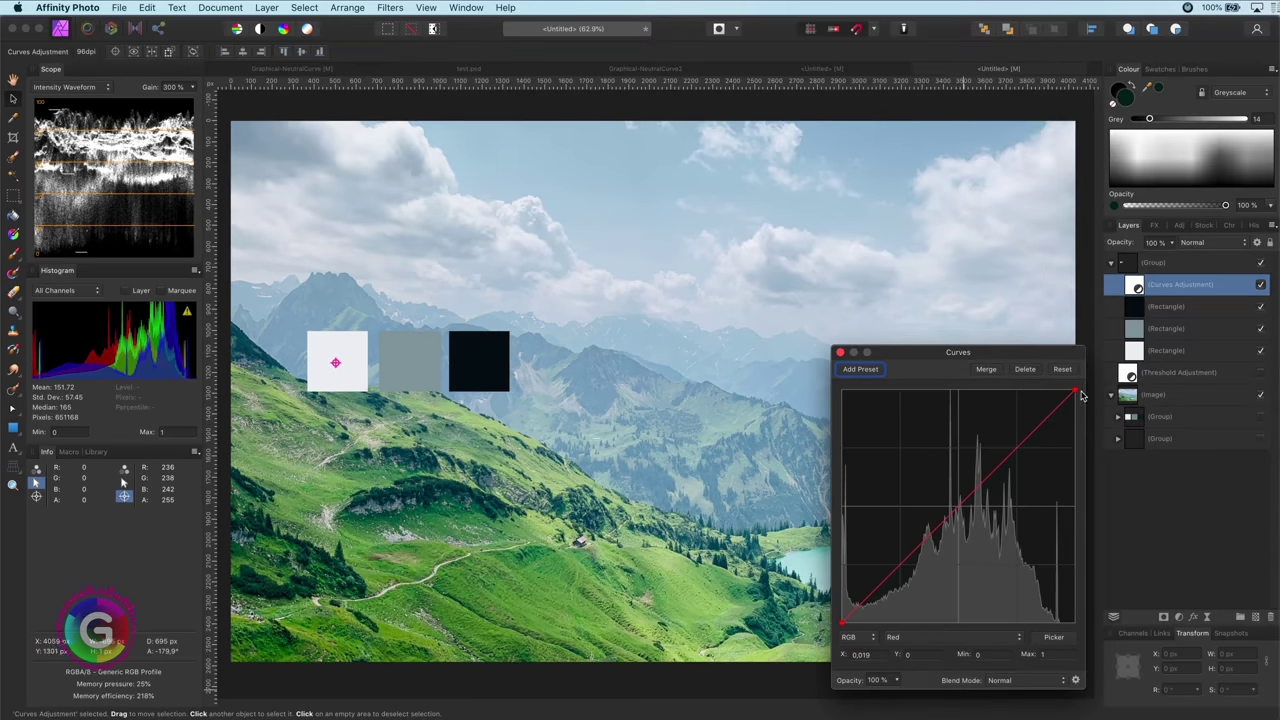
left_click_drag(1077, 392, 1058, 390)
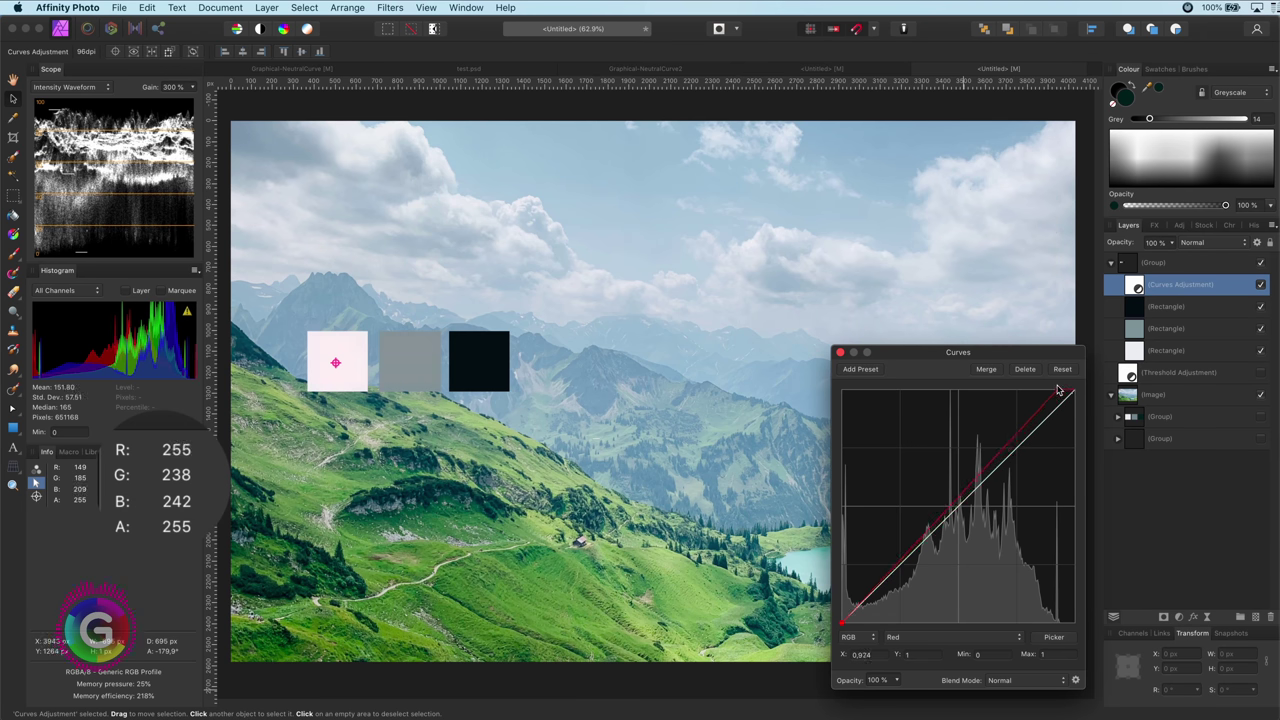
left_click(988, 637)
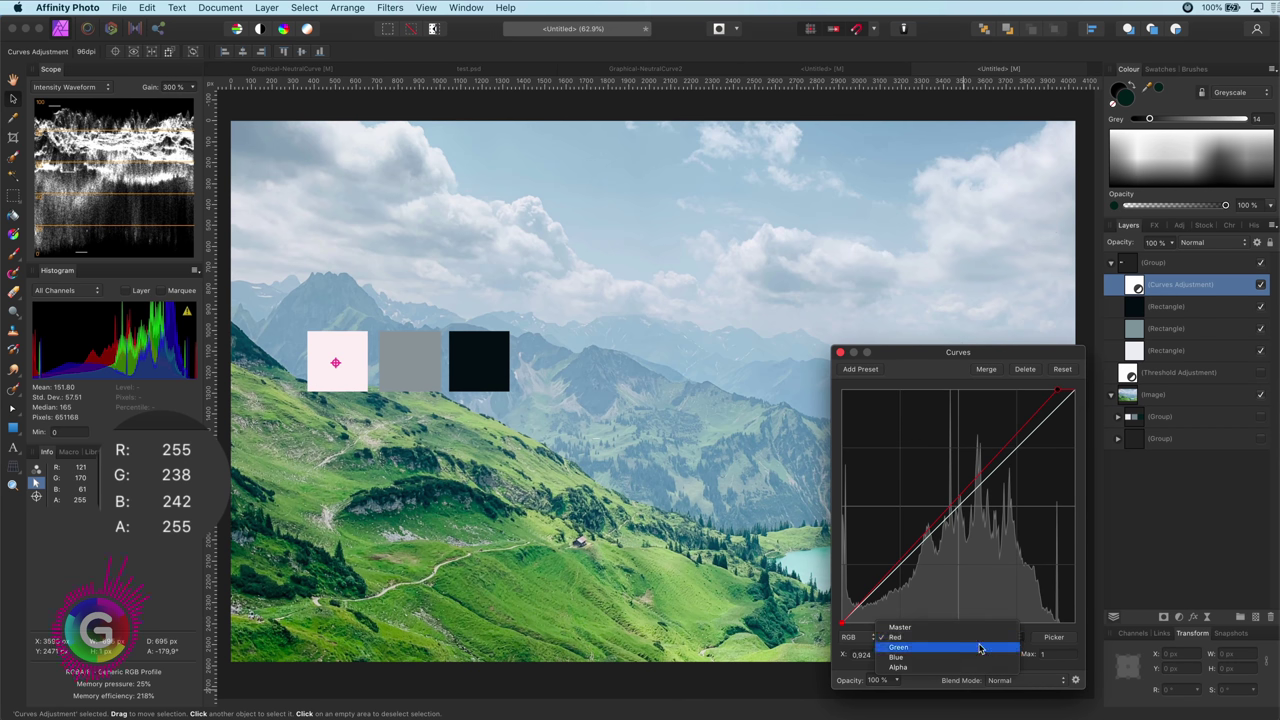
key("Return")
left_click_drag(1066, 392, 1057, 389)
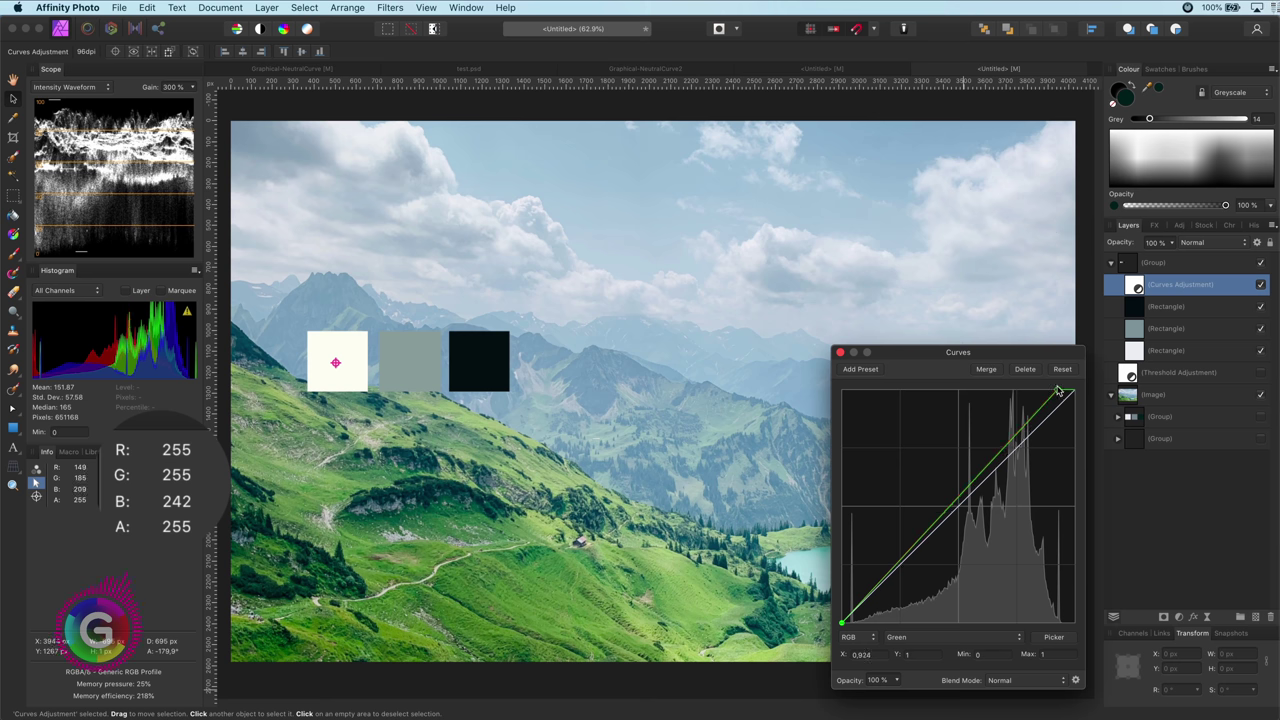
left_click(986, 638)
left_click(987, 648)
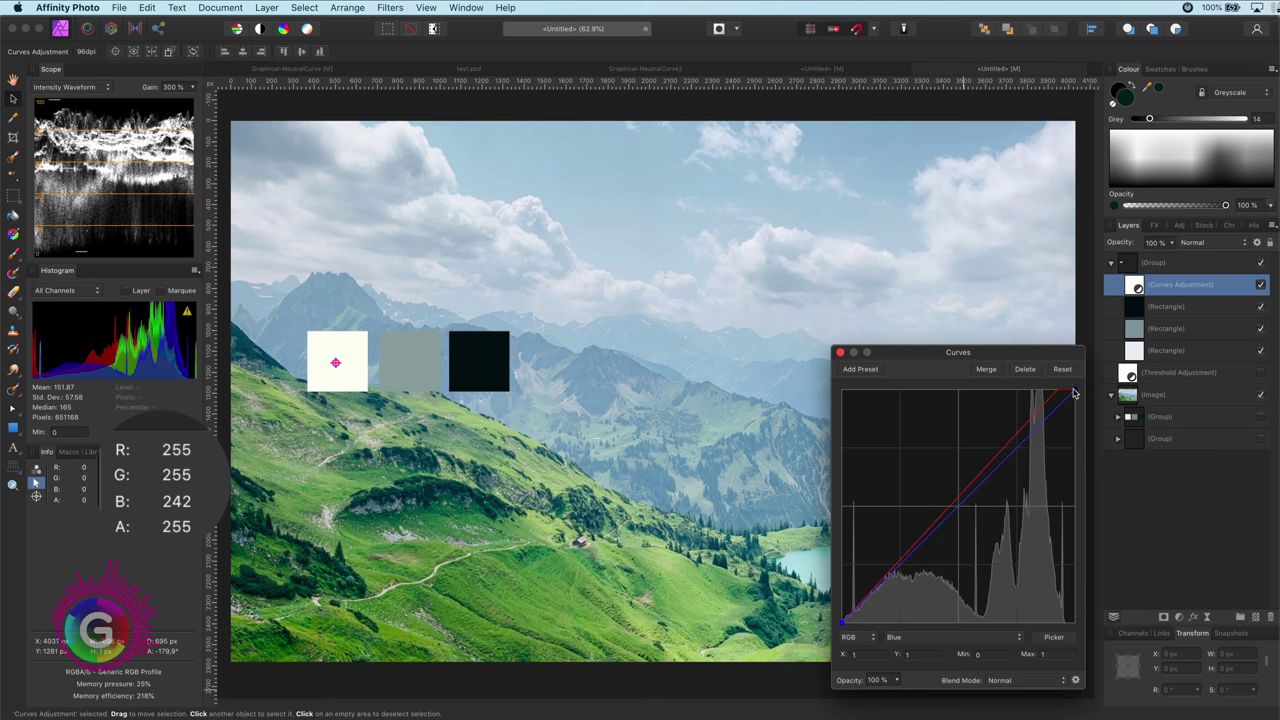
left_click_drag(1076, 391, 1062, 387)
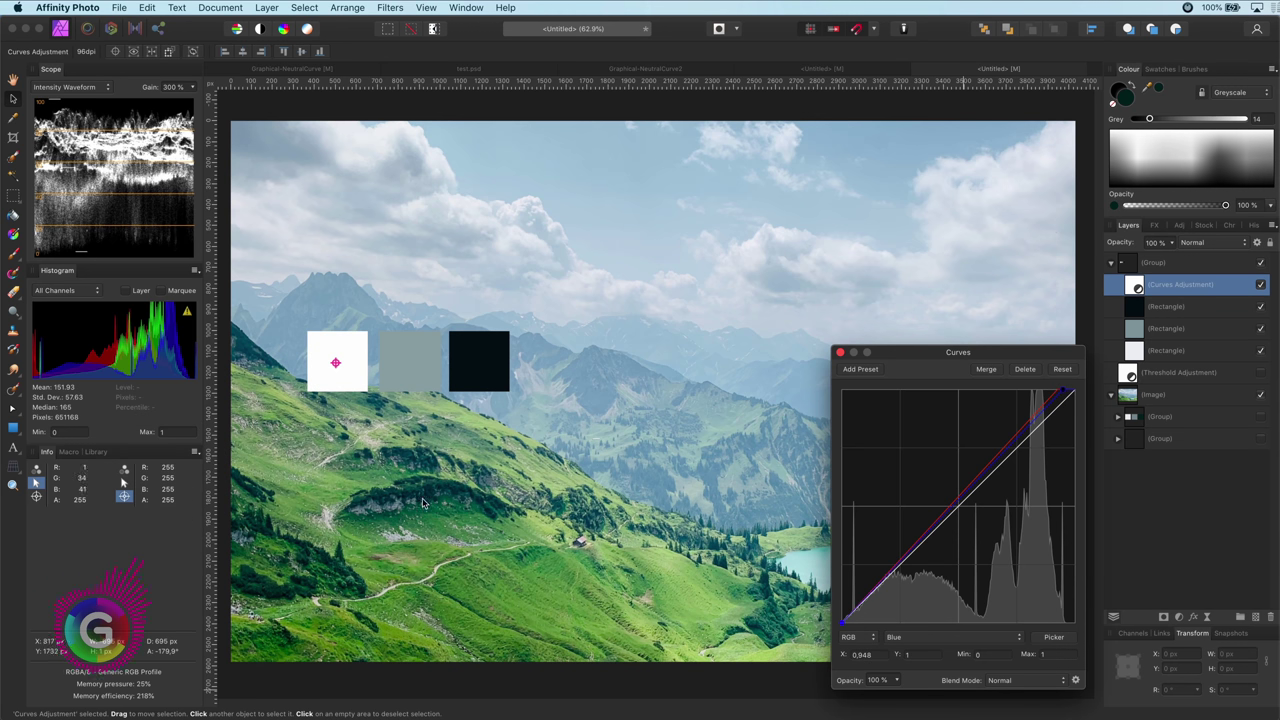
left_click(335, 363)
- Move the colour sampler onto the grey swatch and reopen the Curves settings on the Red channel
left_click(336, 363)
left_click_drag(336, 362, 418, 360)
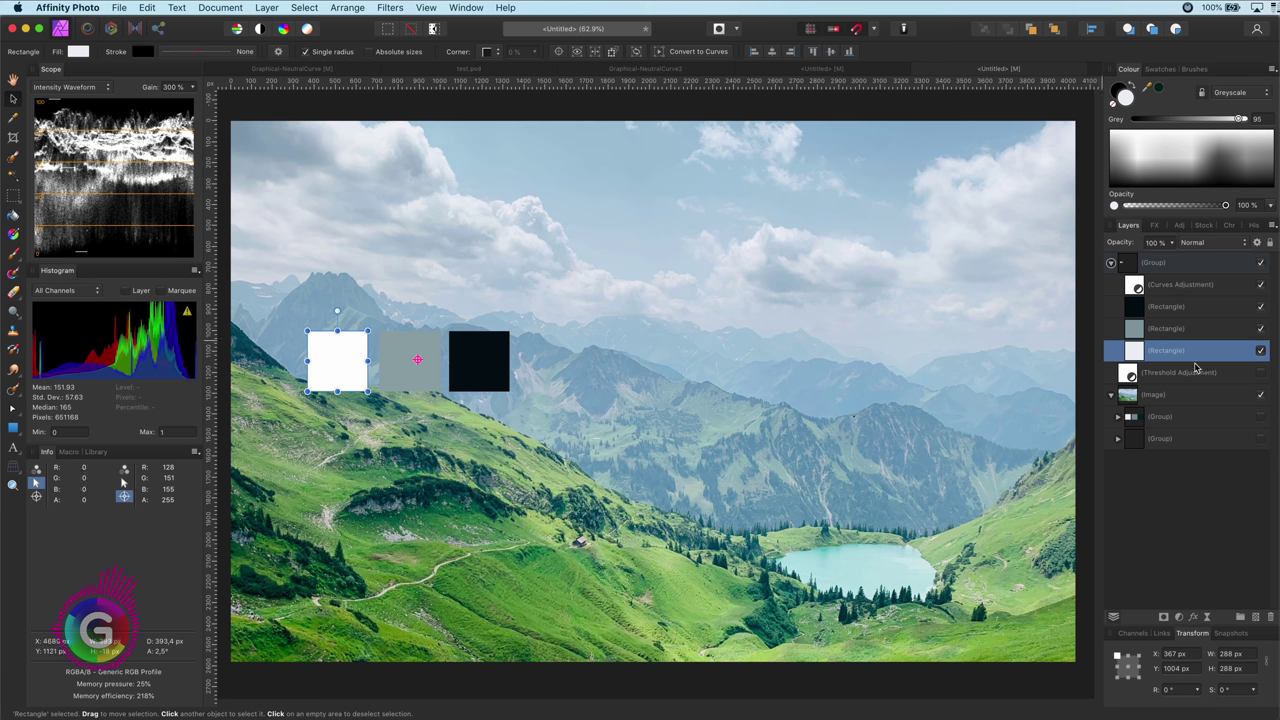
double_click(1138, 290)
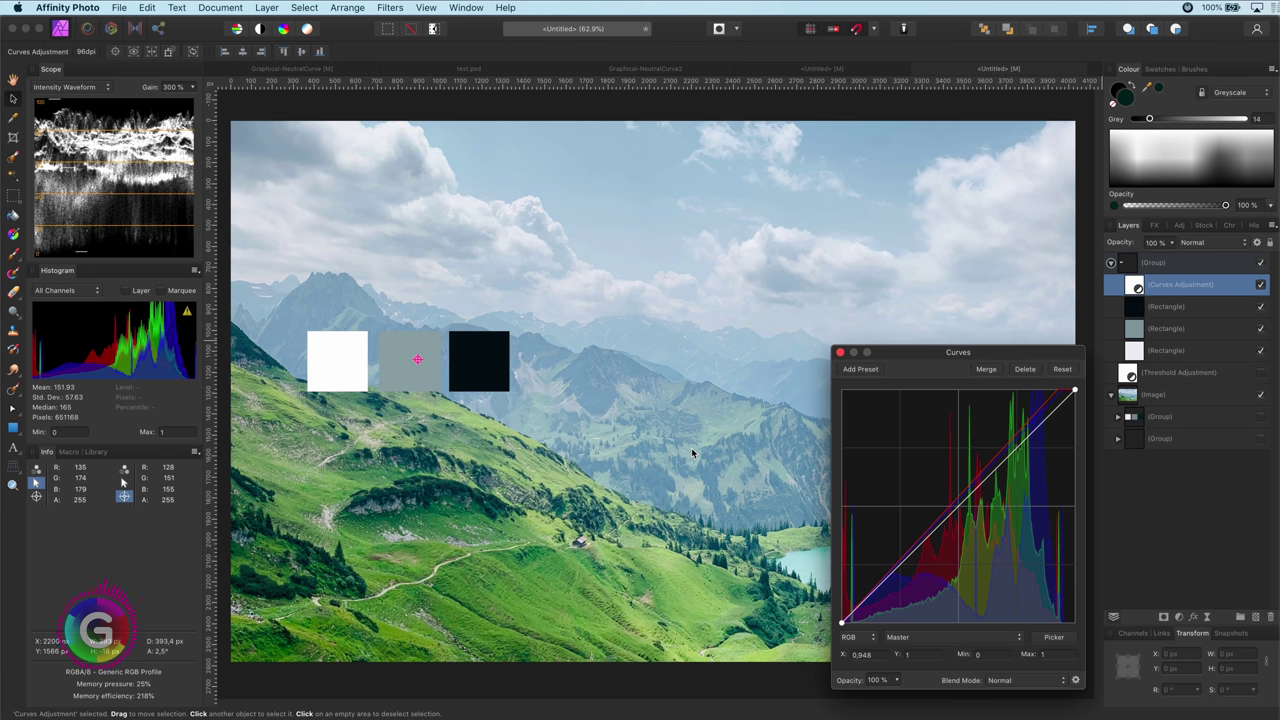
left_click(921, 638)
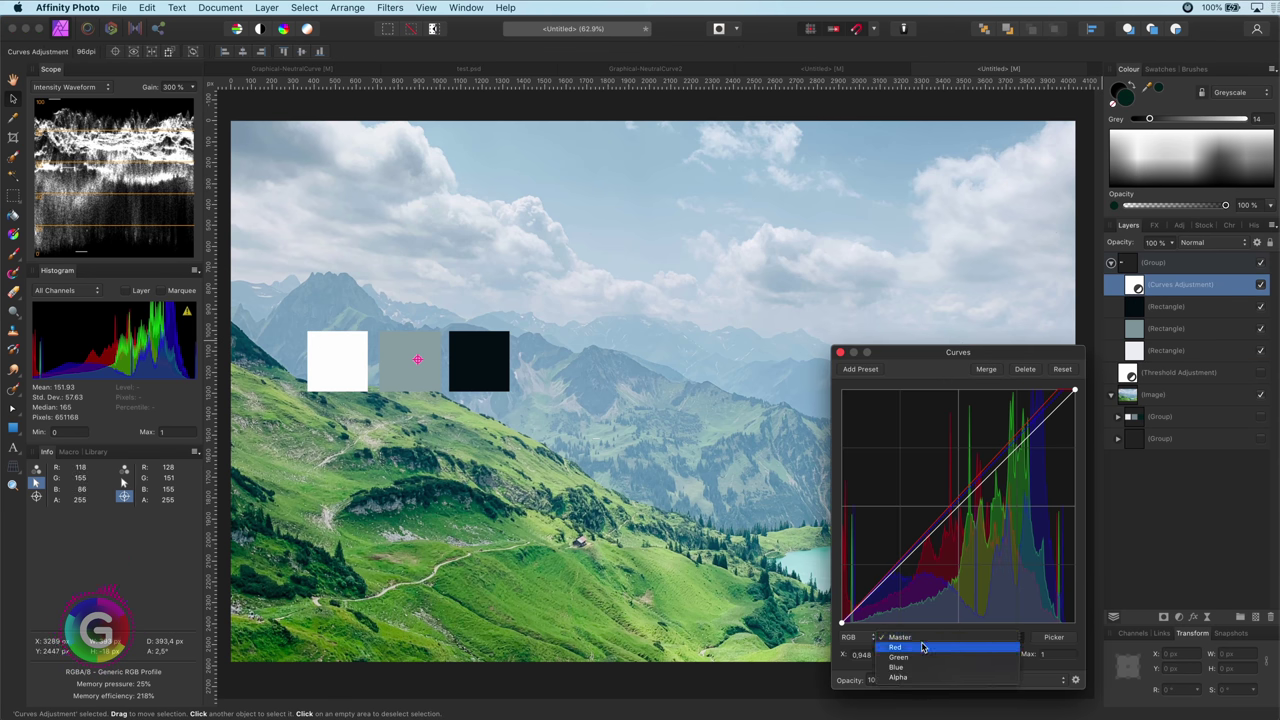
left_click(1013, 649)
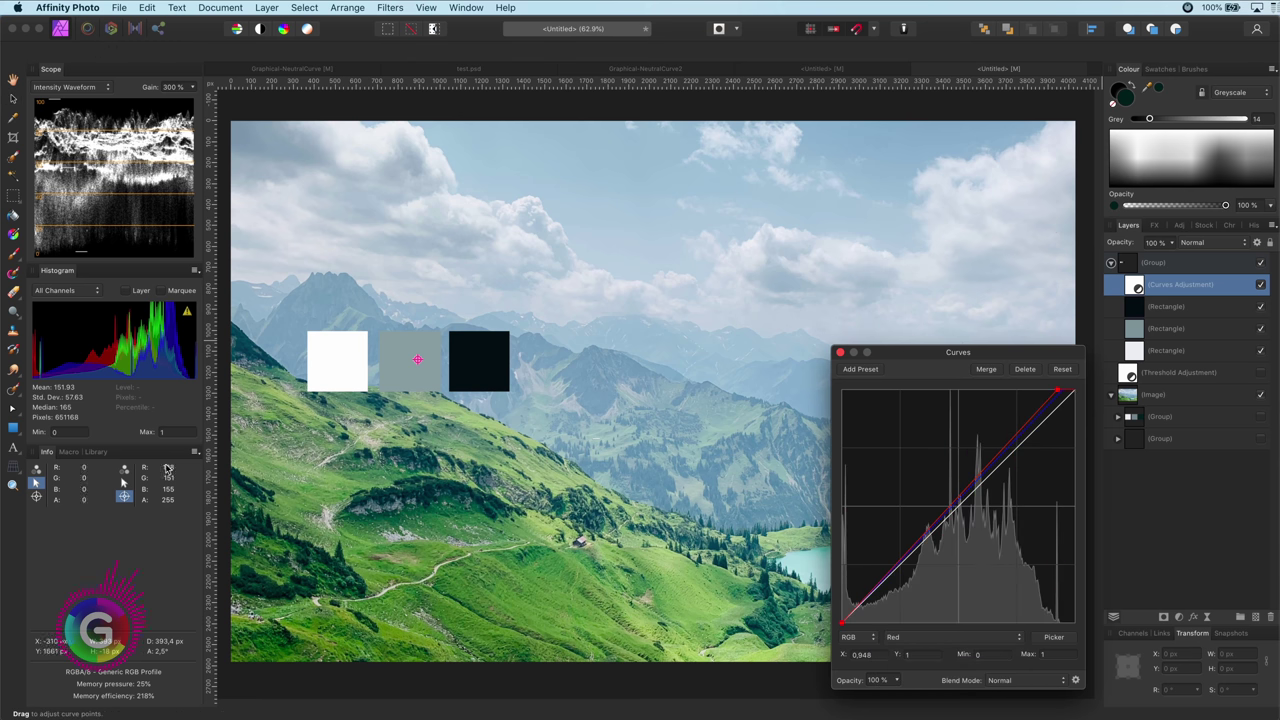
- Lower the green midtone curve so the grey swatch moves toward neutral
left_click(972, 638)
left_click(967, 649)
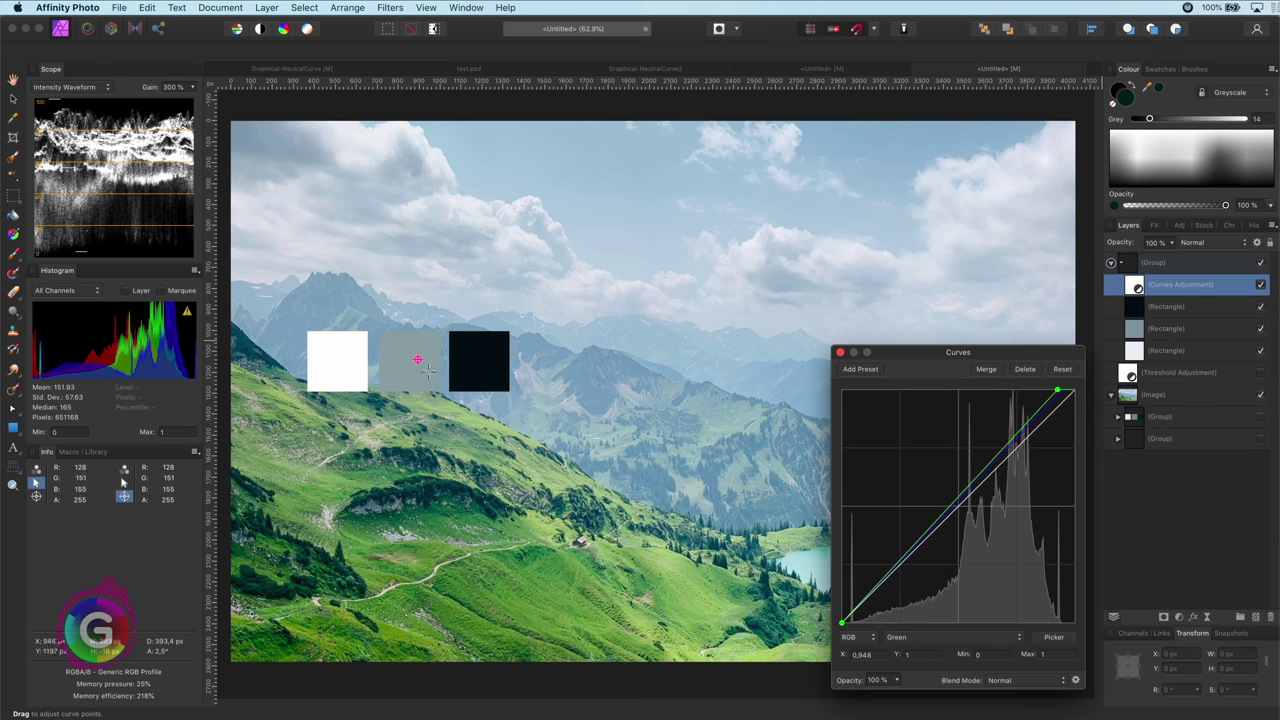
left_click_drag(425, 370, 421, 438)
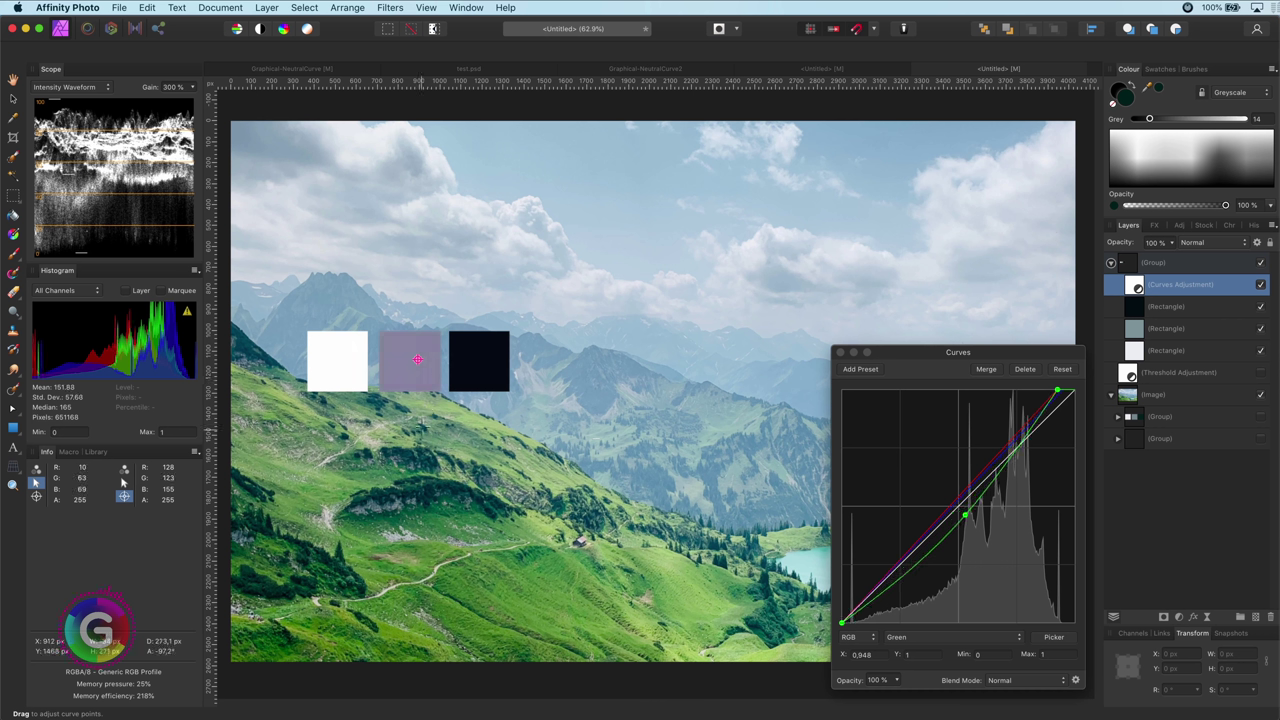
left_click_drag(421, 436, 421, 415)
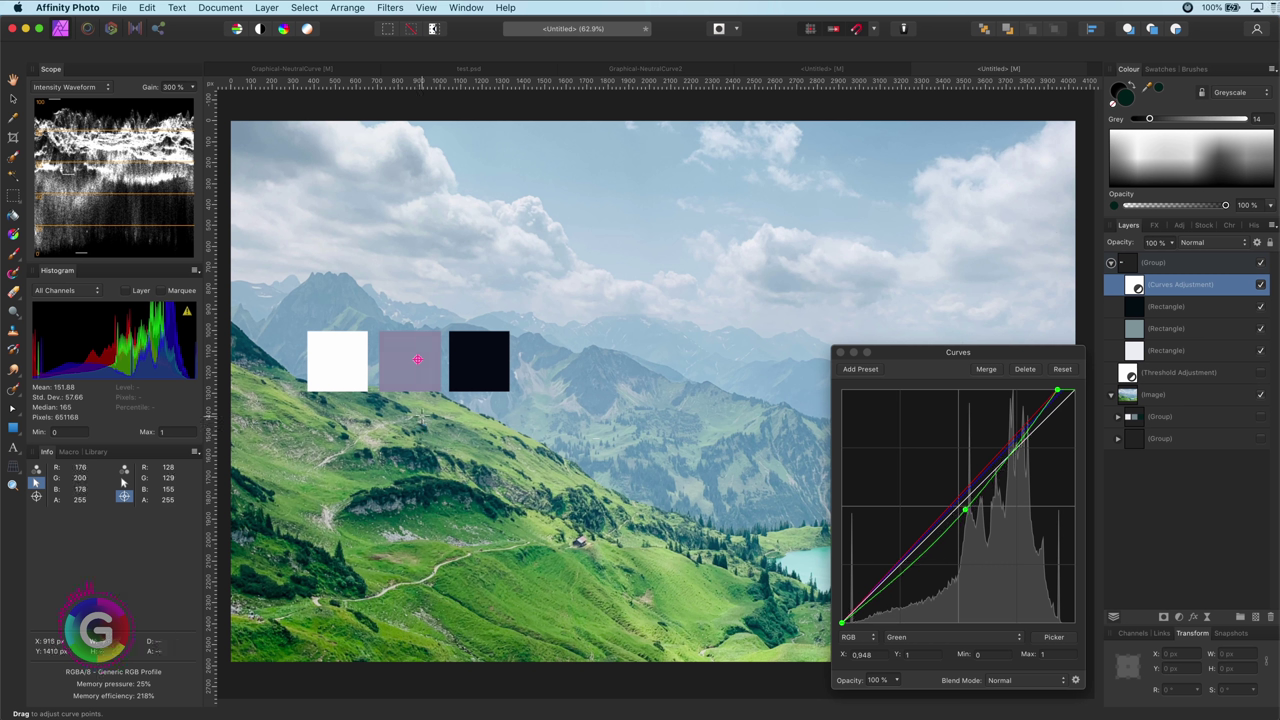
- Lower the blue midtone curve until the grey swatch reads about 128, 129, 129
left_click(950, 640)
left_click(950, 650)
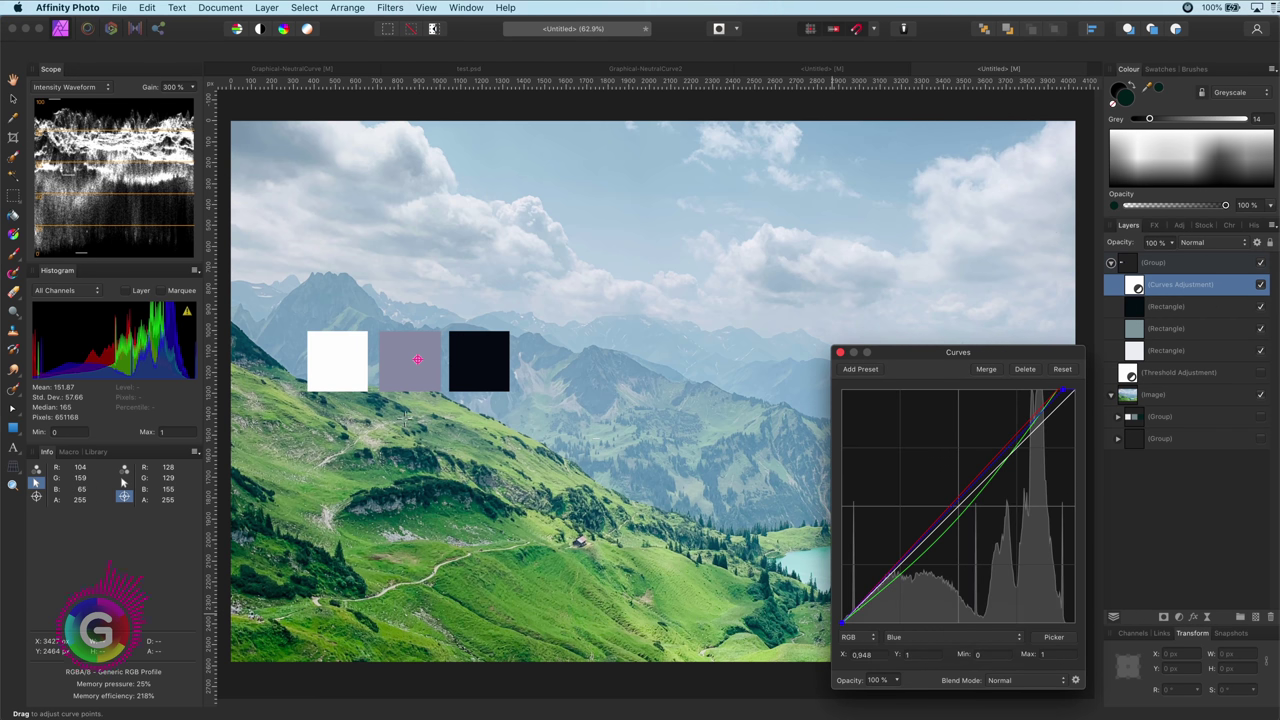
left_click_drag(395, 372, 408, 436)
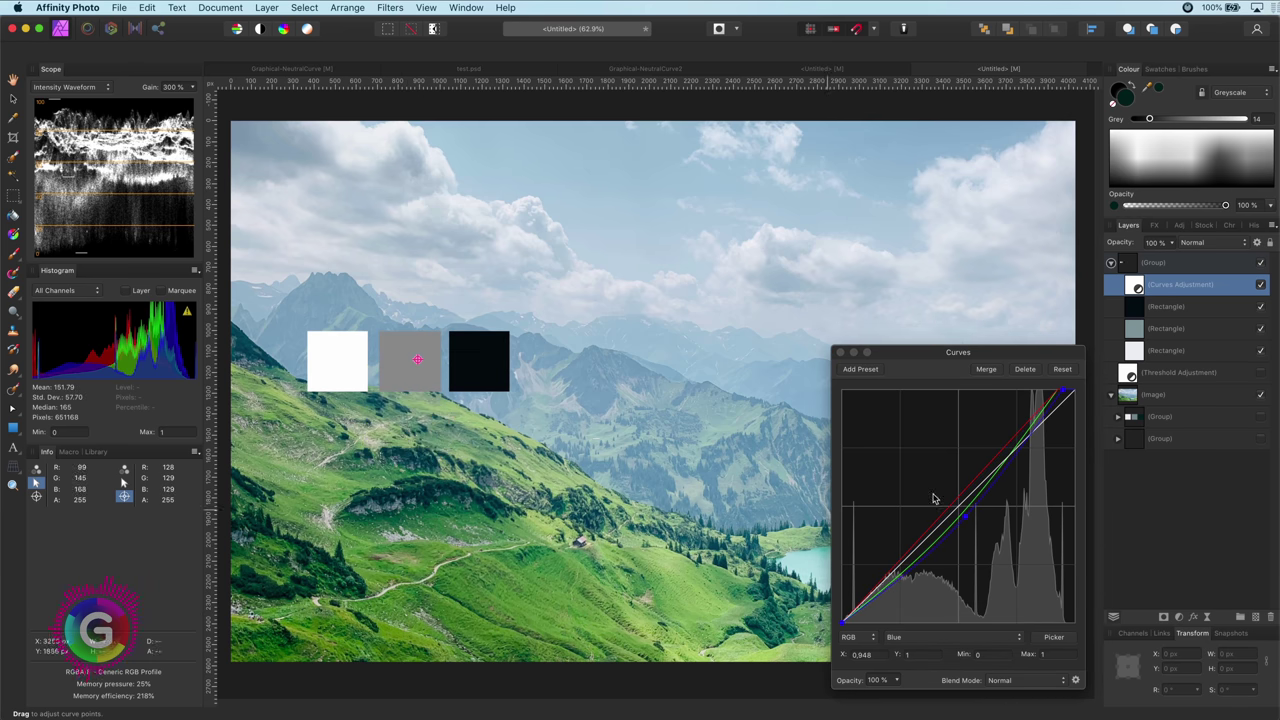
left_click(975, 638)
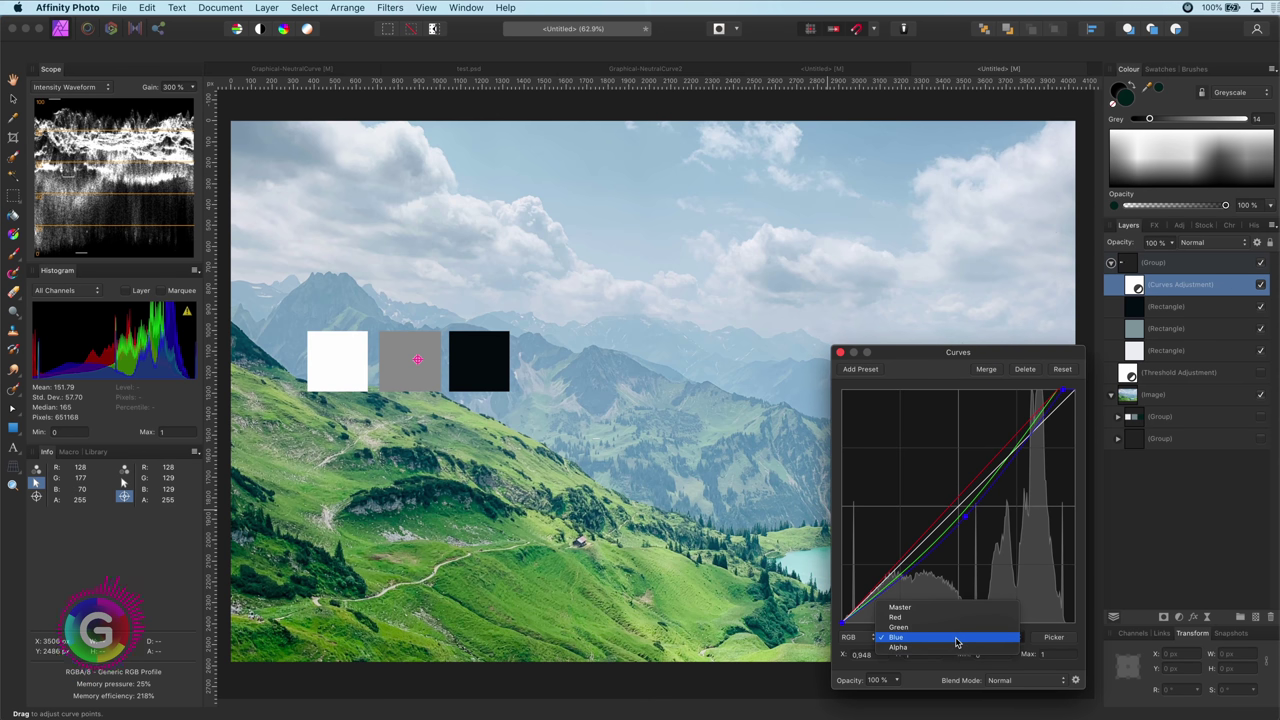
left_click(265, 510)
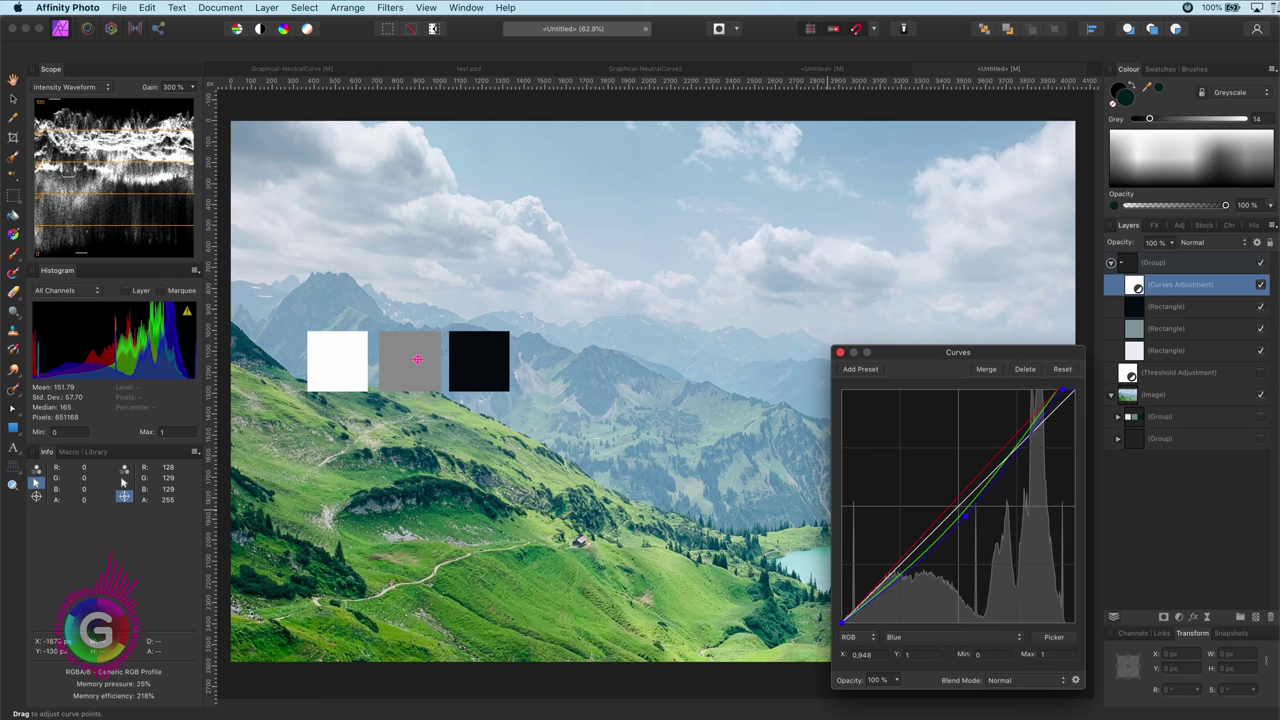
left_click(14, 98)
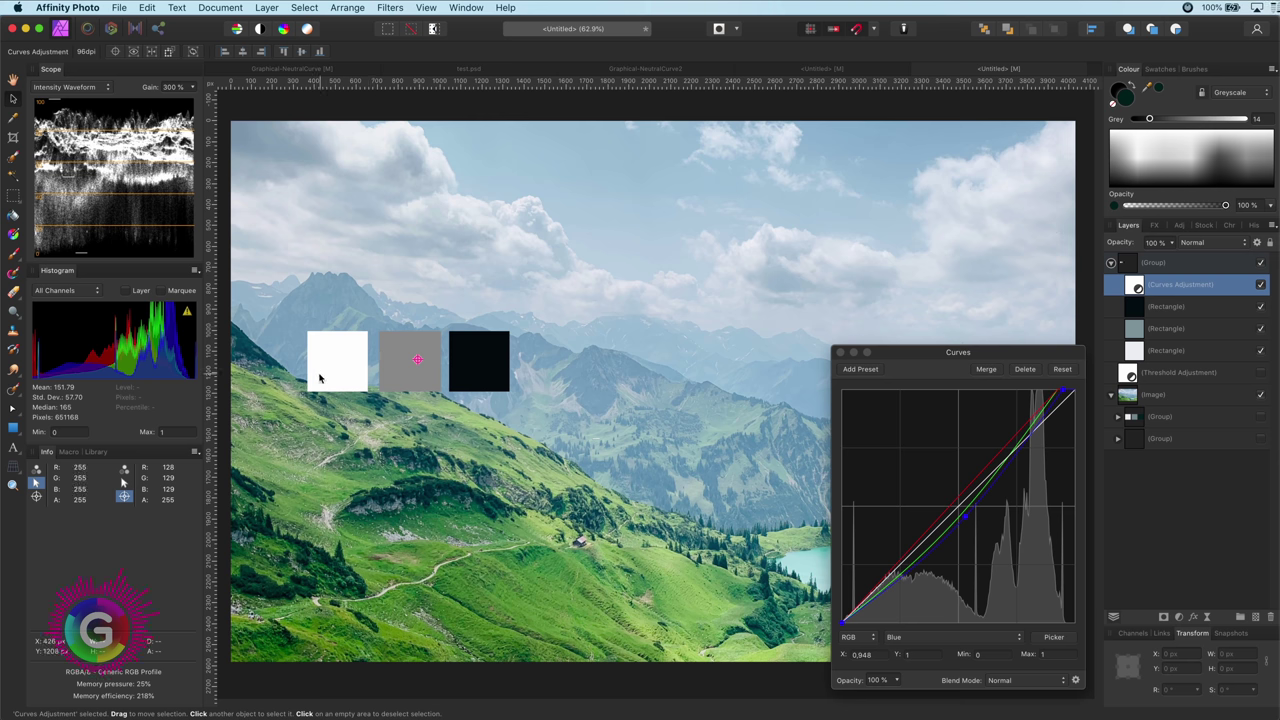
- Move the colour sampler onto the black swatch
left_click(417, 358)
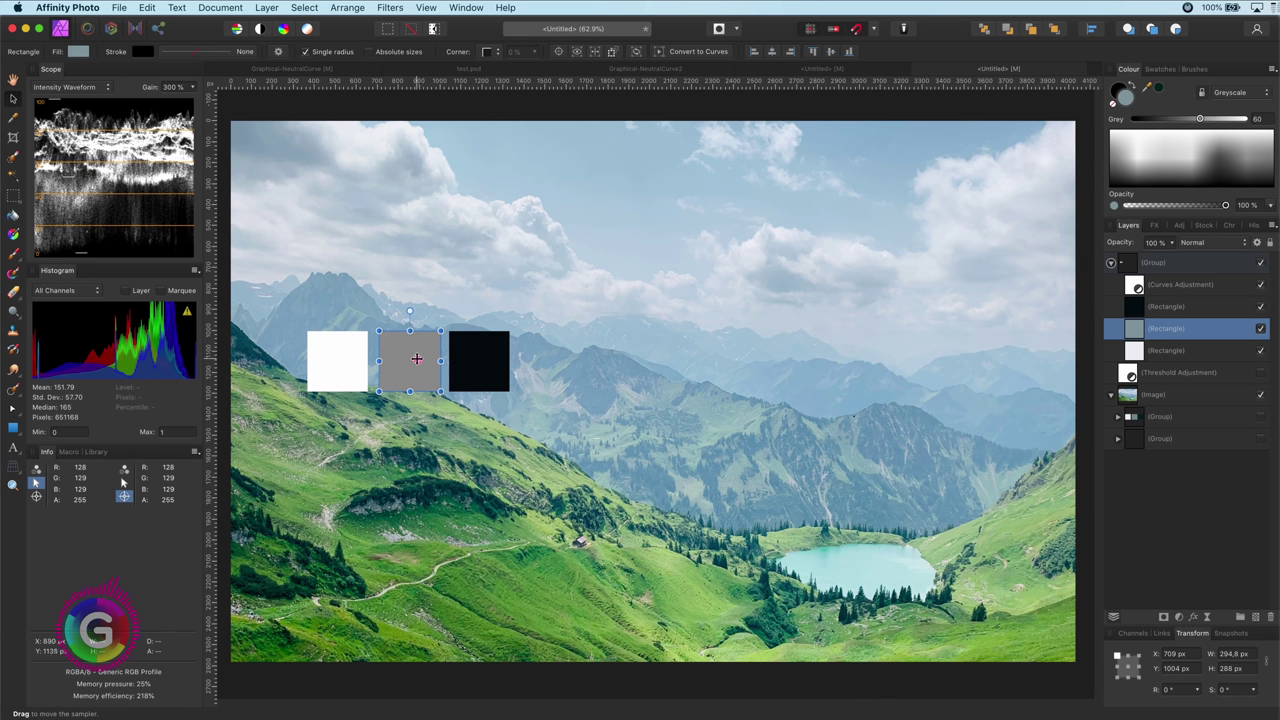
left_click_drag(417, 358, 483, 358)
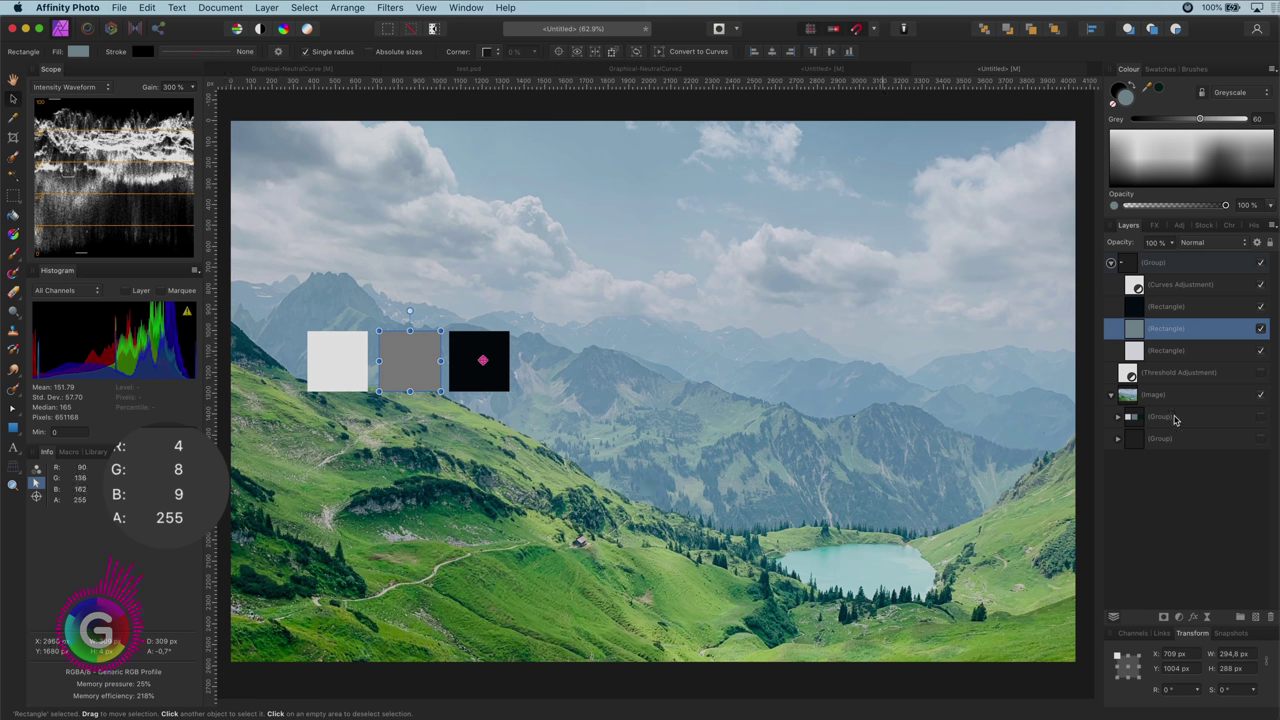
left_click(1135, 335)
- Review the Red, Green and Blue curves with the dark swatch reading 0, 0, 0, then close Curves
double_click(1136, 288)
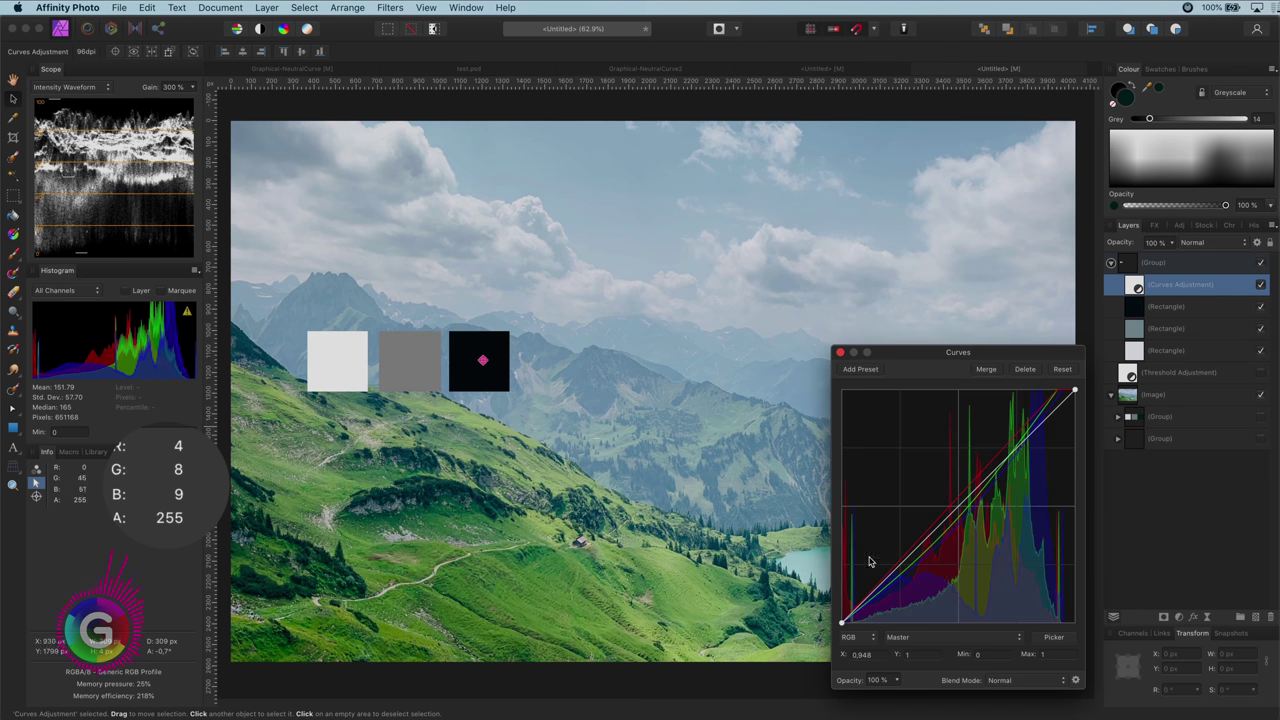
left_click(900, 637)
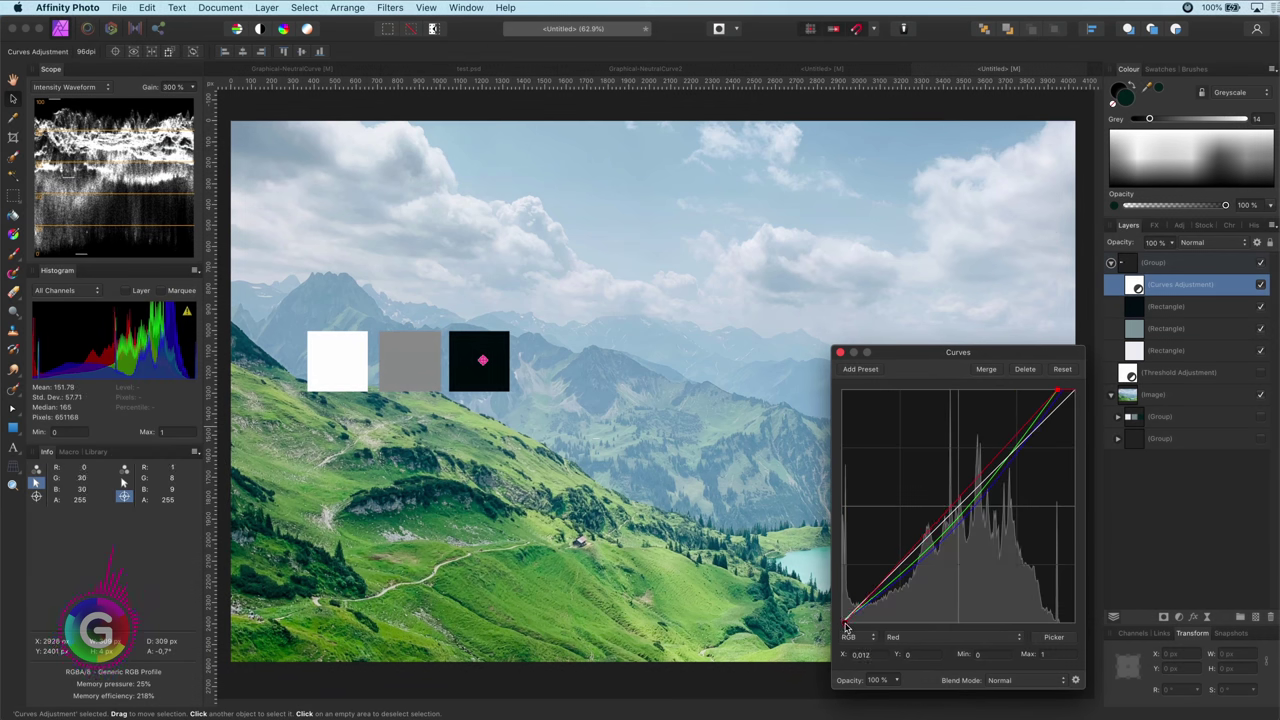
left_click(900, 637)
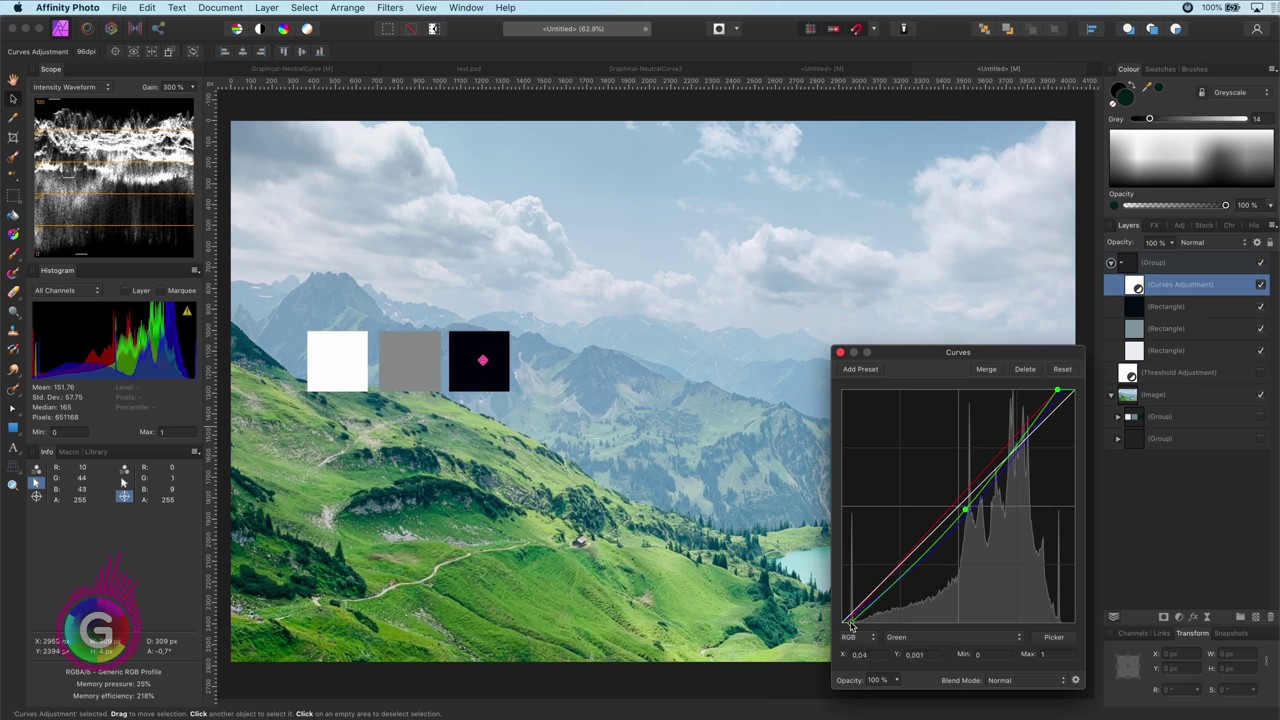
left_click(900, 637)
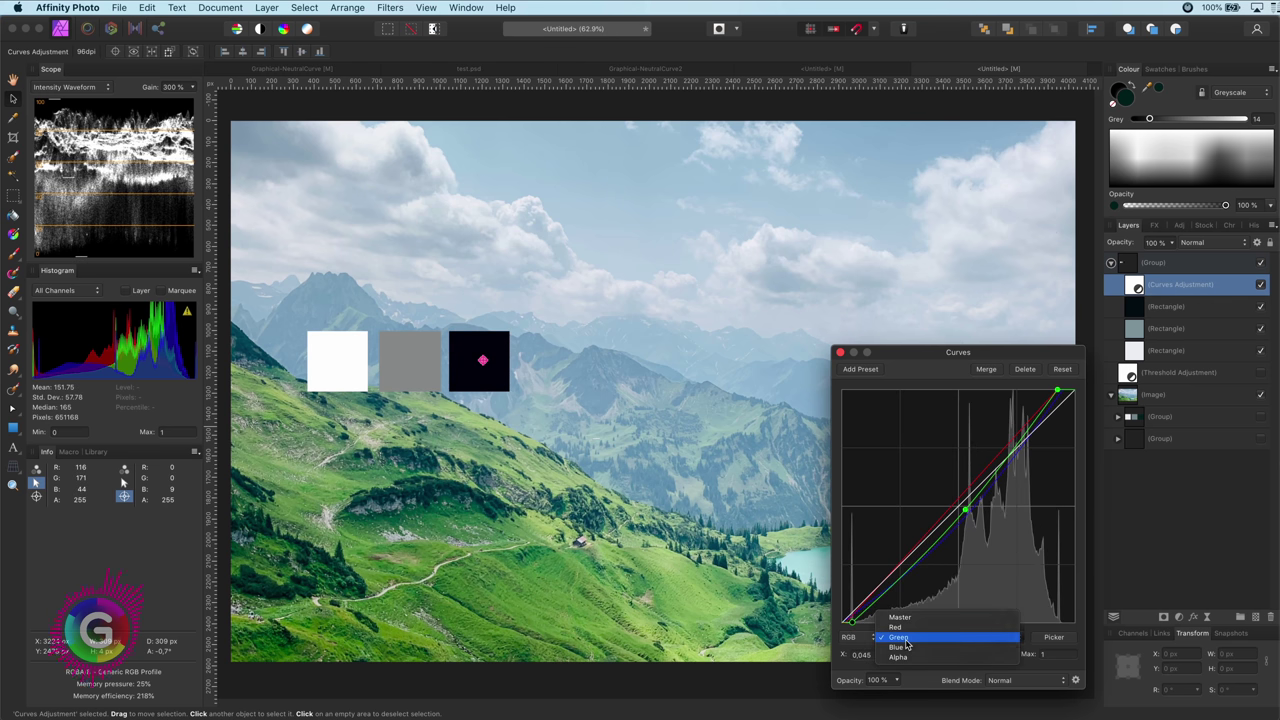
left_click(840, 352)
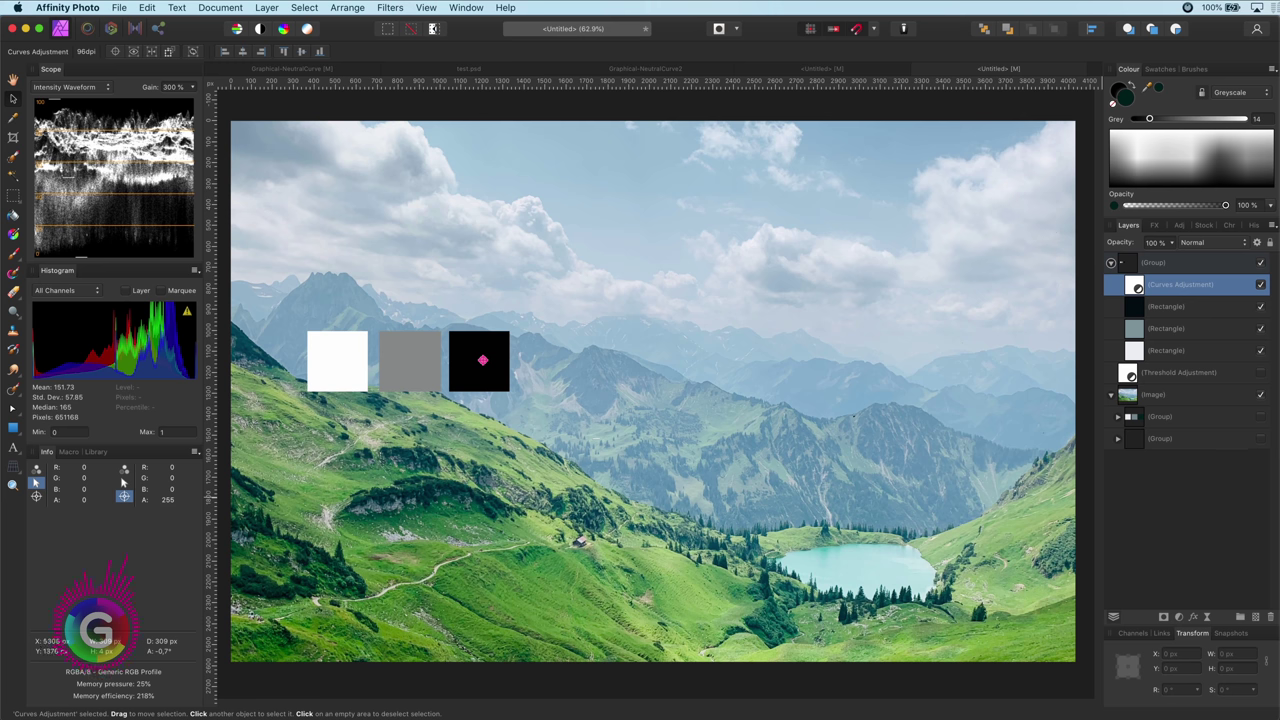
- Drag the Curves Adjustment layer below the Threshold layer, out of the sample-box group
left_click_drag(1136, 289, 1137, 388)
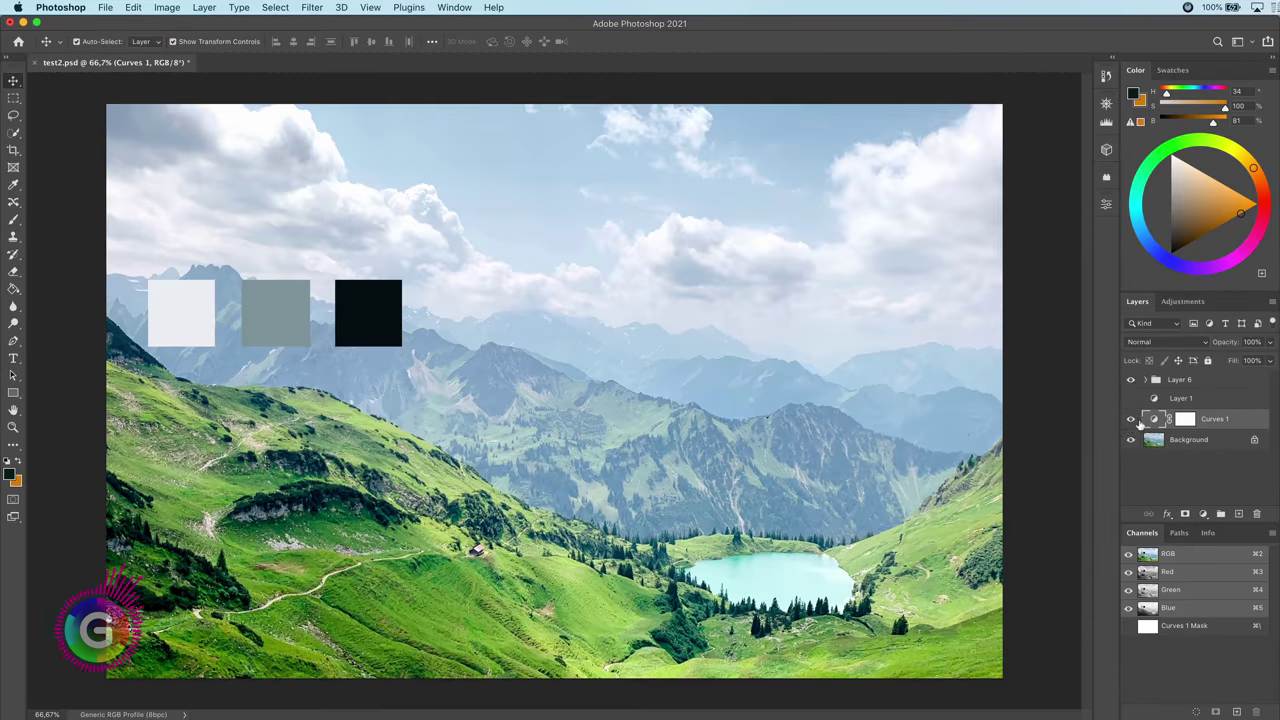
- In Photoshop, set the Curves 1 black point by sampling the black square
key("i")
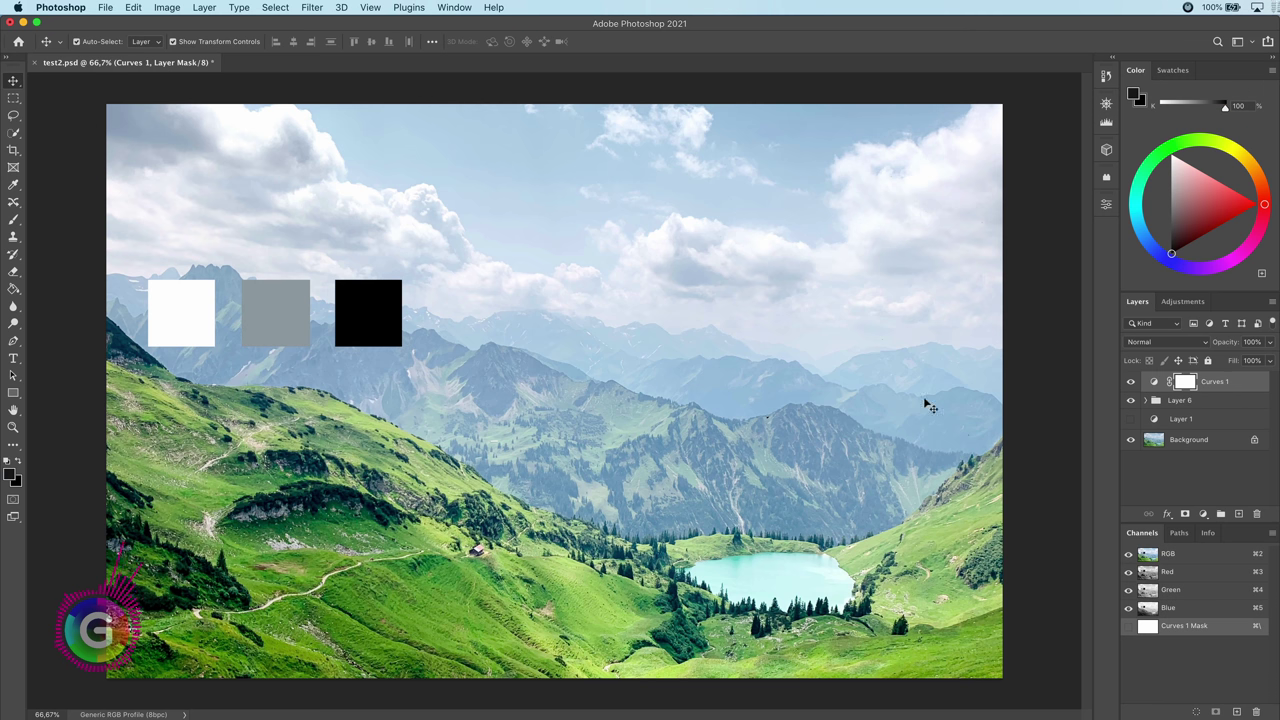
double_click(1155, 381)
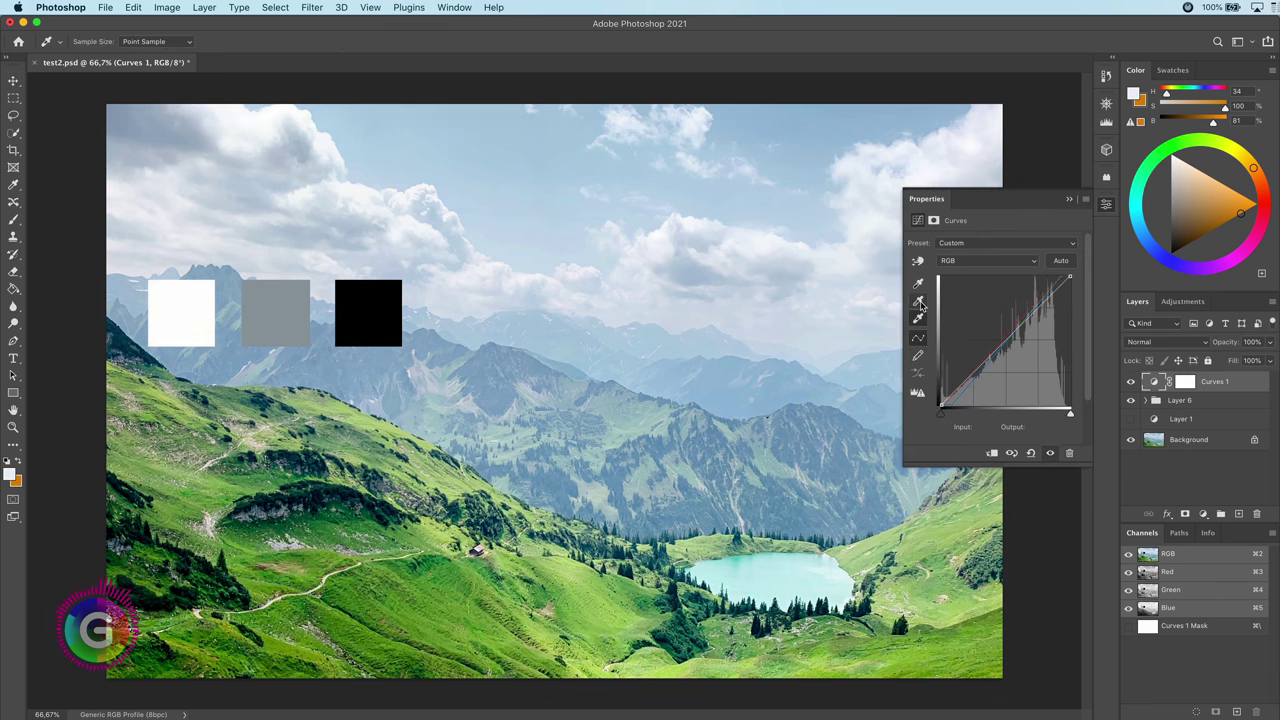
left_click(918, 283)
left_click(389, 294)
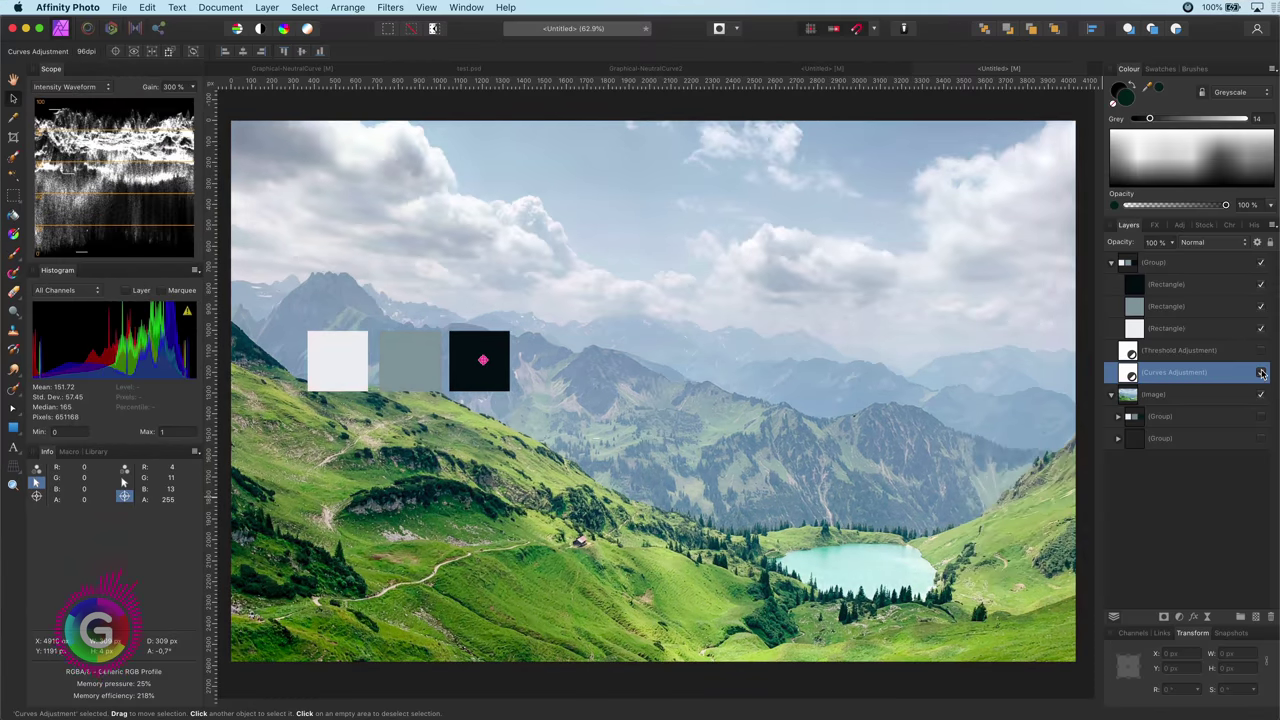
- Show the Curves Adjustment, hide the sample-box group, and return the second Info sampler to pointer mode
left_click(1261, 373)
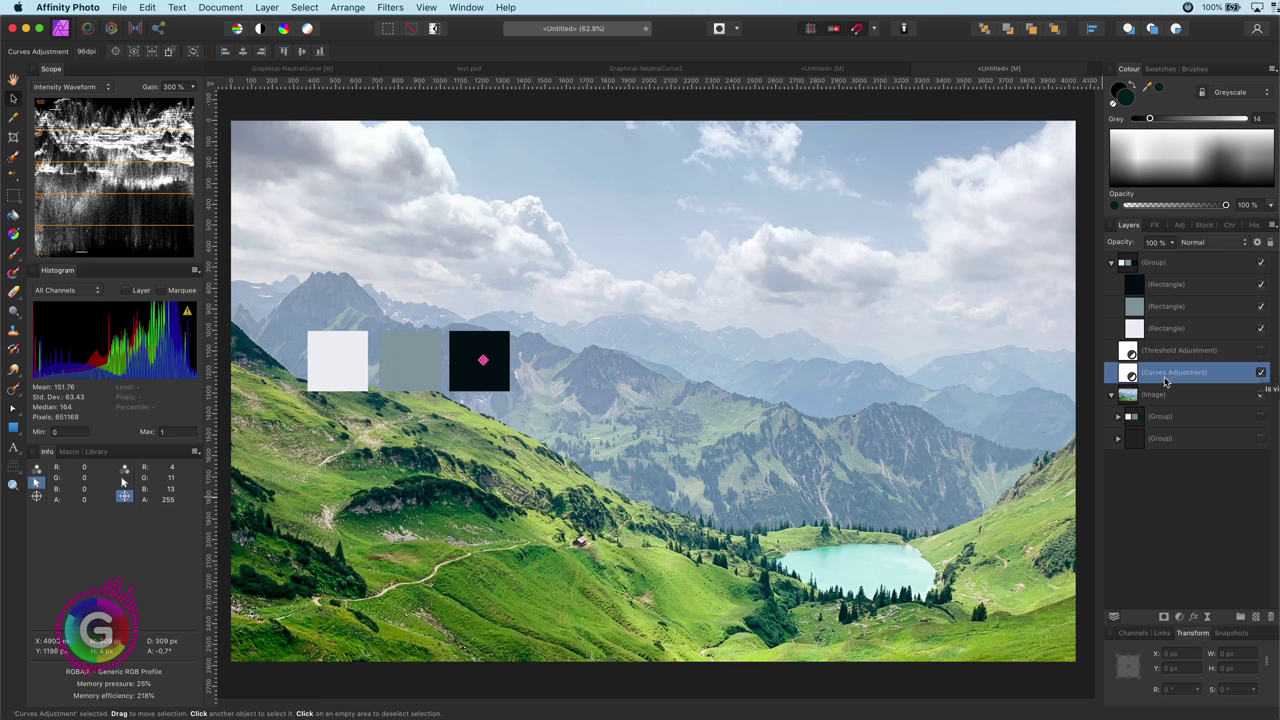
left_click(1261, 263)
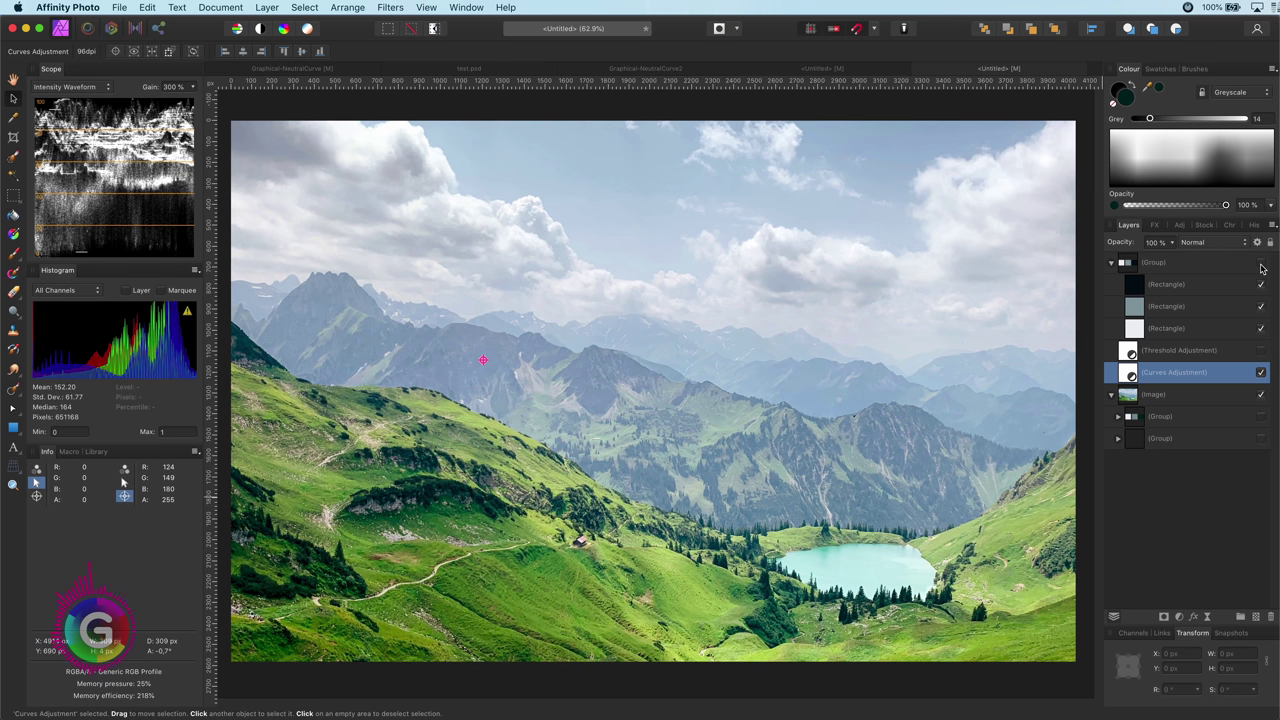
left_click(124, 483)
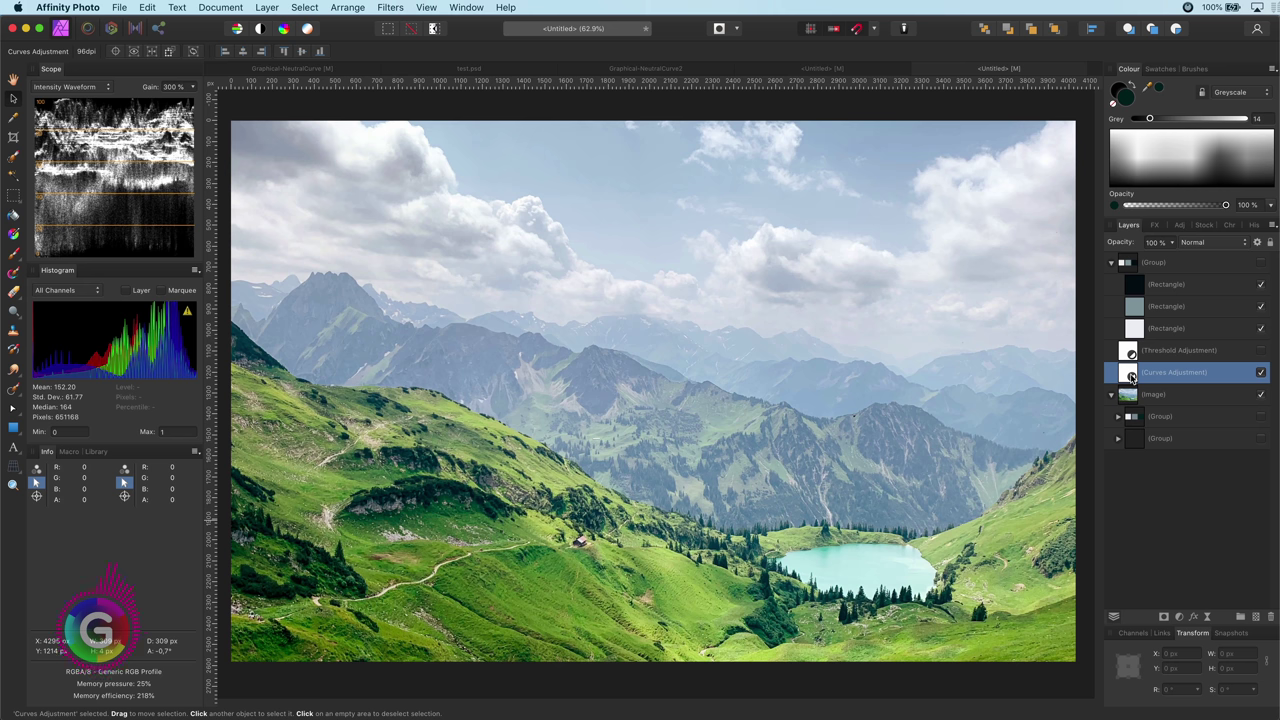
- Duplicate the Curves Adjustment and bend the copy's Master curve into an S-shaped contrast curve
key("super+j")
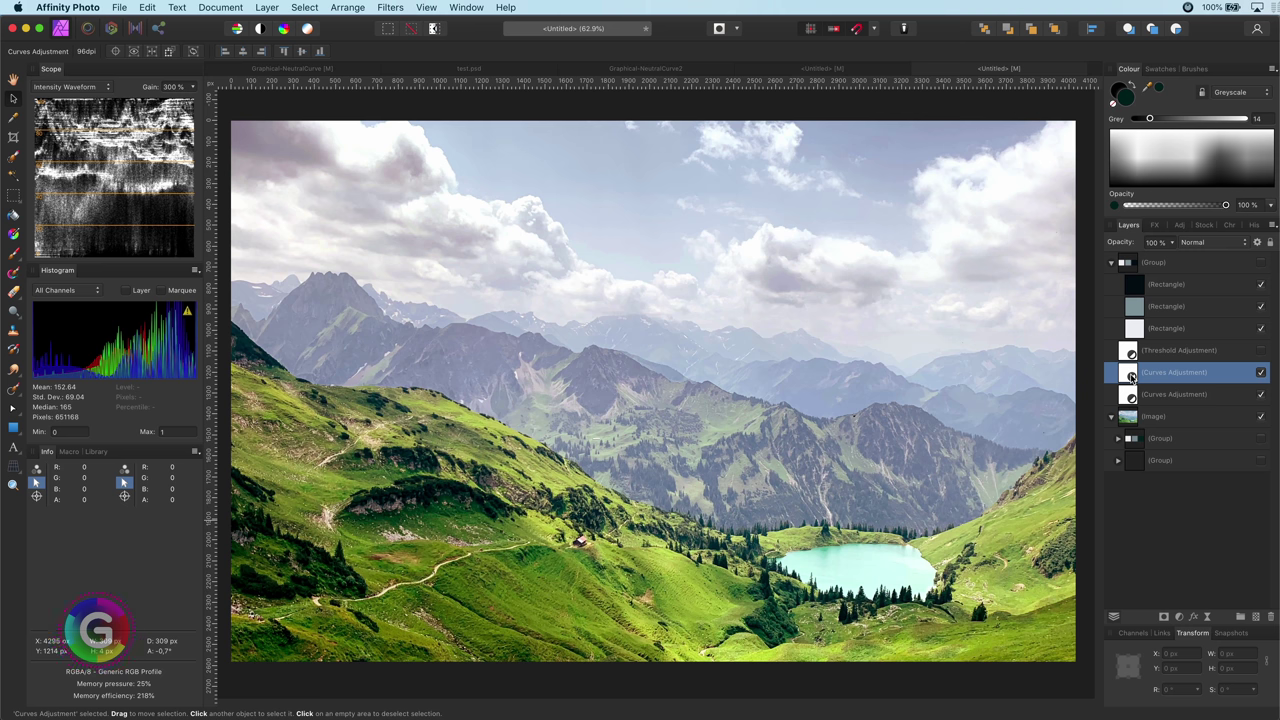
double_click(1131, 376)
left_click_drag(929, 355, 120, 355)
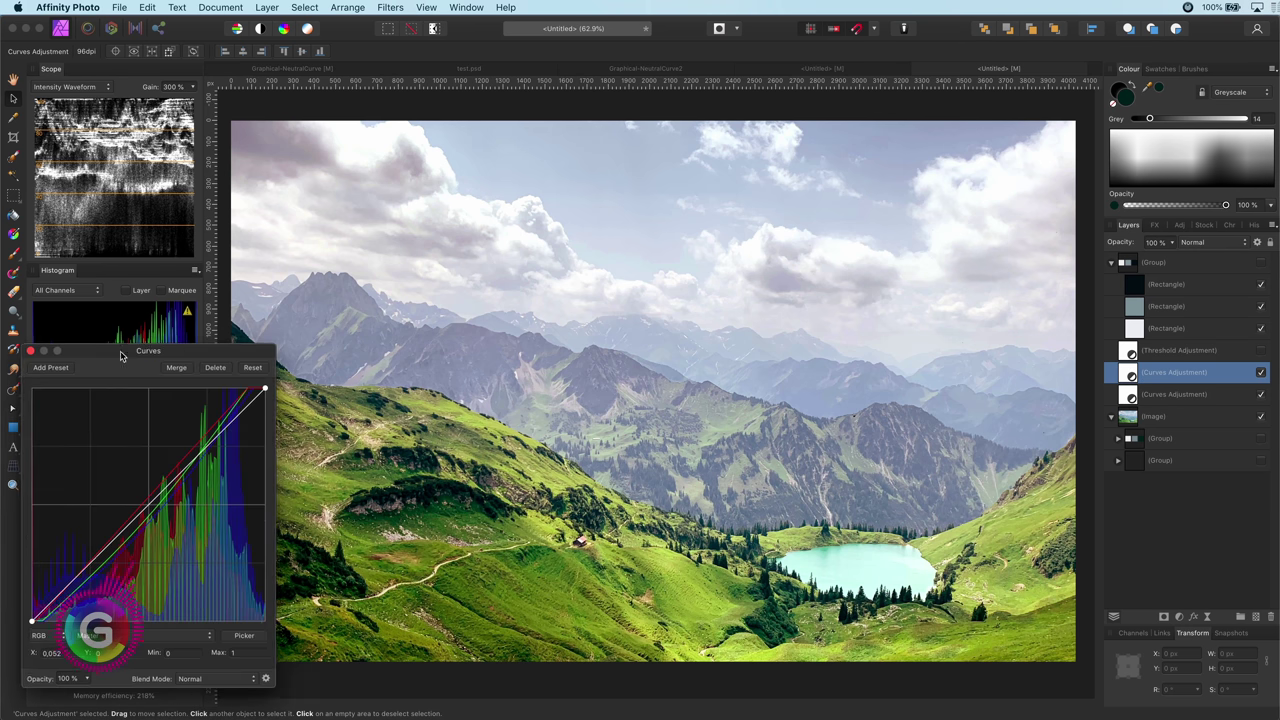
left_click_drag(80, 582, 76, 588)
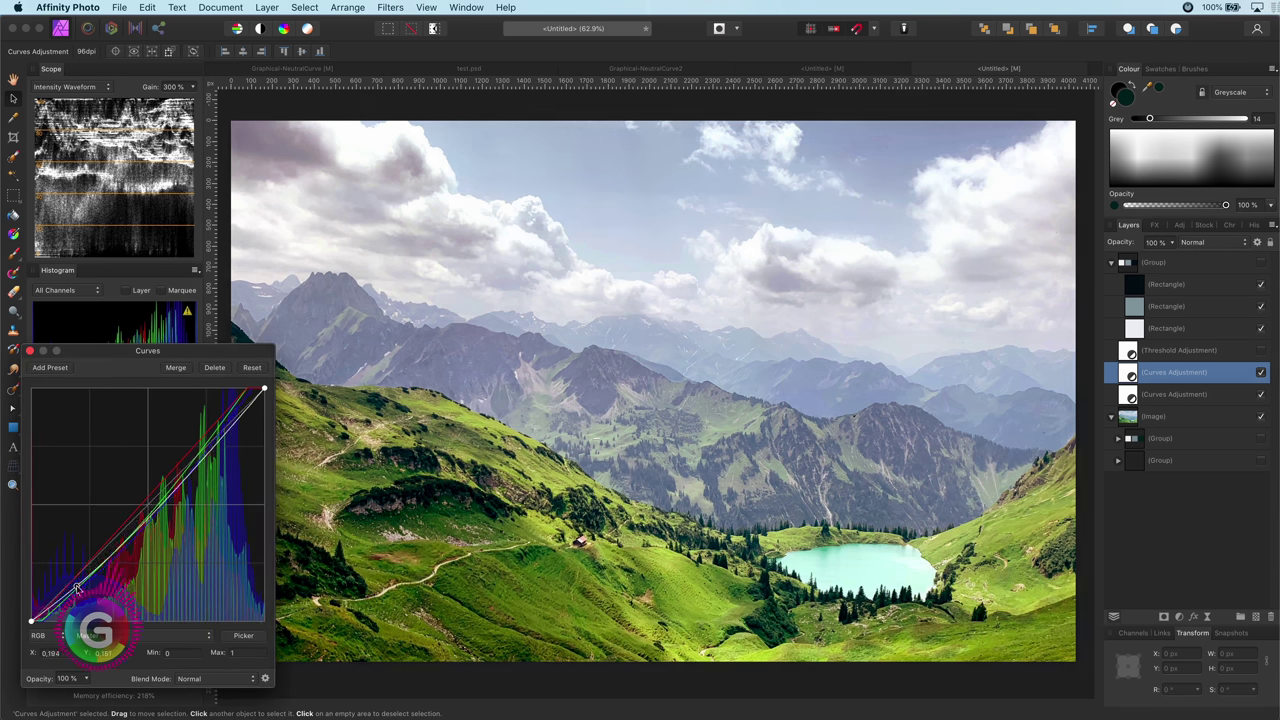
left_click_drag(246, 407, 247, 422)
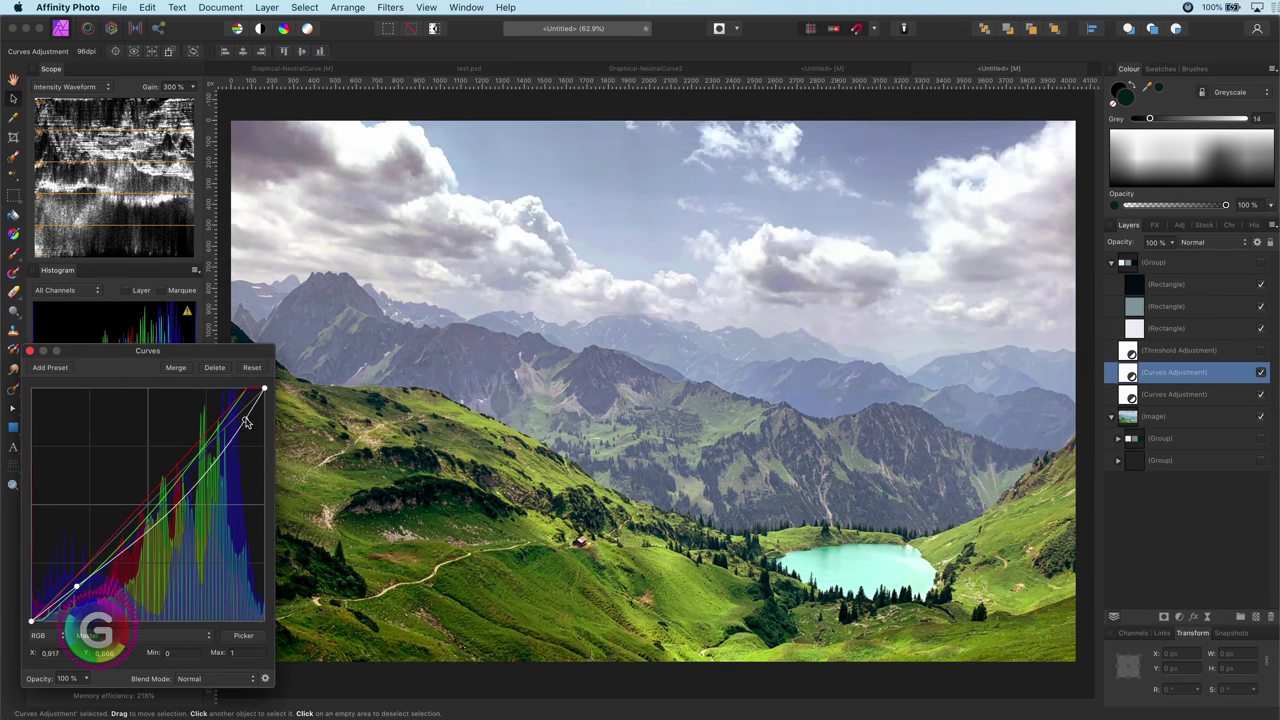
left_click_drag(210, 462, 211, 466)
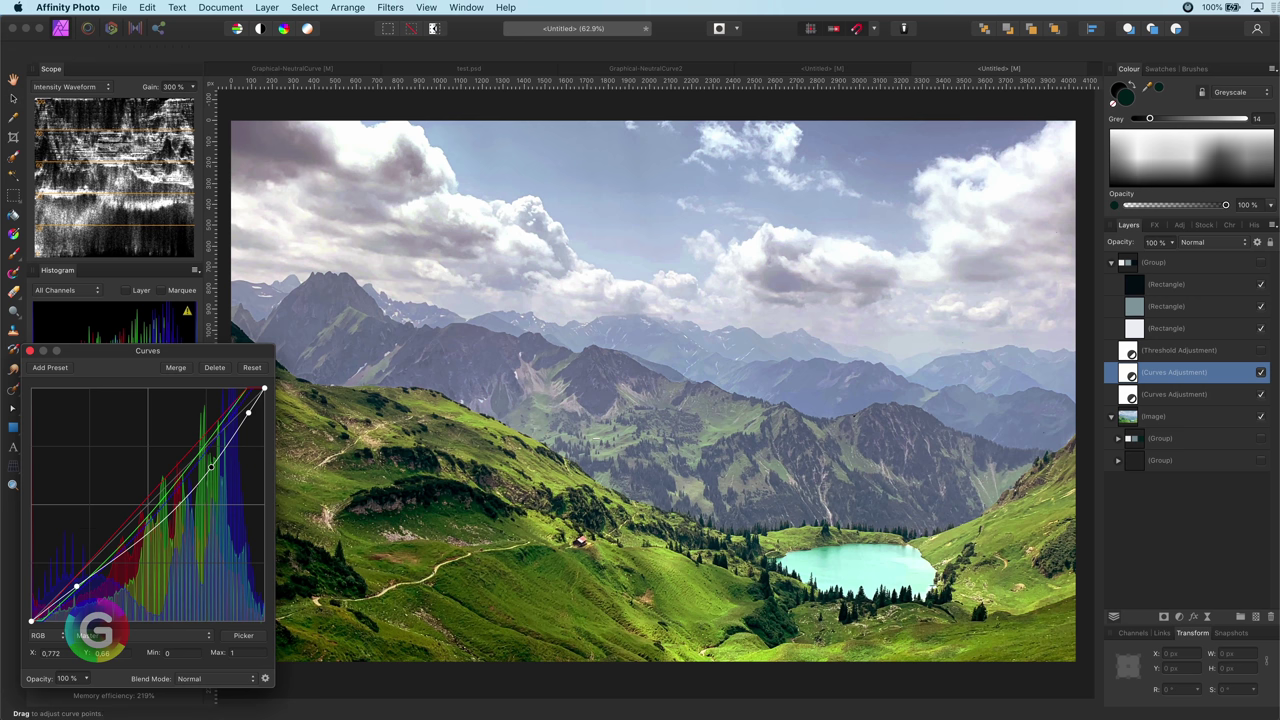
left_click_drag(857, 565, 857, 563)
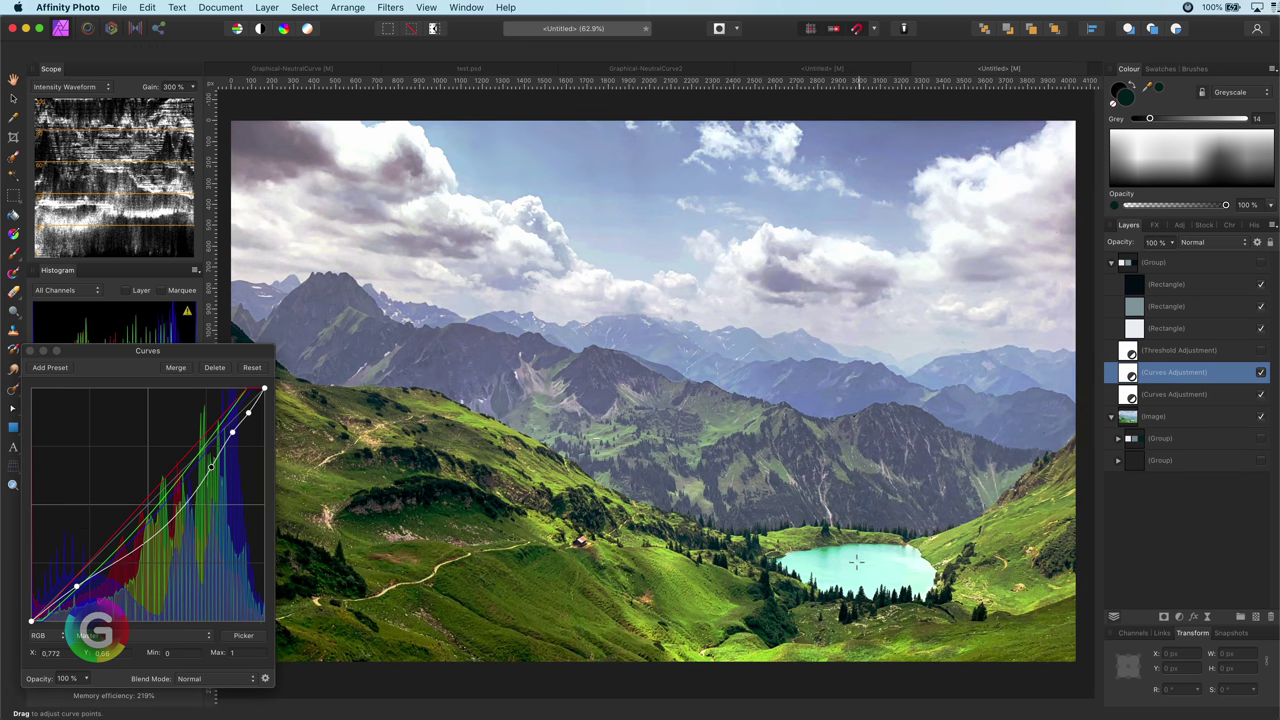
left_click_drag(111, 352, 925, 353)
- Close the Curves settings and toggle both Curves adjustments off and on to compare
left_click(844, 353)
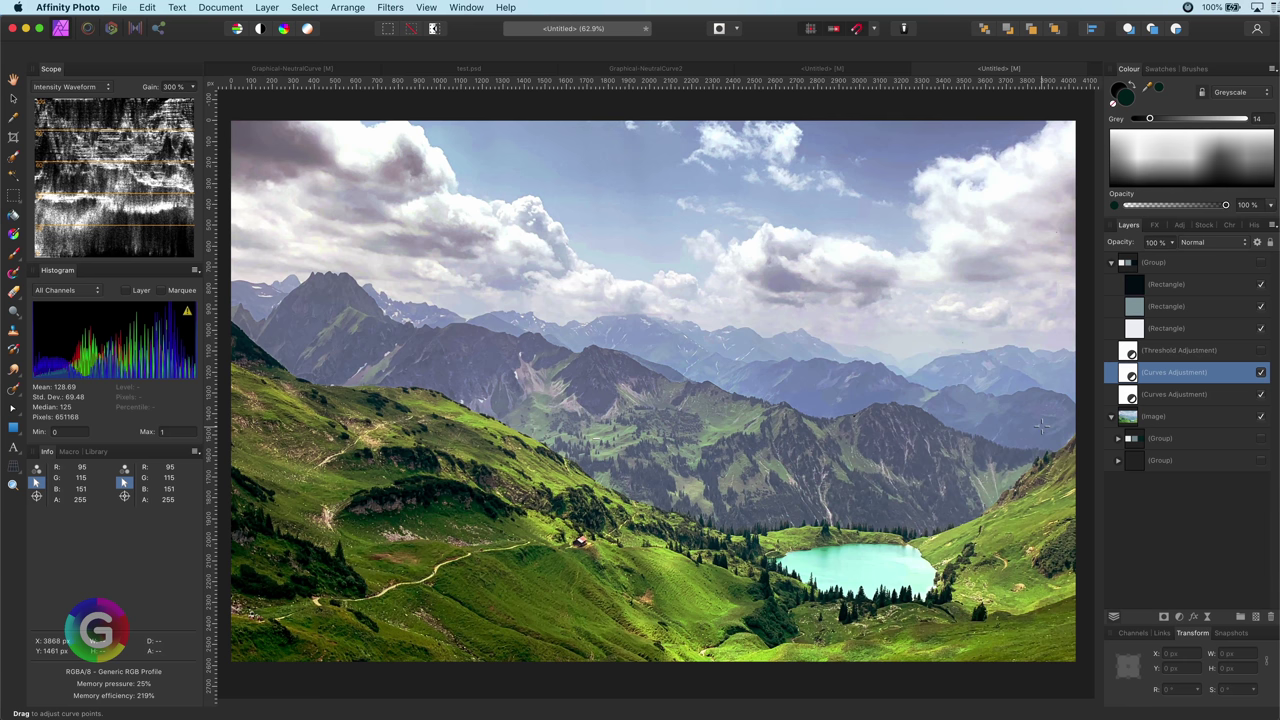
left_click(1162, 396, "shift")
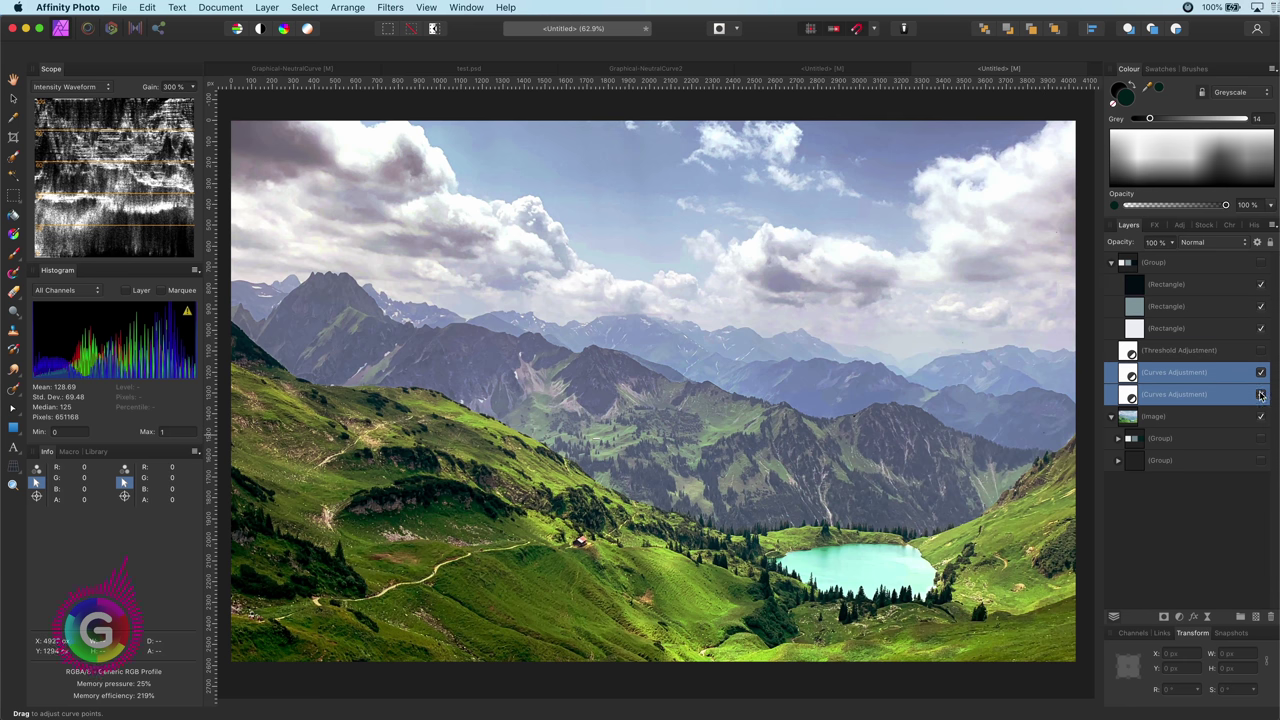
left_click(1261, 395)
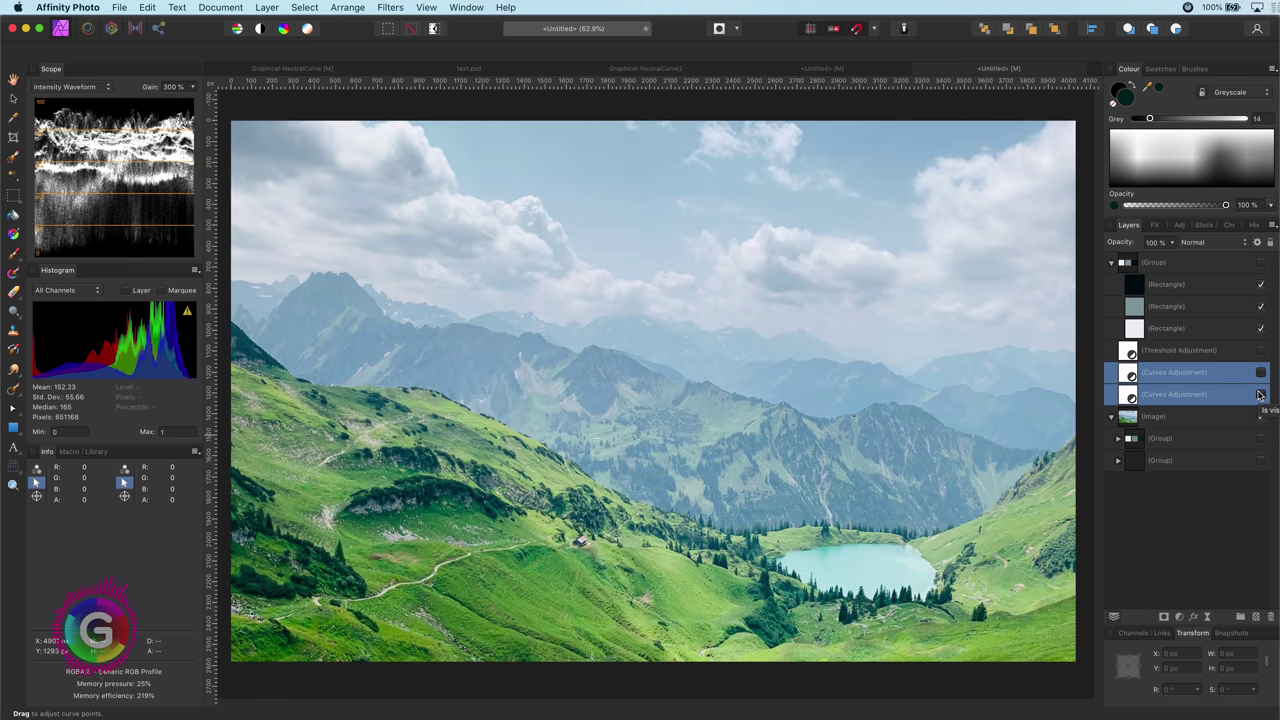
left_click(1259, 395)
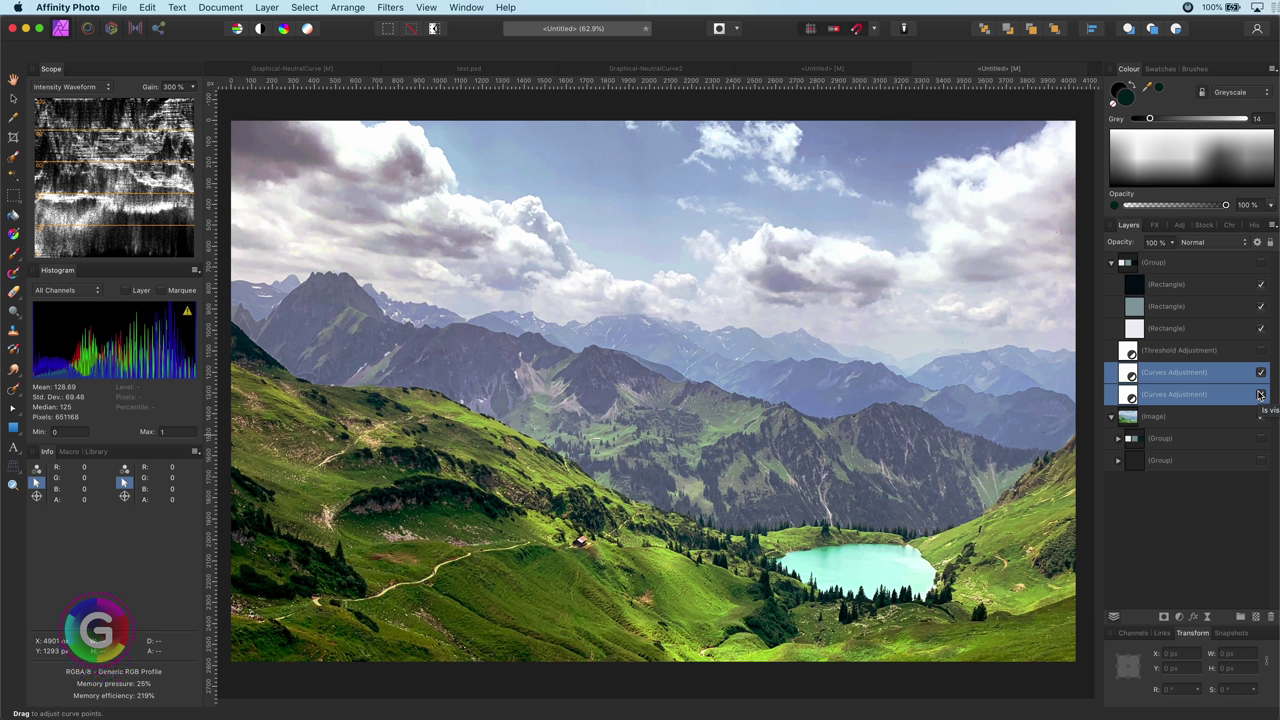
- Copy the sample-box group from the landscape and paste it into the Louvre photo's lower left
left_click(842, 72)
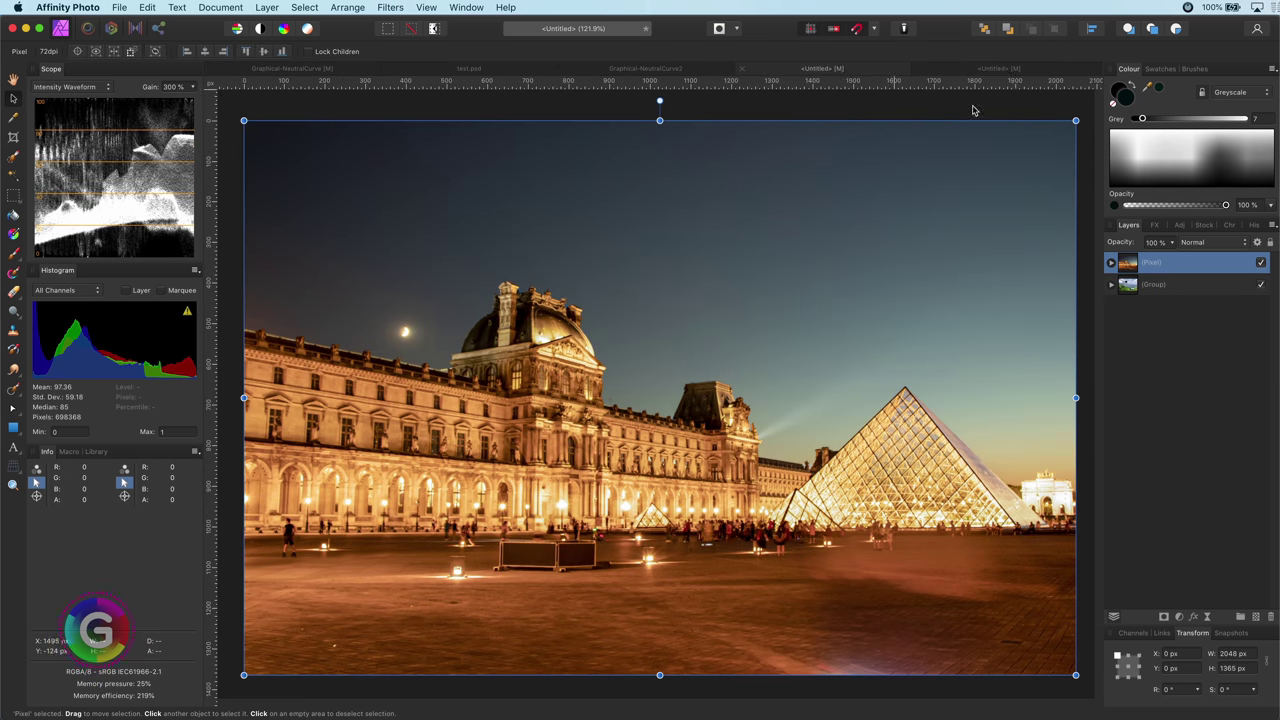
left_click(995, 69)
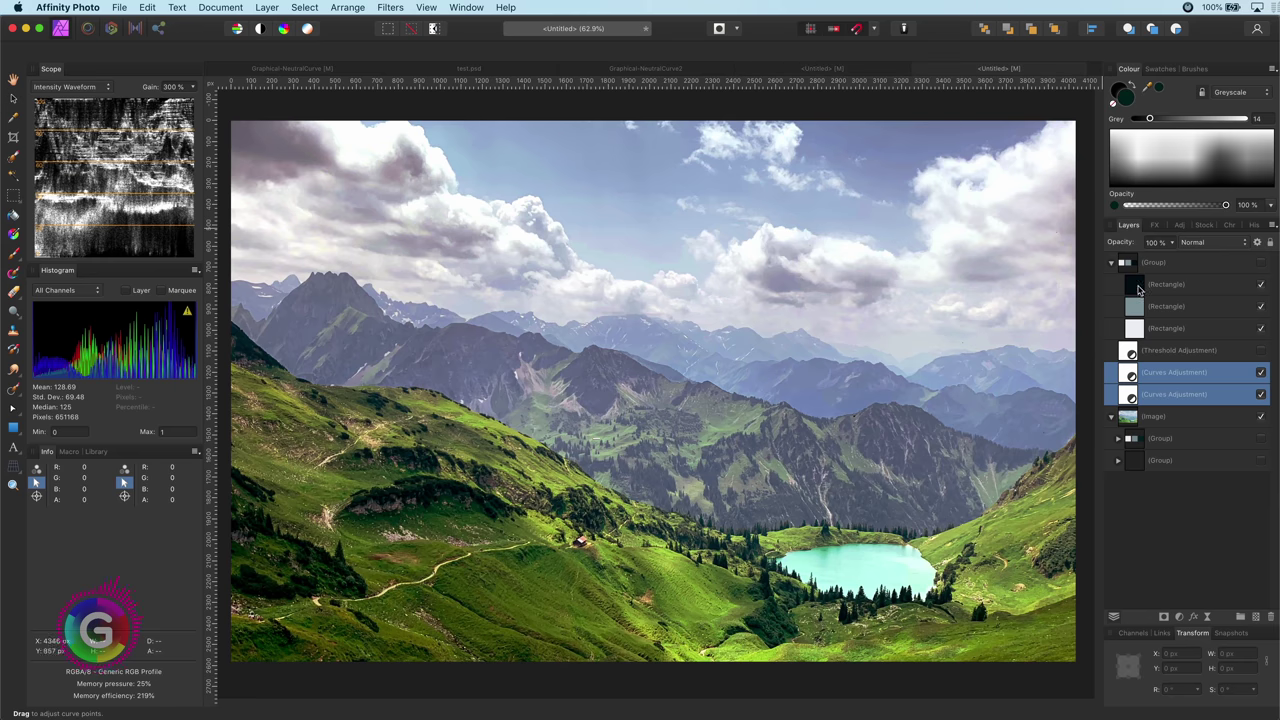
left_click(771, 73)
key("ctrl+v")
mouse_move(591, 622)
left_mouse_down()
mouse_move(499, 330)
mouse_move(490, 648)
left_mouse_up()
- Fill the white sample box with the brightest white picked from the Louvre photo
left_click(1111, 262)
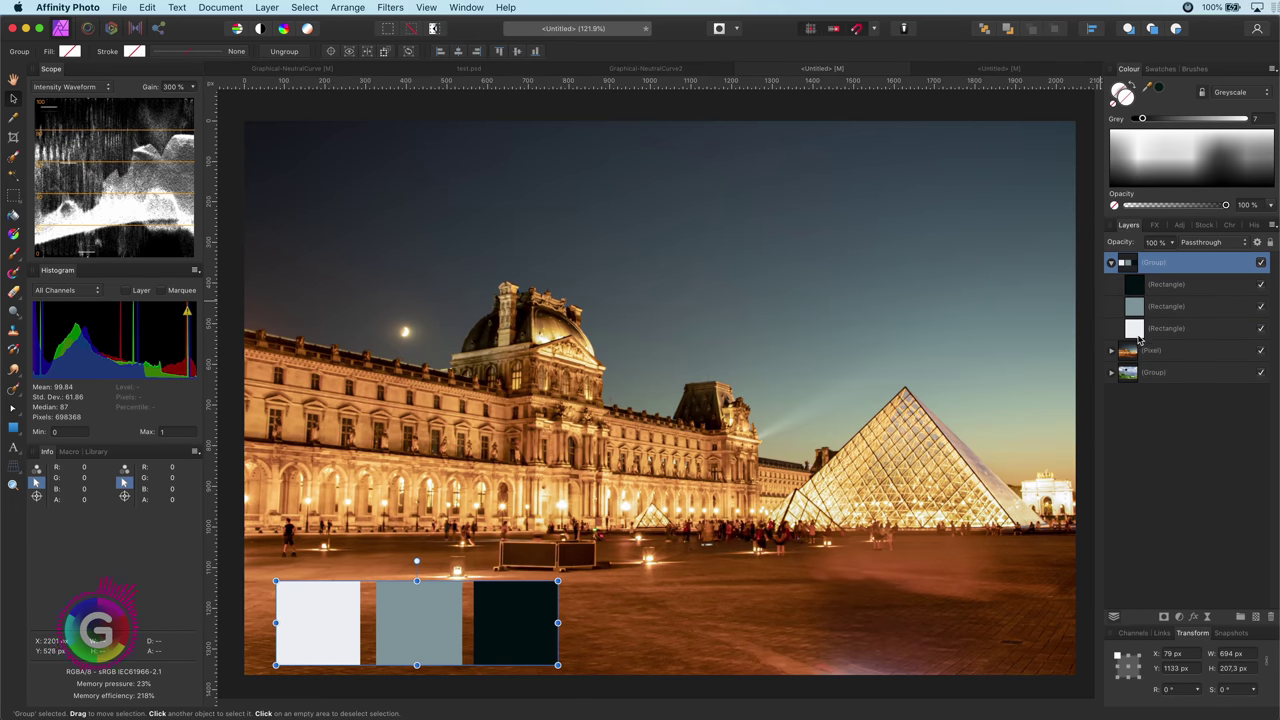
left_click(1136, 332)
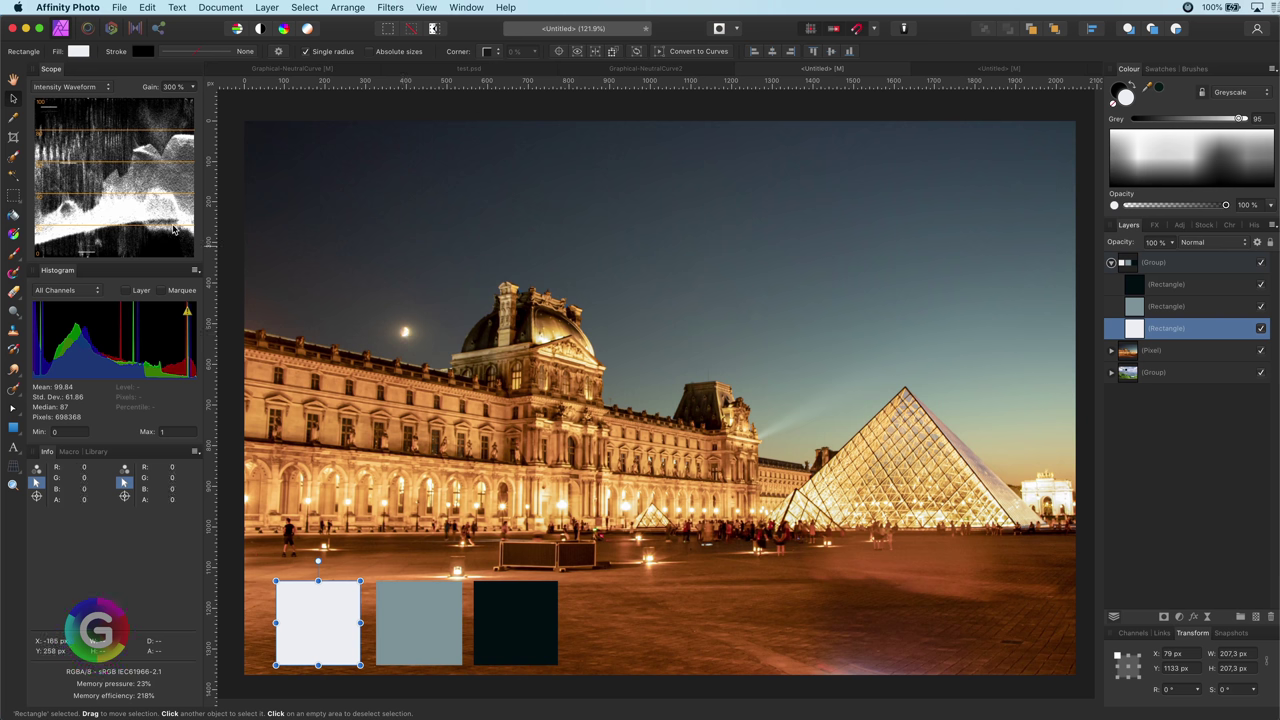
key("i")
left_click_drag(404, 333, 405, 331)
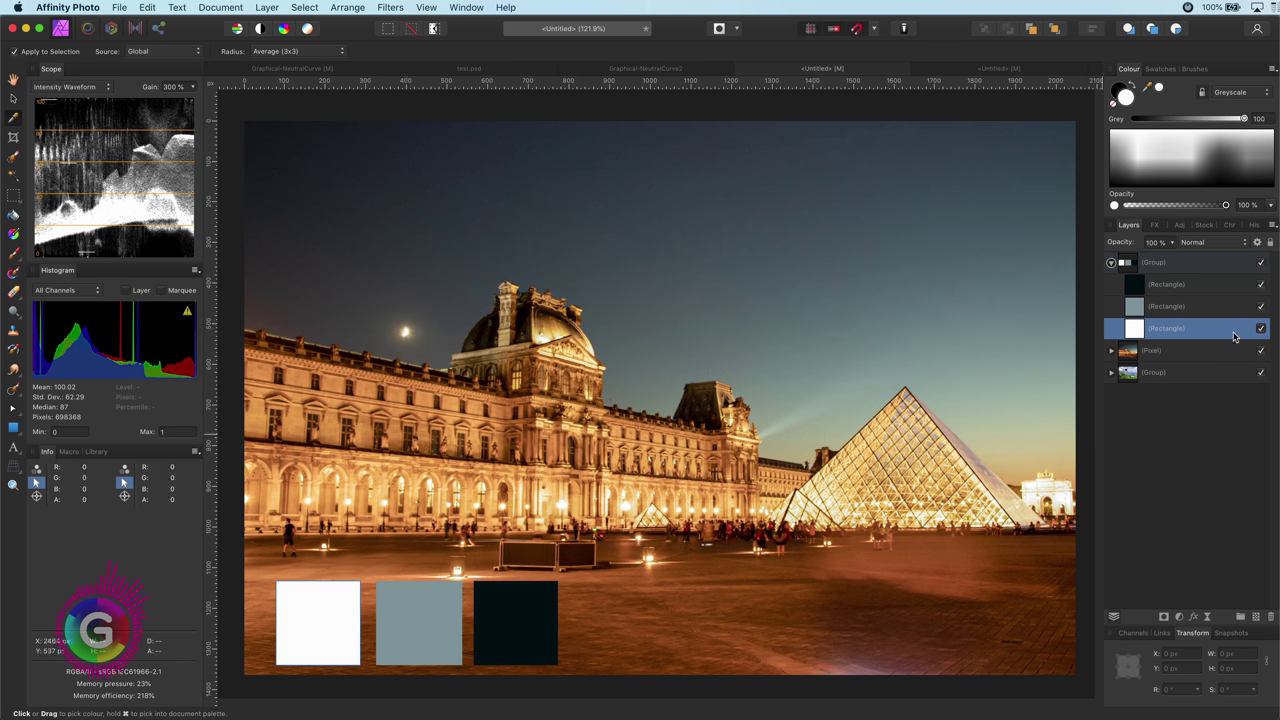
- Add a Threshold adjustment to locate the darkest areas, then hide it
left_click(1167, 353)
left_click(1184, 619)
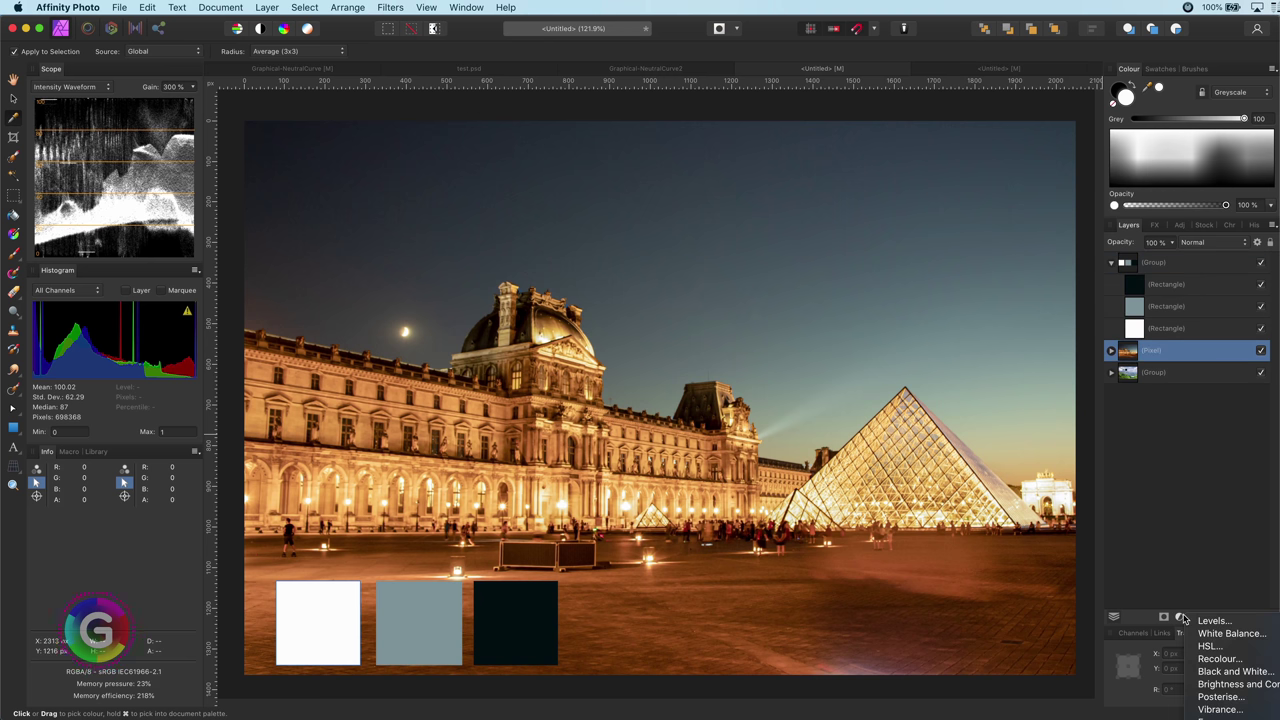
left_click(1210, 698)
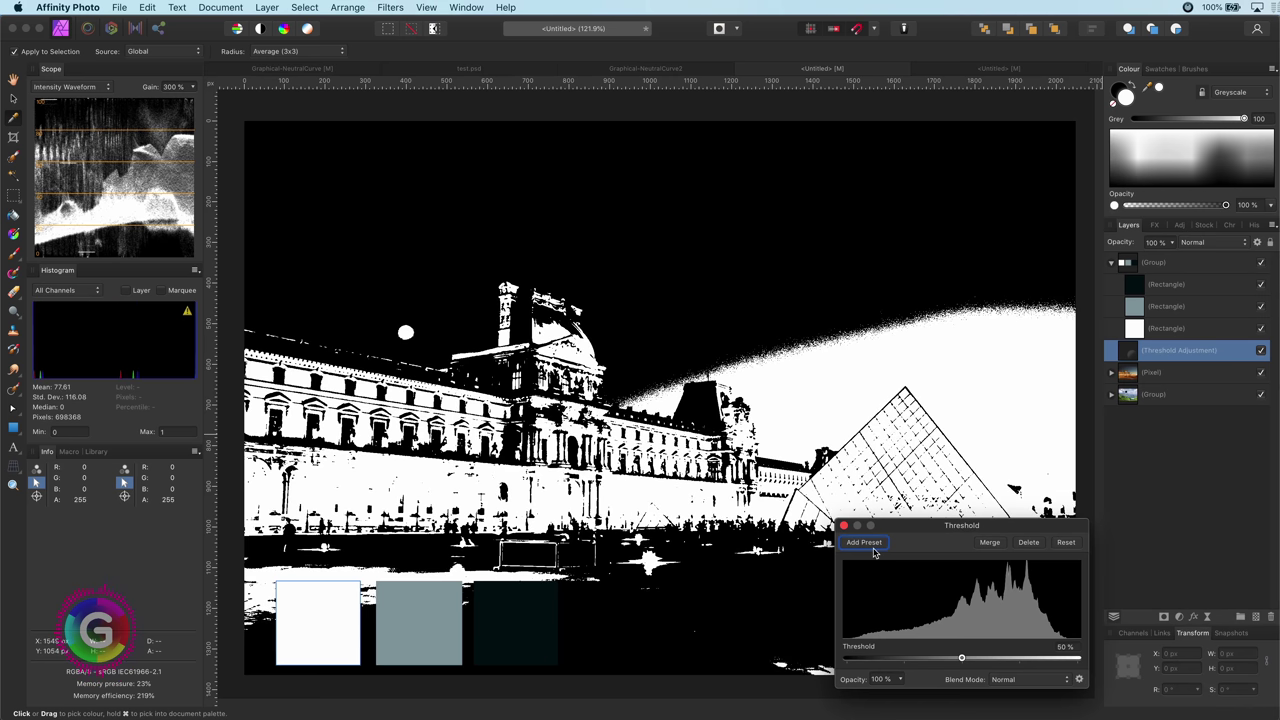
mouse_move(961, 661)
left_mouse_down()
mouse_move(974, 663)
mouse_move(960, 660)
left_mouse_up()
left_click(843, 525)
left_click(1260, 350)
- Fill the grey box with a sky grey and the black box with the darkest colour
left_click(1150, 306)
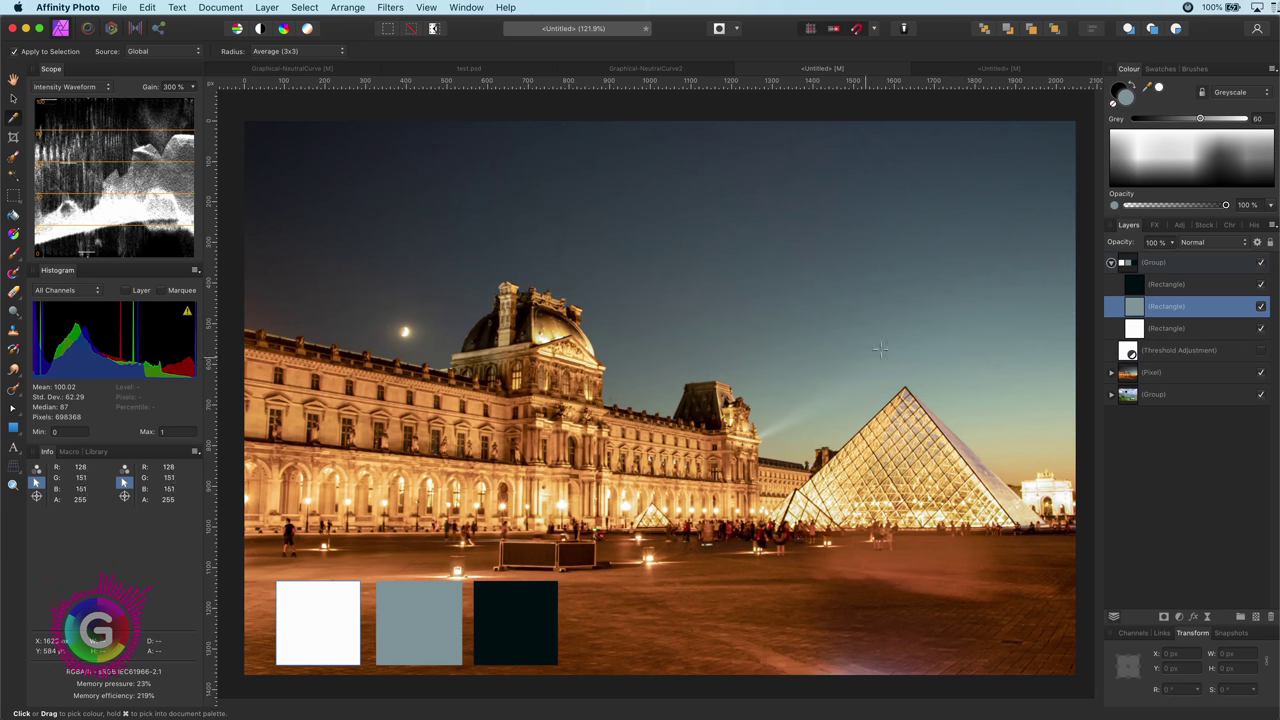
left_click_drag(928, 323, 923, 325)
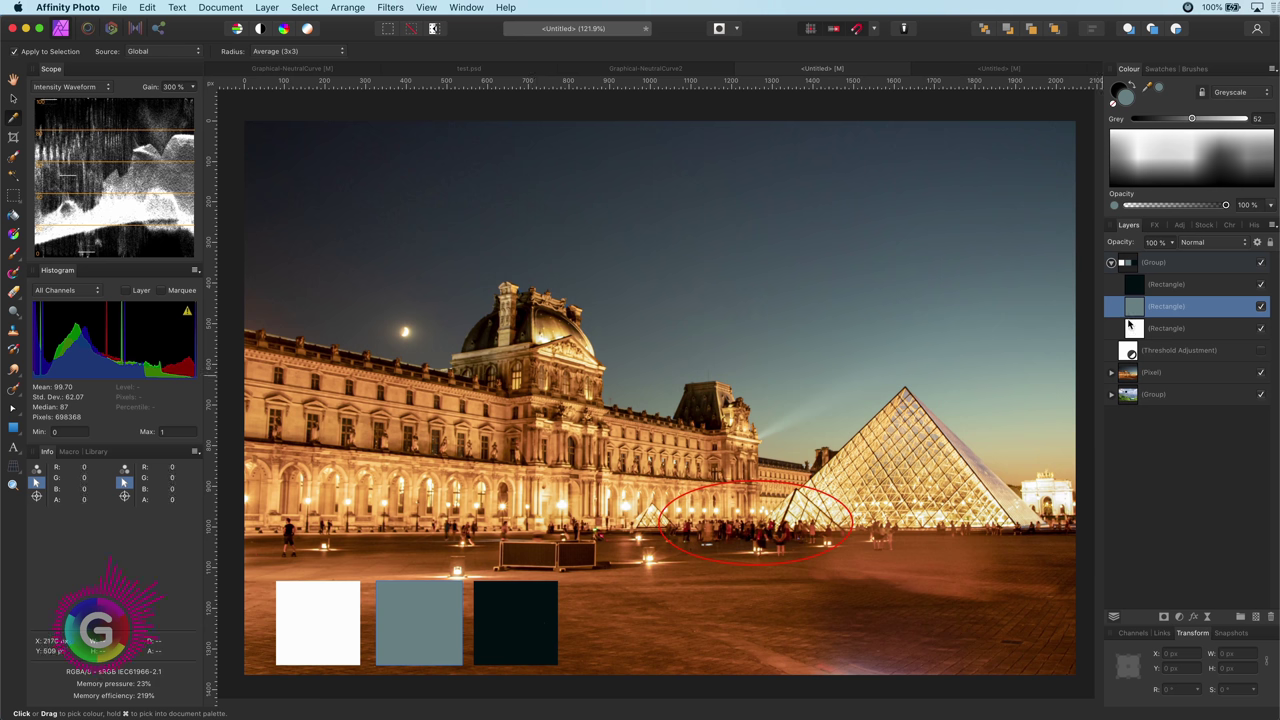
left_click(1150, 284)
left_click_drag(740, 540, 740, 542)
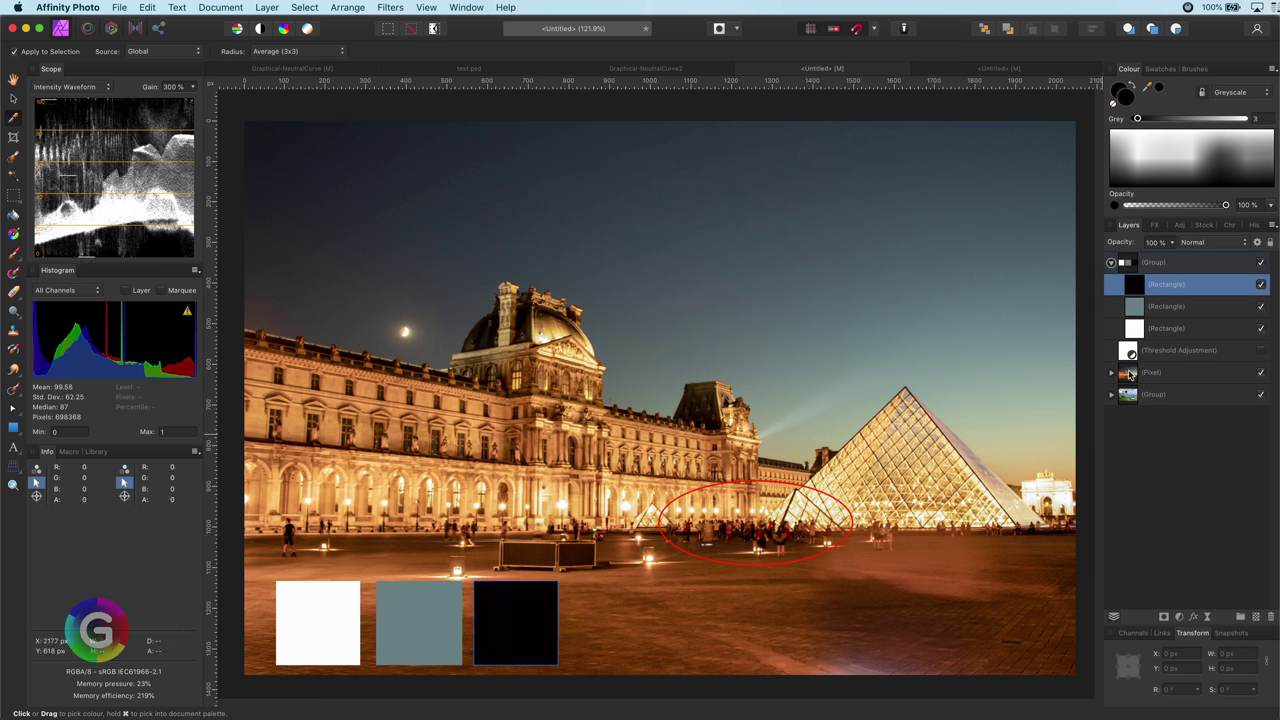
- Add a Curves adjustment with an Info sampler on the swatches, tweaking Green and Blue to neutralise them
left_click(1179, 616)
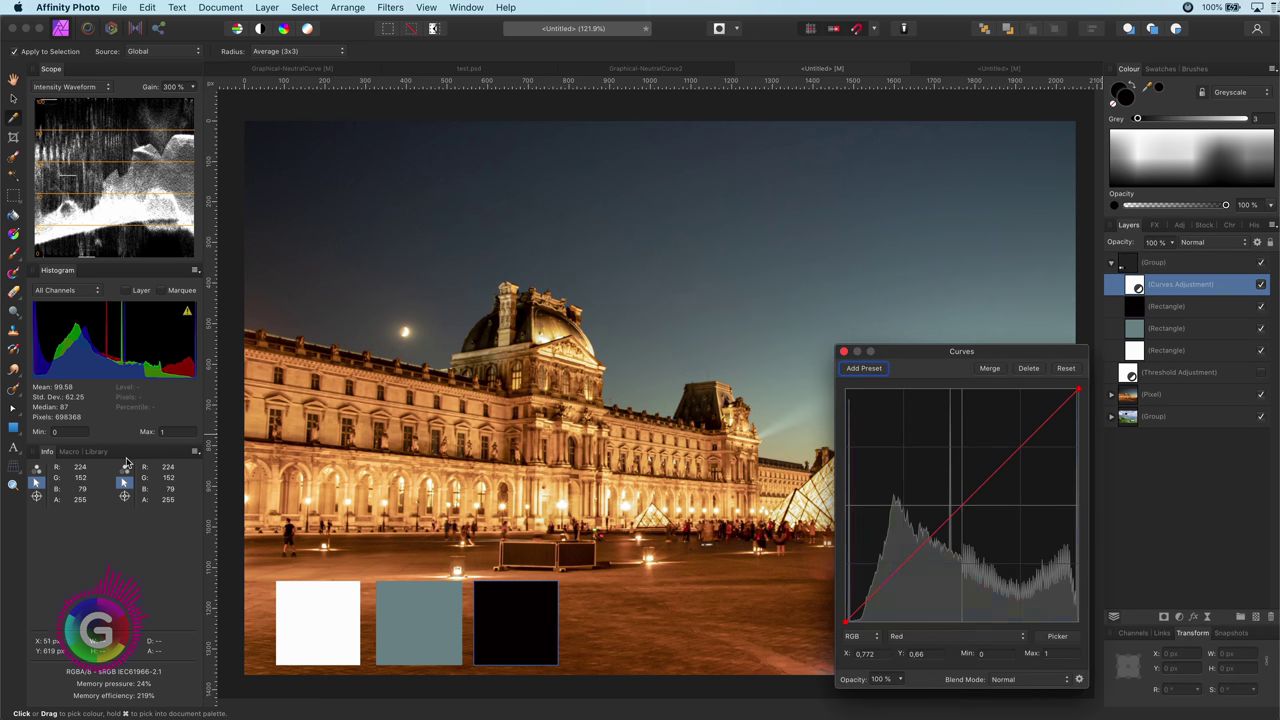
mouse_move(124, 496)
left_mouse_down()
mouse_move(323, 626)
mouse_move(424, 622)
mouse_move(448, 588)
mouse_move(437, 641)
left_mouse_up()
left_click(955, 636)
left_click(955, 636)
left_click(955, 636)
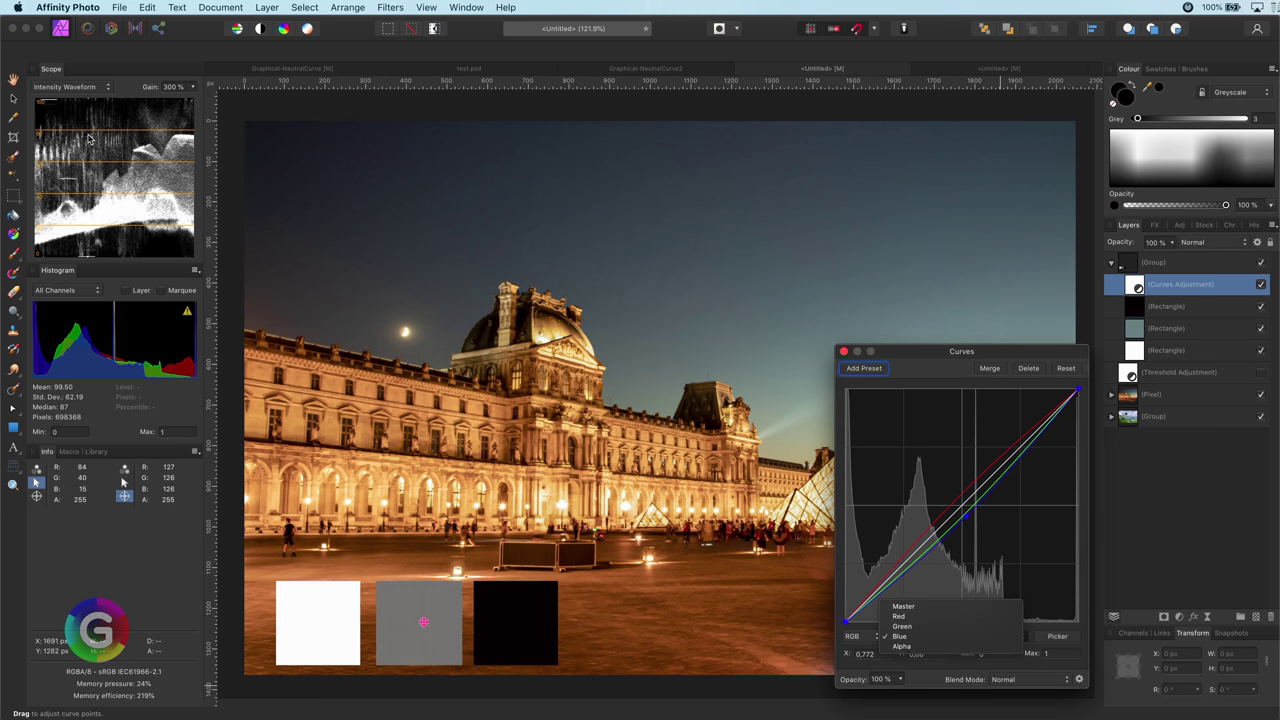
left_click(940, 645)
key("v")
left_click(955, 636)
left_click(930, 614)
left_click(843, 351)
- Move the Curves below the Threshold layer, compare it on and off, and hide the sample-box group
left_click_drag(1137, 287, 1131, 393)
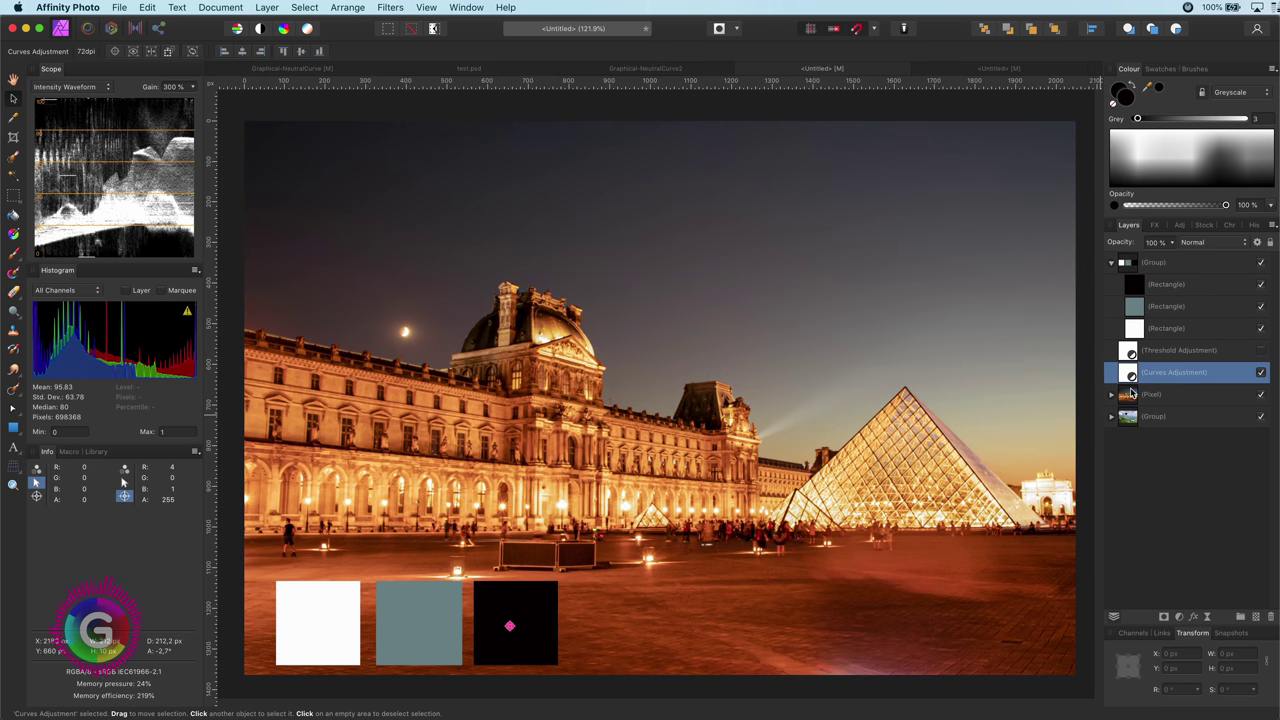
left_click(1261, 373)
left_click(1261, 373)
left_click(1261, 373)
left_click(1261, 373)
left_click(1261, 265)
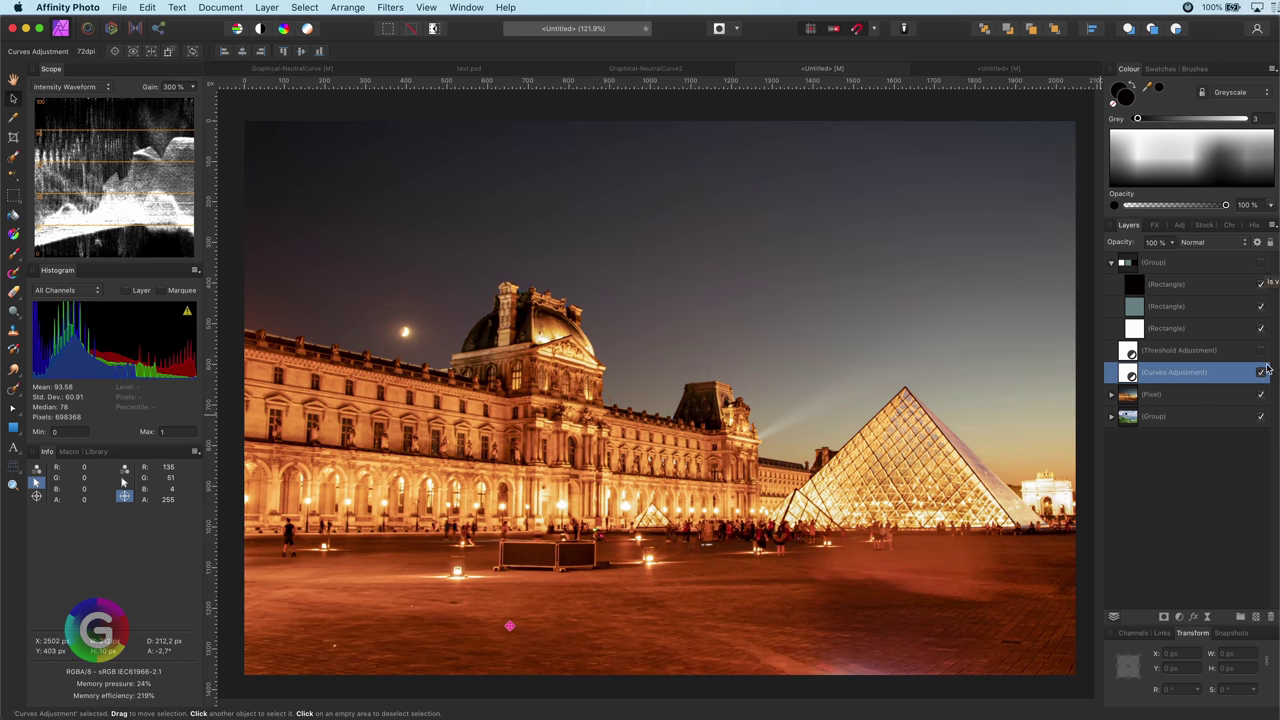
- Add a second Curves adjustment and lower its Master curve's shadows, undoing the highlight bend
left_click(1166, 618)
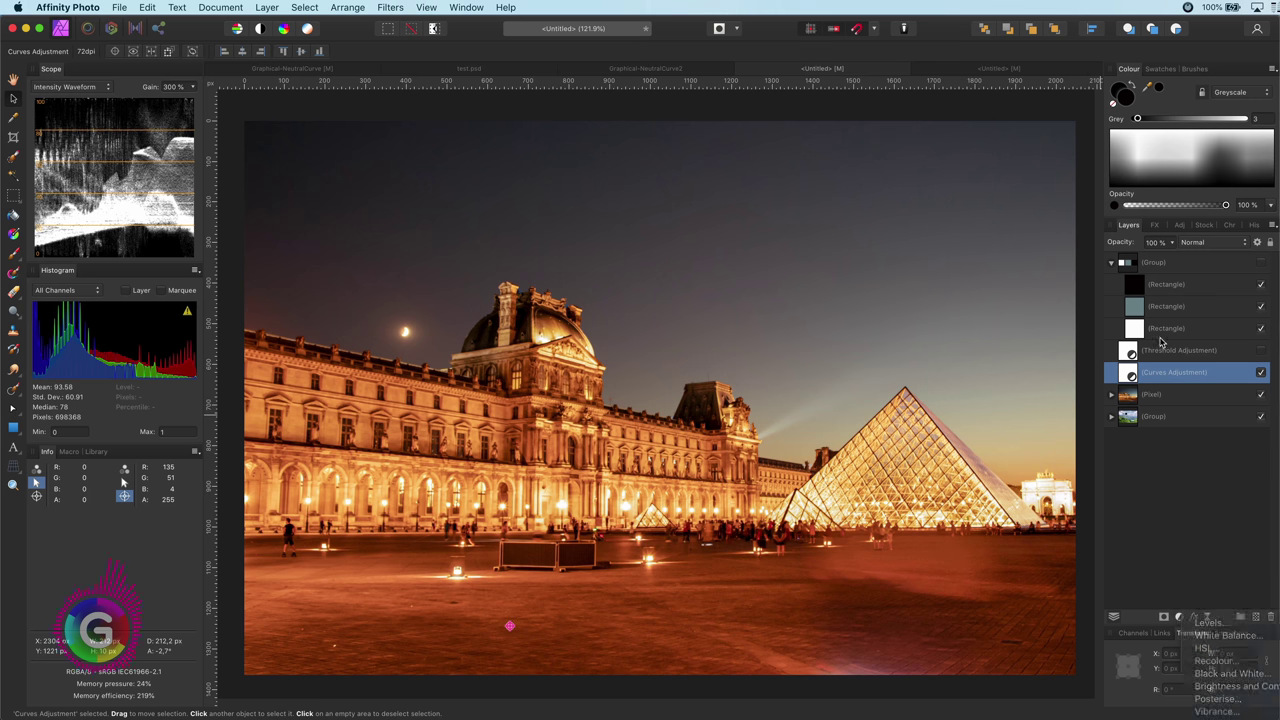
double_click(1130, 373)
left_click_drag(911, 360, 1124, 372)
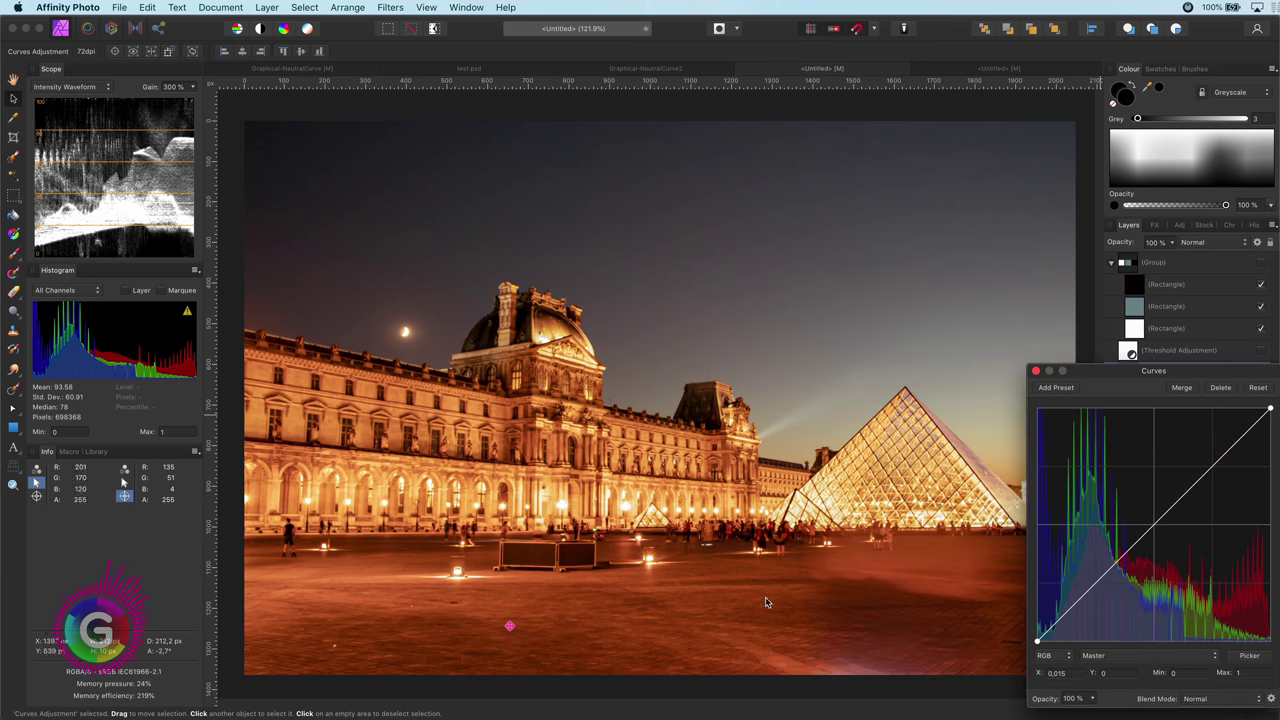
left_click_drag(968, 355, 968, 382)
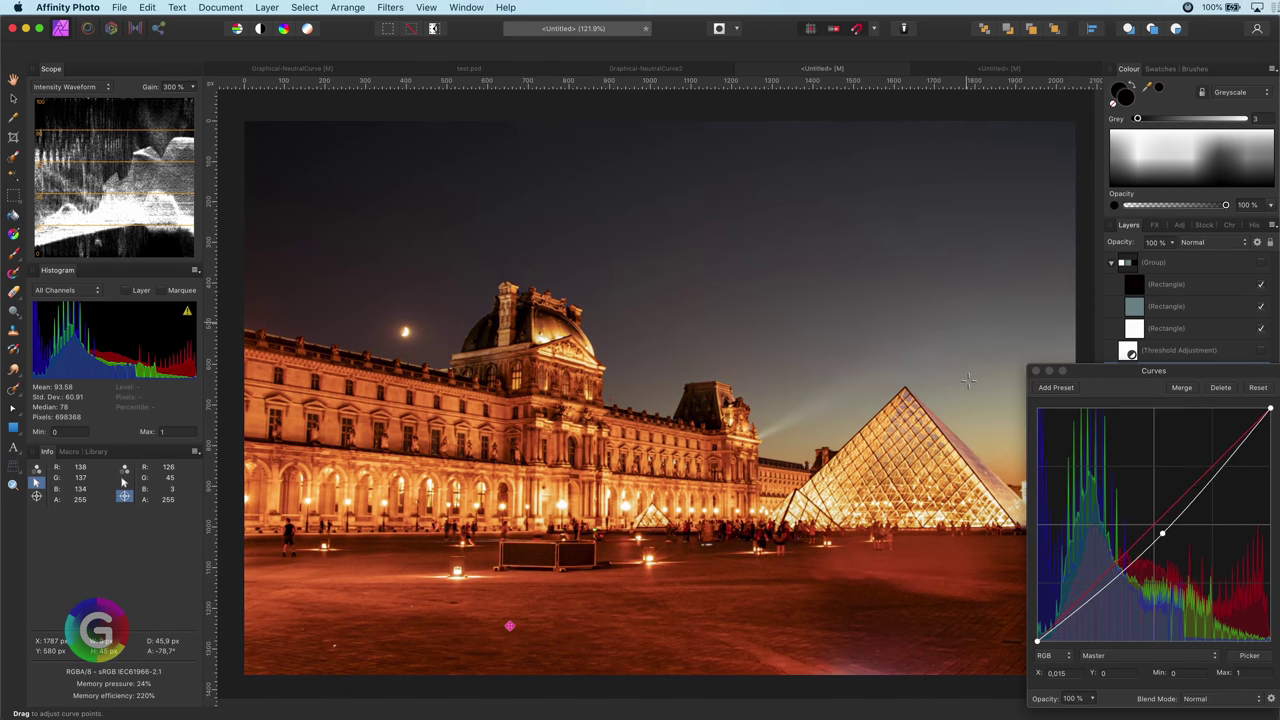
left_click_drag(405, 345, 405, 331)
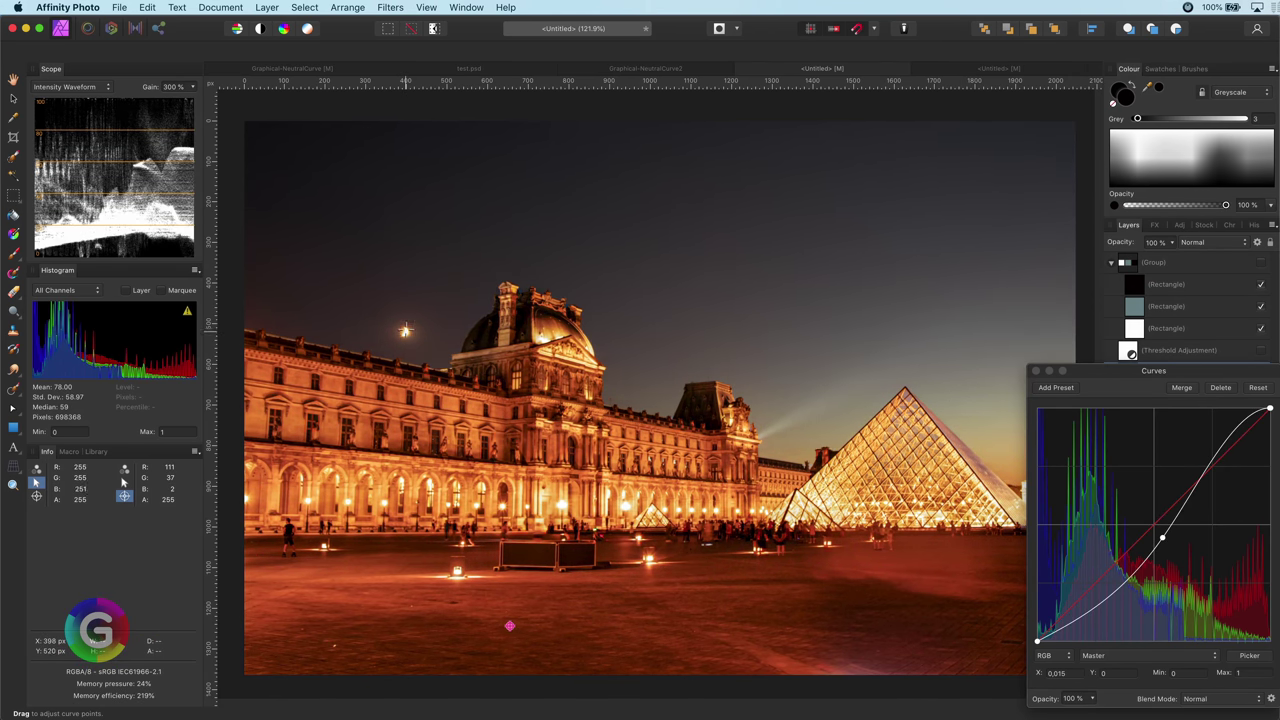
key("ctrl+z")
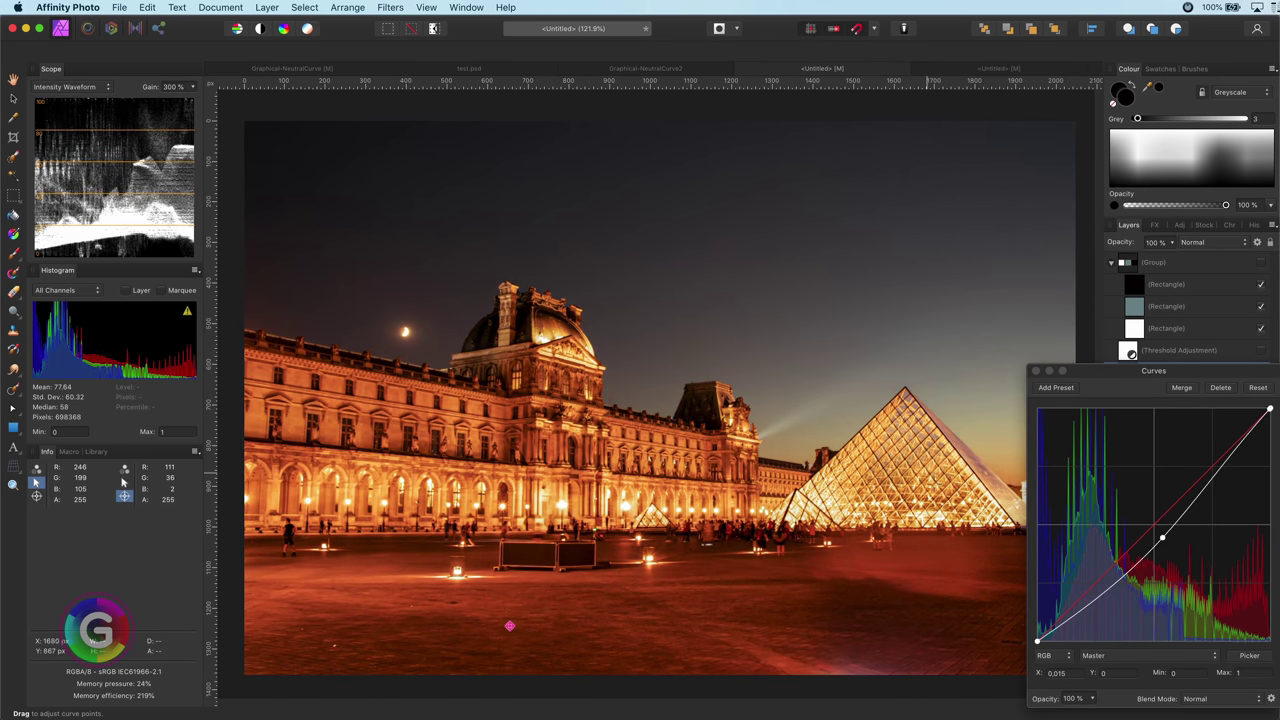
- Bend the Red channel curve downward to ease the orange cast
left_click(1150, 656)
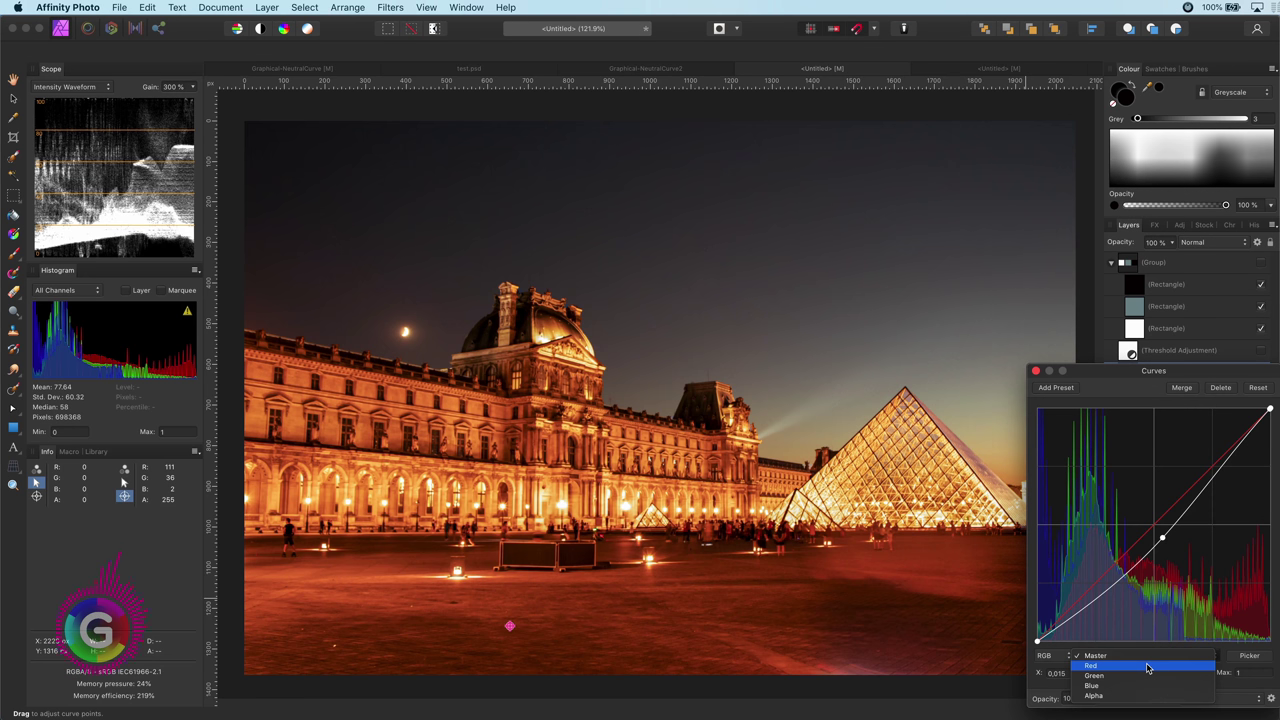
left_click(1150, 666)
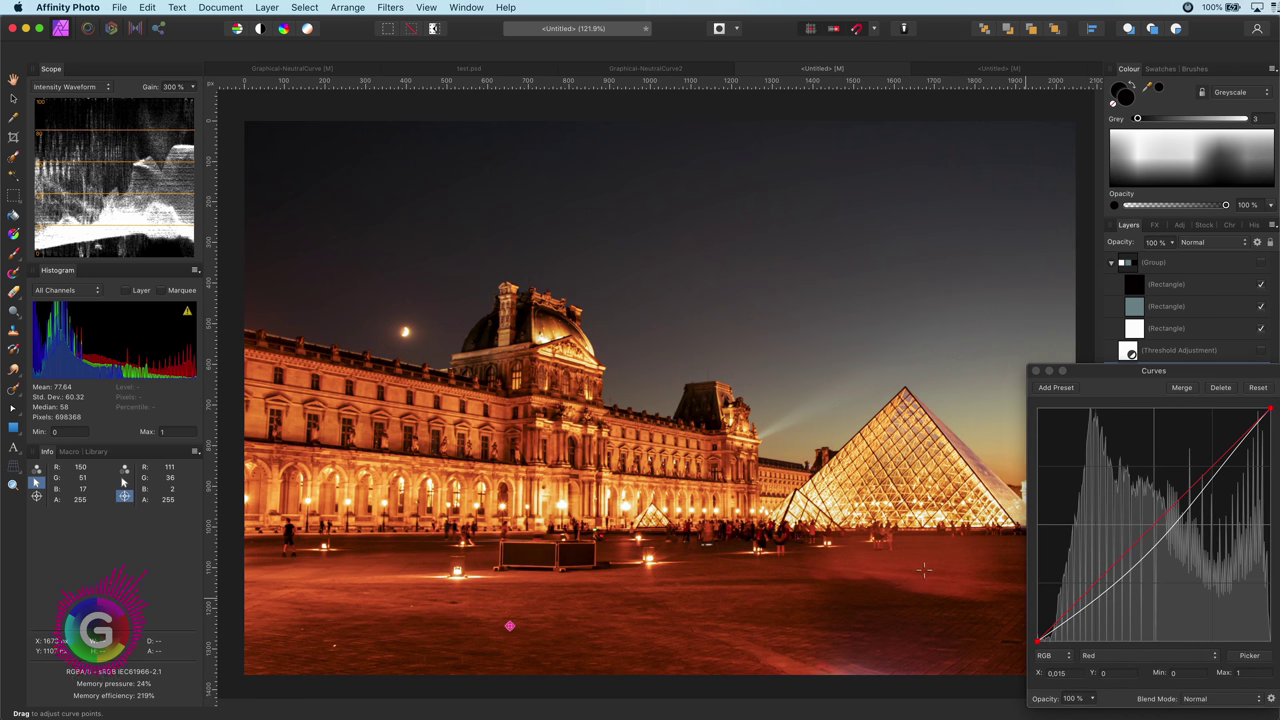
left_click_drag(918, 571, 929, 604)
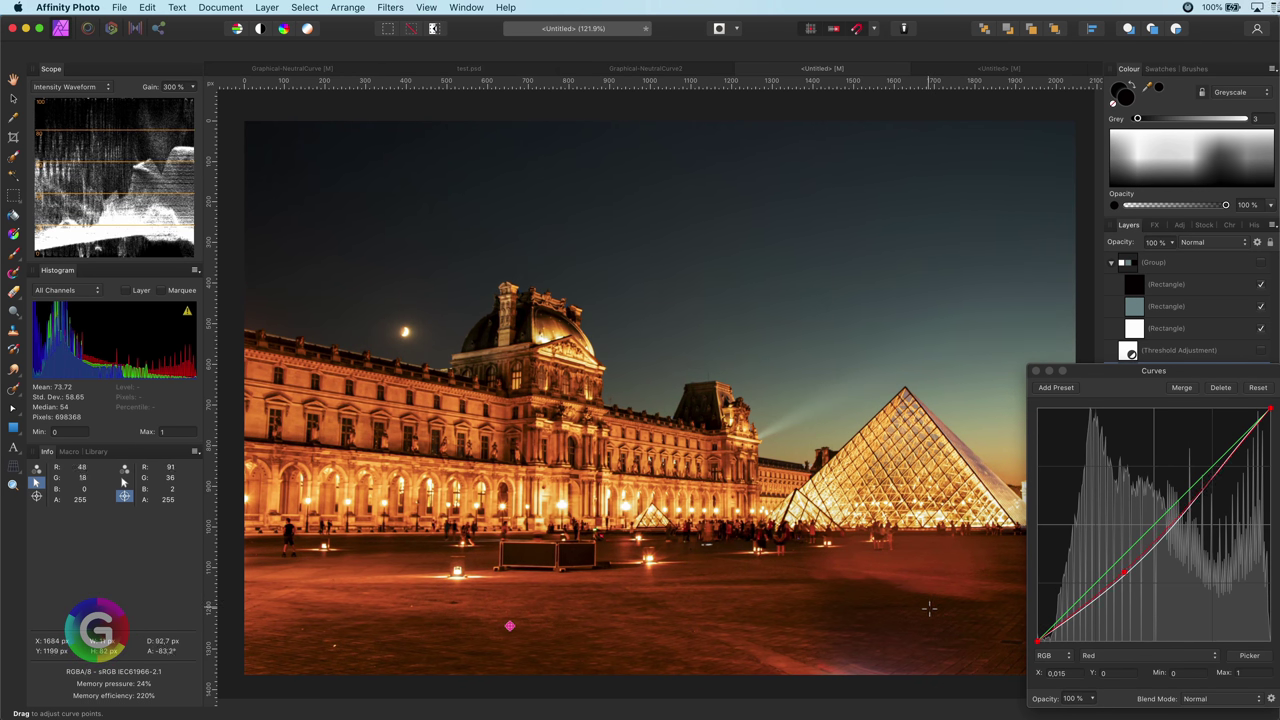
- Close the Curves settings and toggle the new, then both, Curves adjustments to compare, leaving them on
left_click(1036, 372)
left_click(1261, 373)
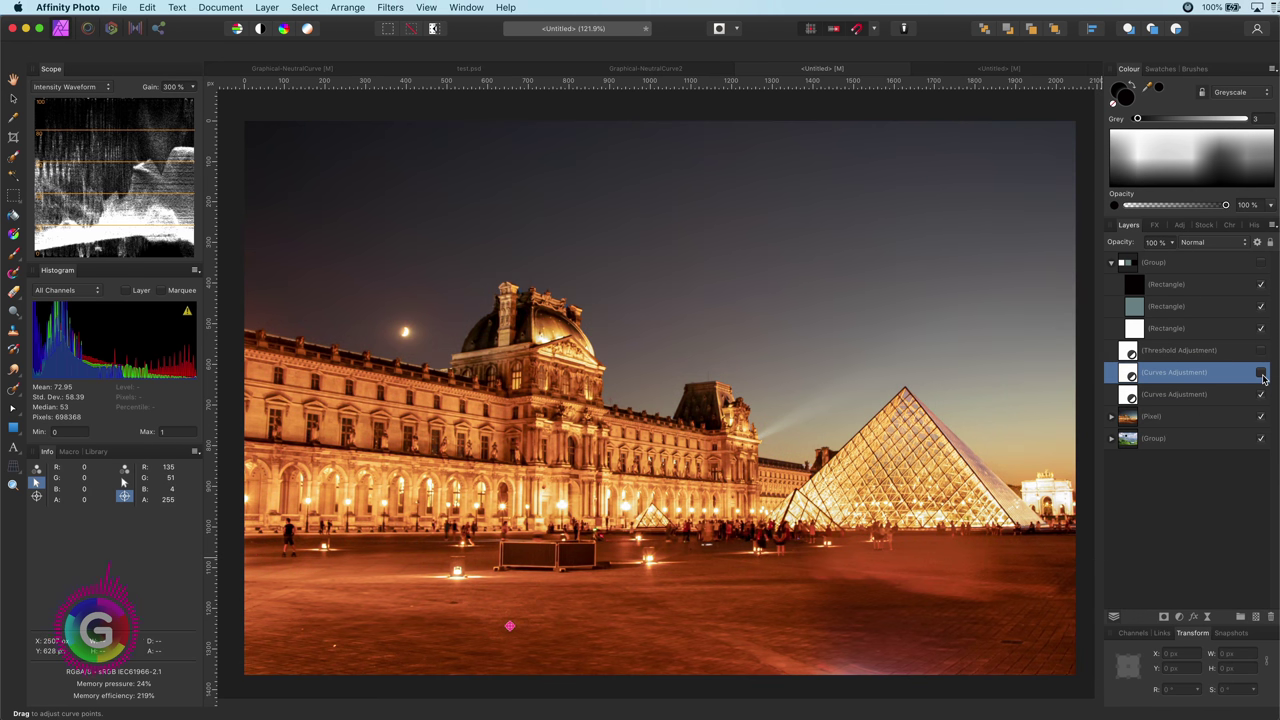
left_click(1261, 373)
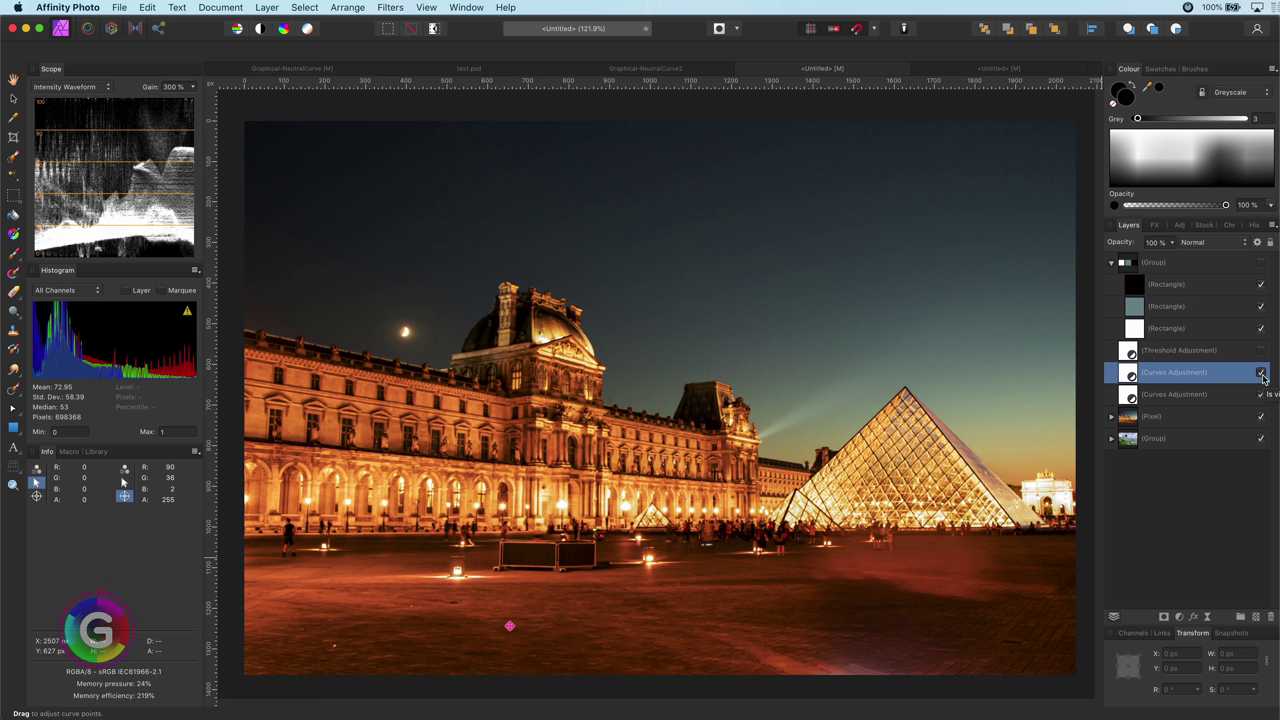
left_click(1232, 396, "shift")
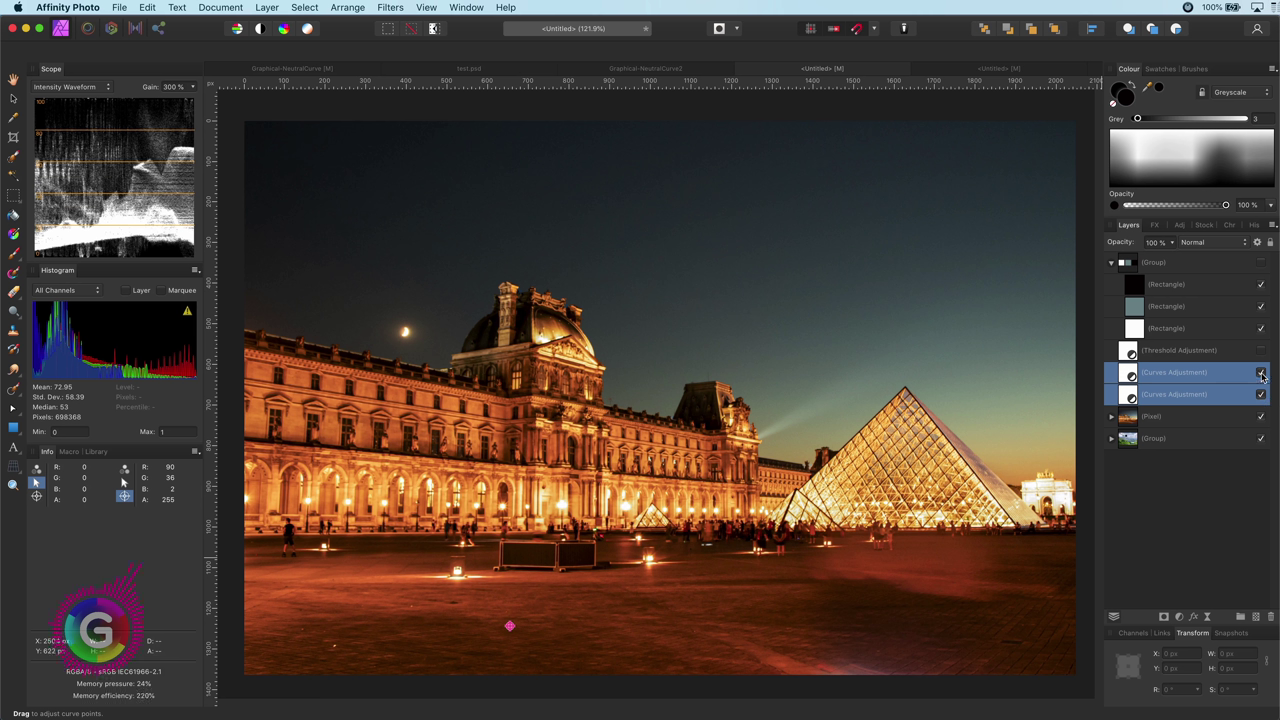
left_click(1261, 373)
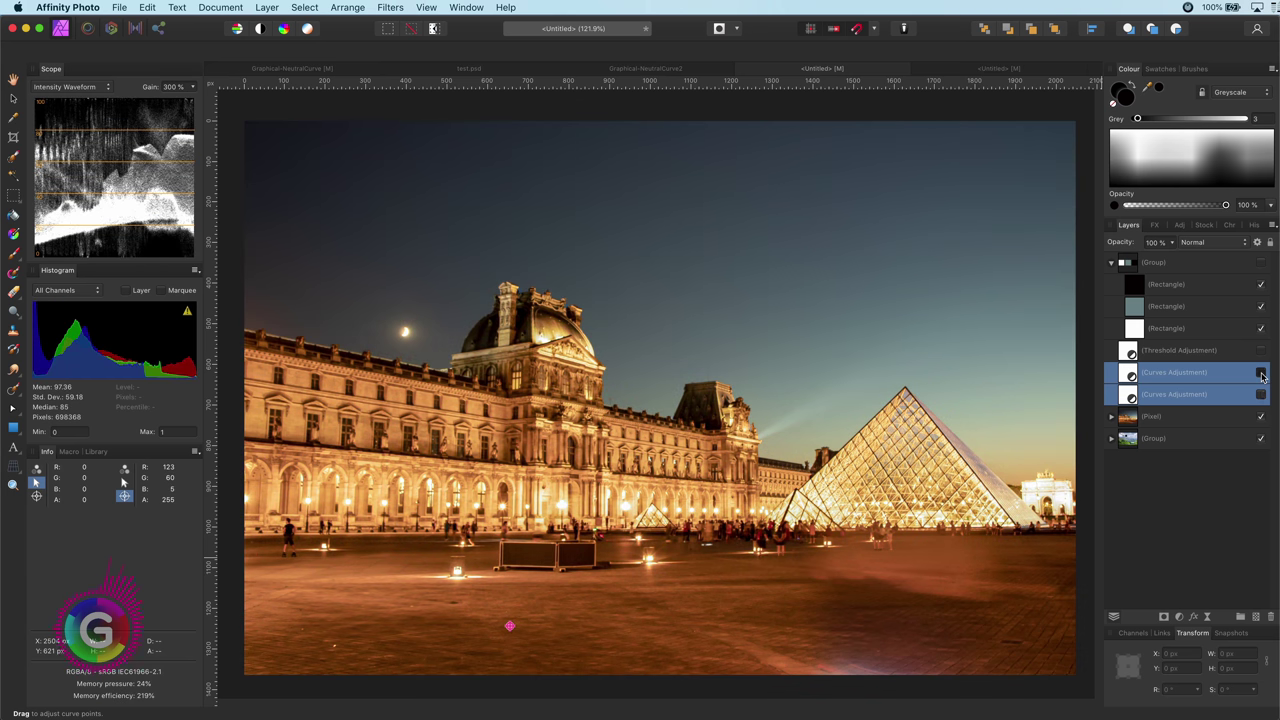
left_click(1261, 373)
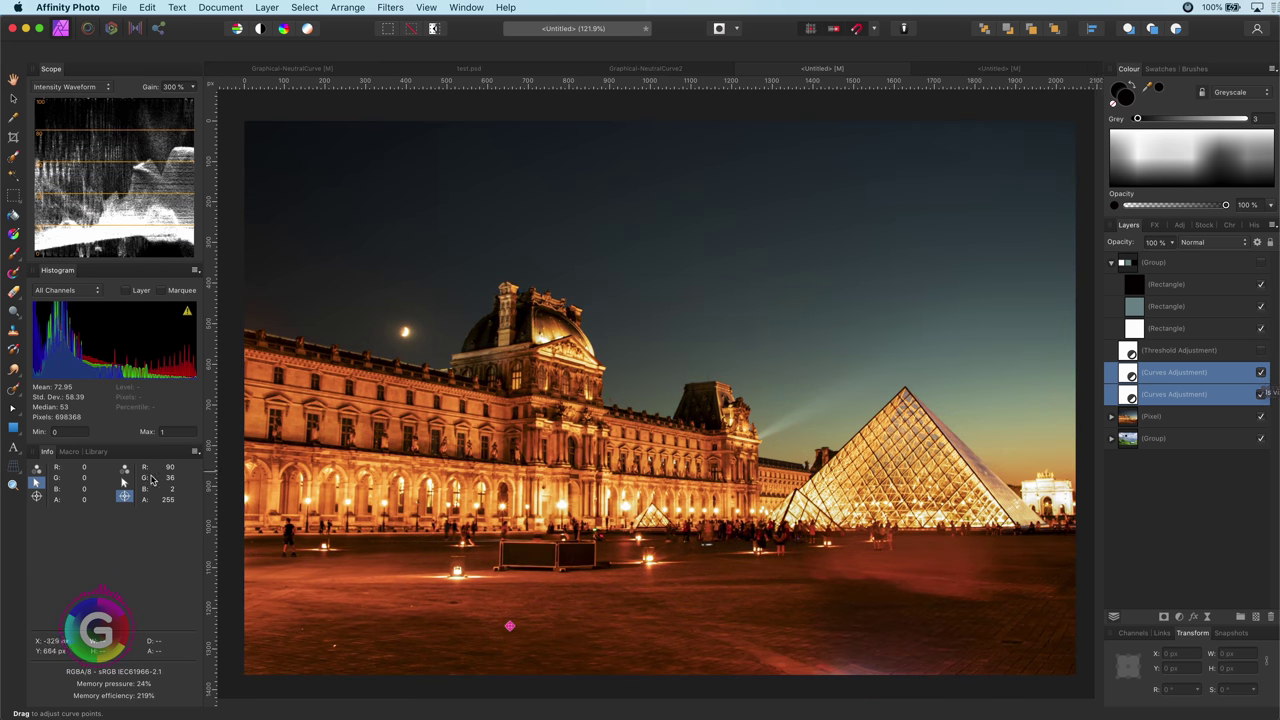
left_click(1261, 374)
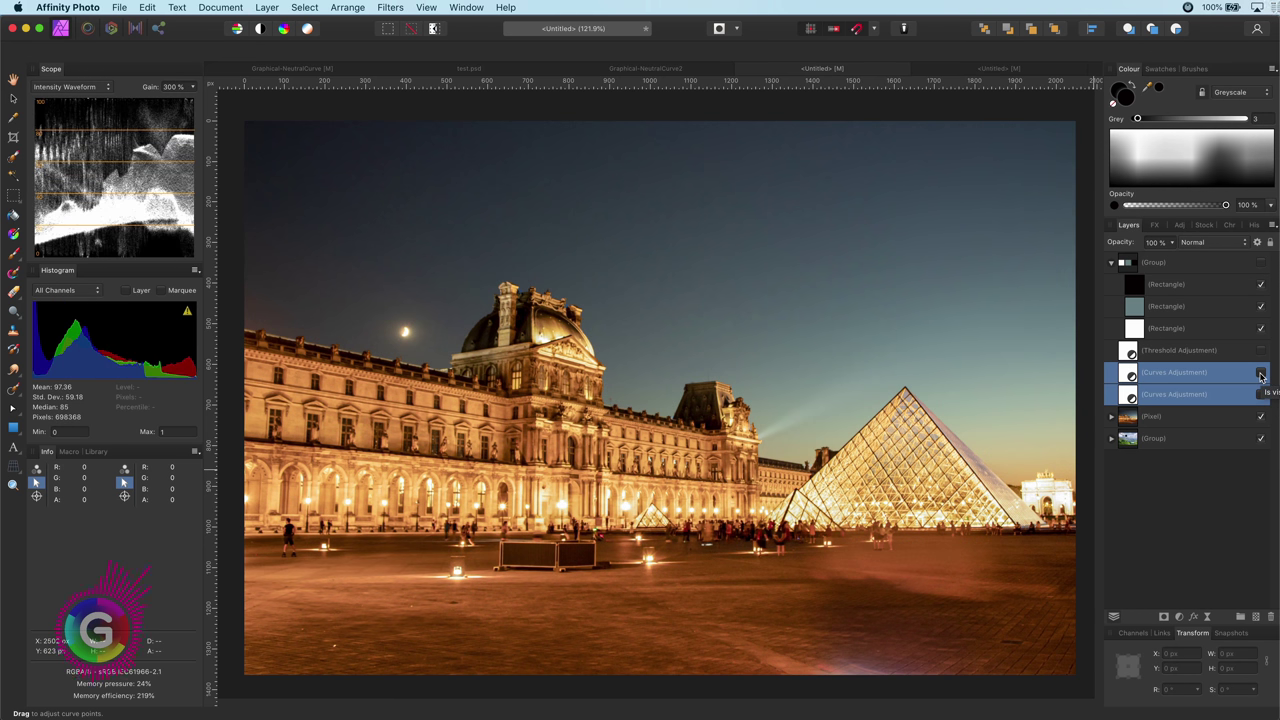
left_click(1261, 374)
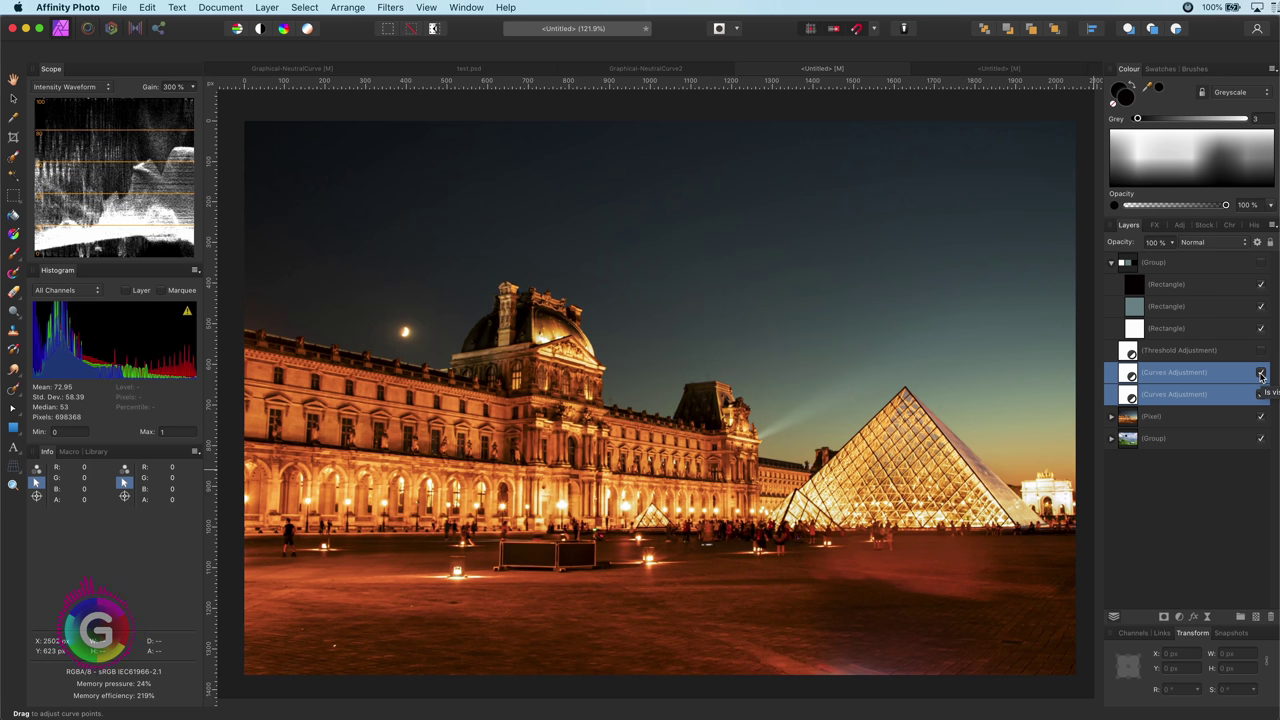